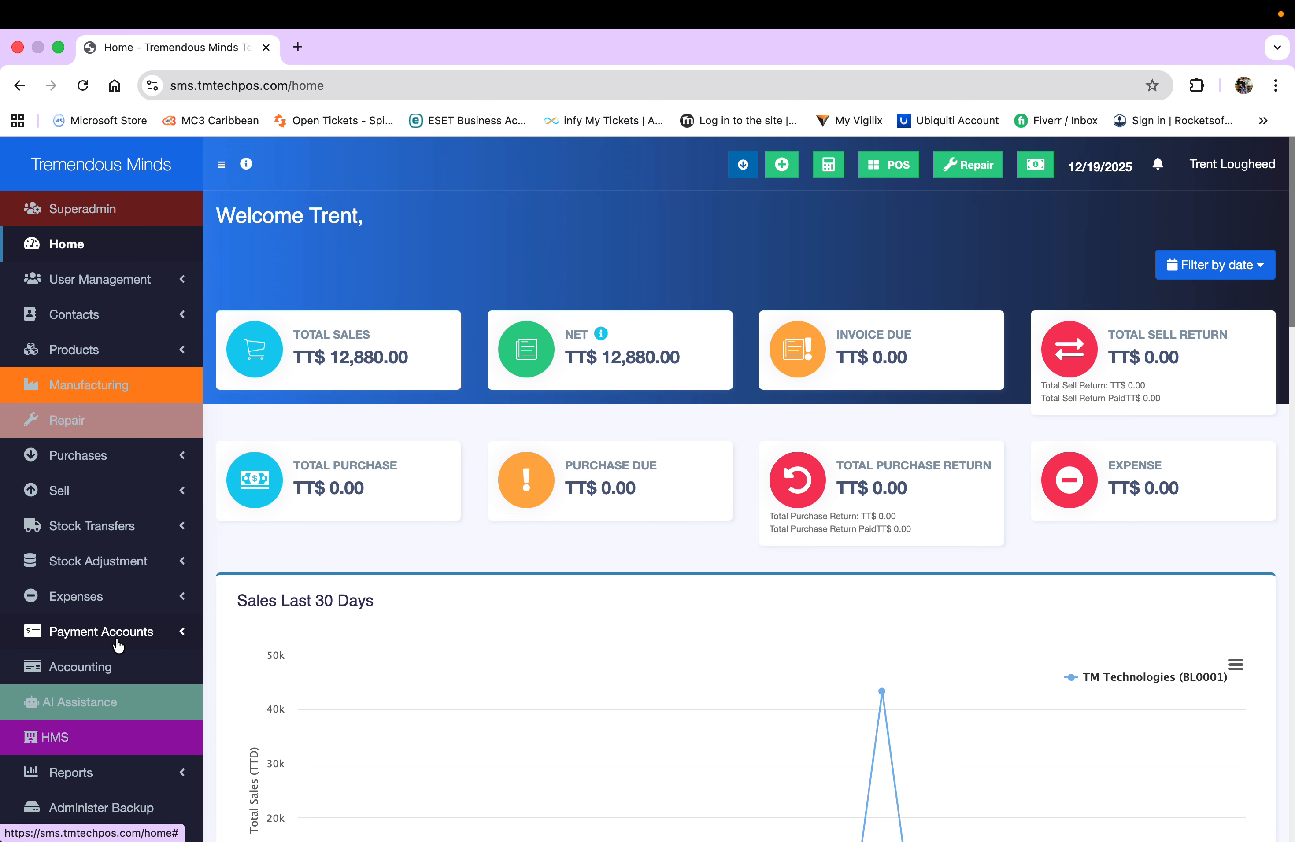
- Open the Roles page under User Management, which lists the Admin and Cashier roles
scroll(566, 589, "down", 2)
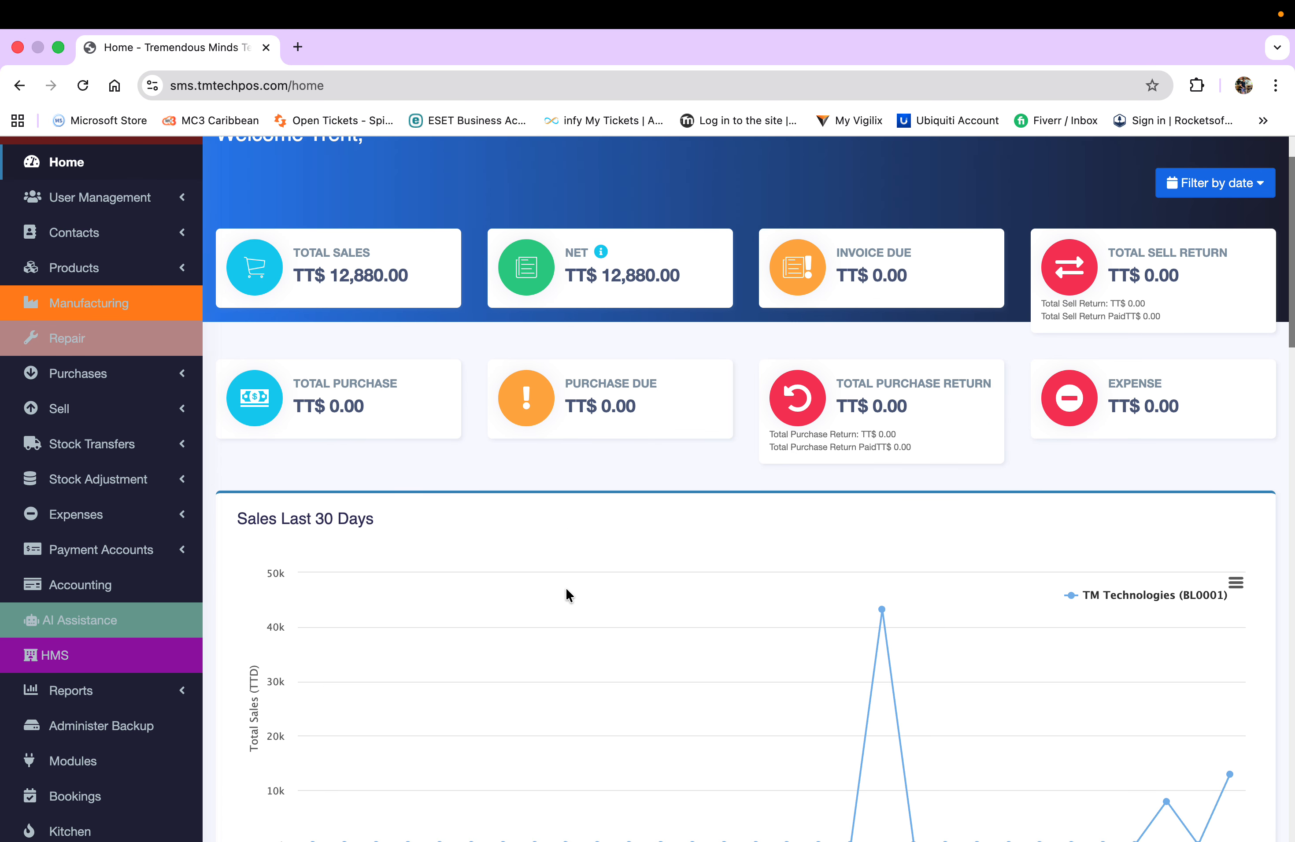
scroll(565, 587, "up", 2)
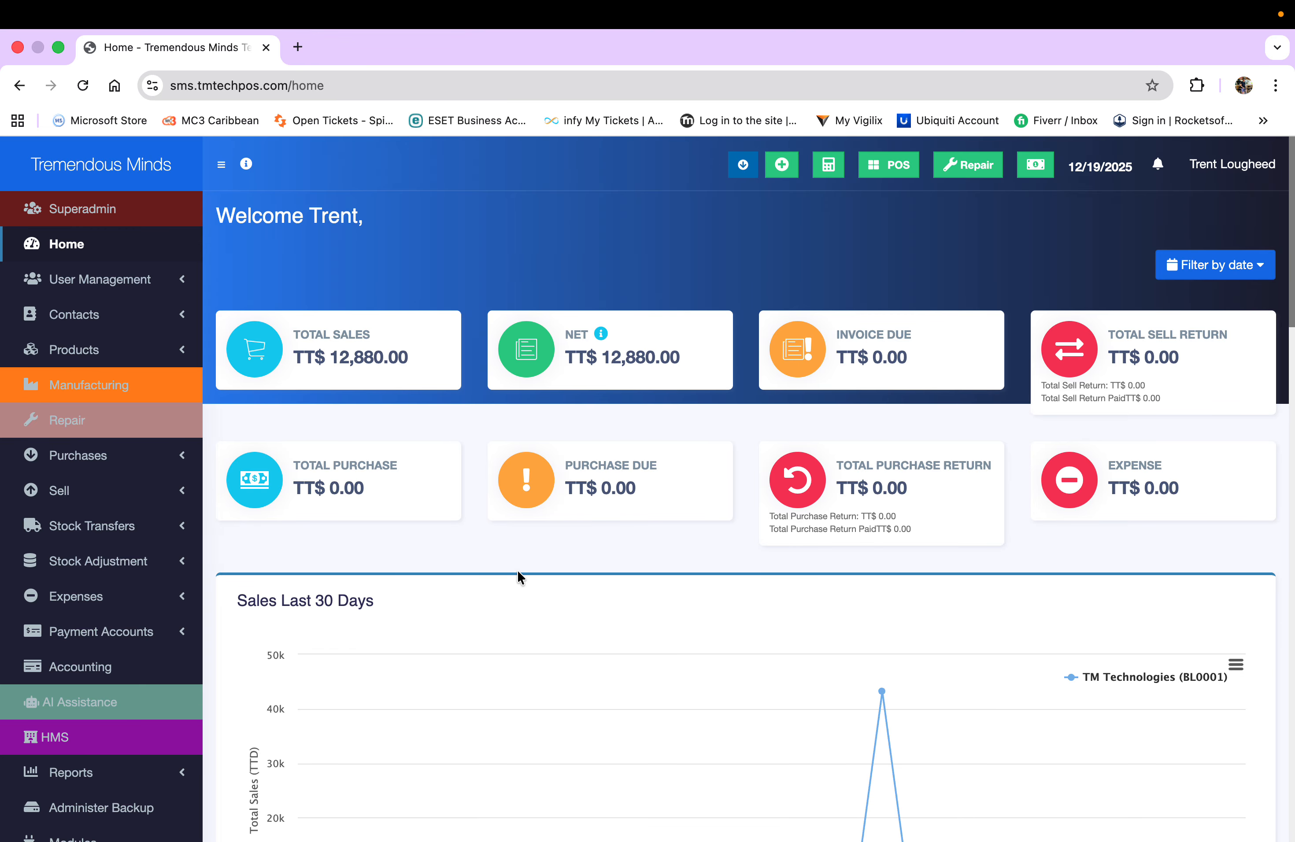
scroll(518, 574, "down", 6)
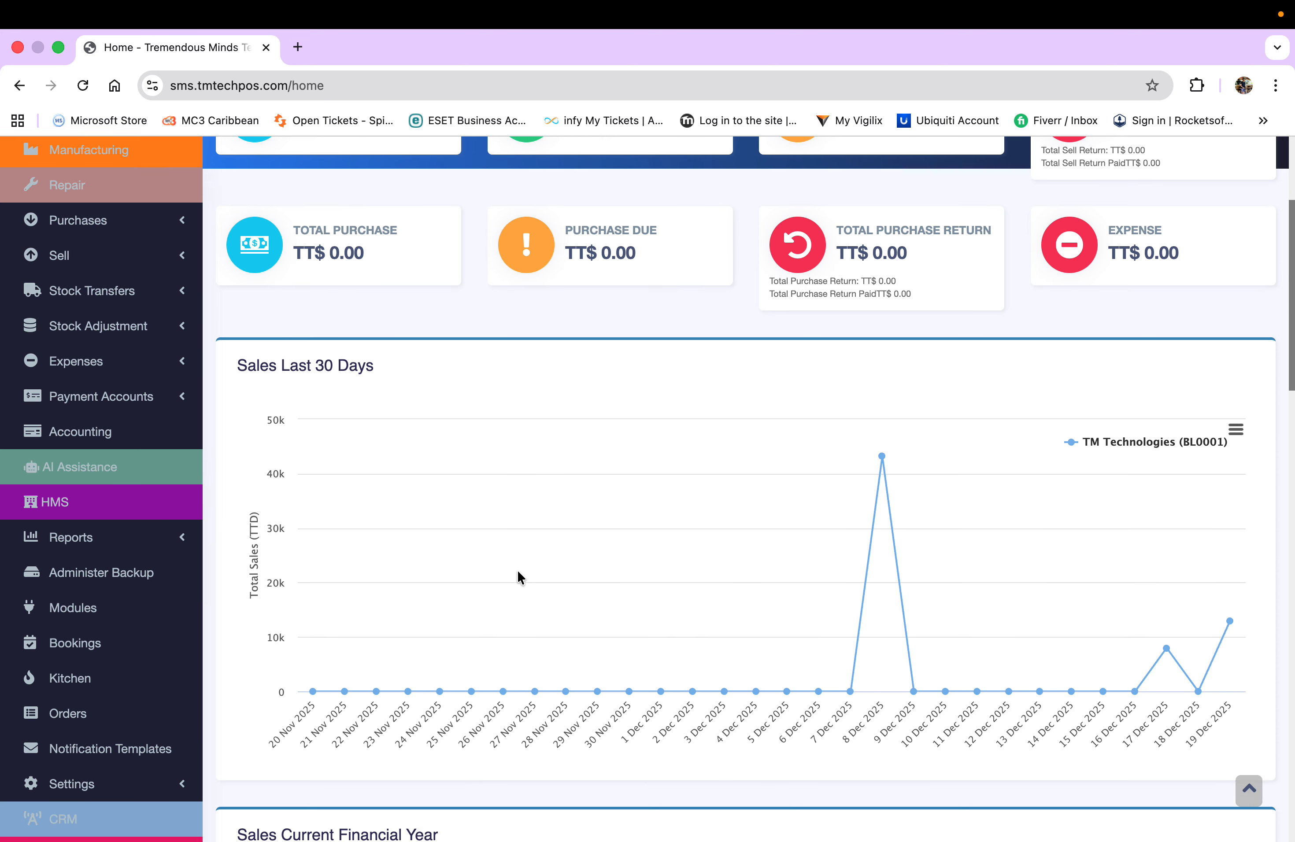
scroll(518, 575, "down", 2)
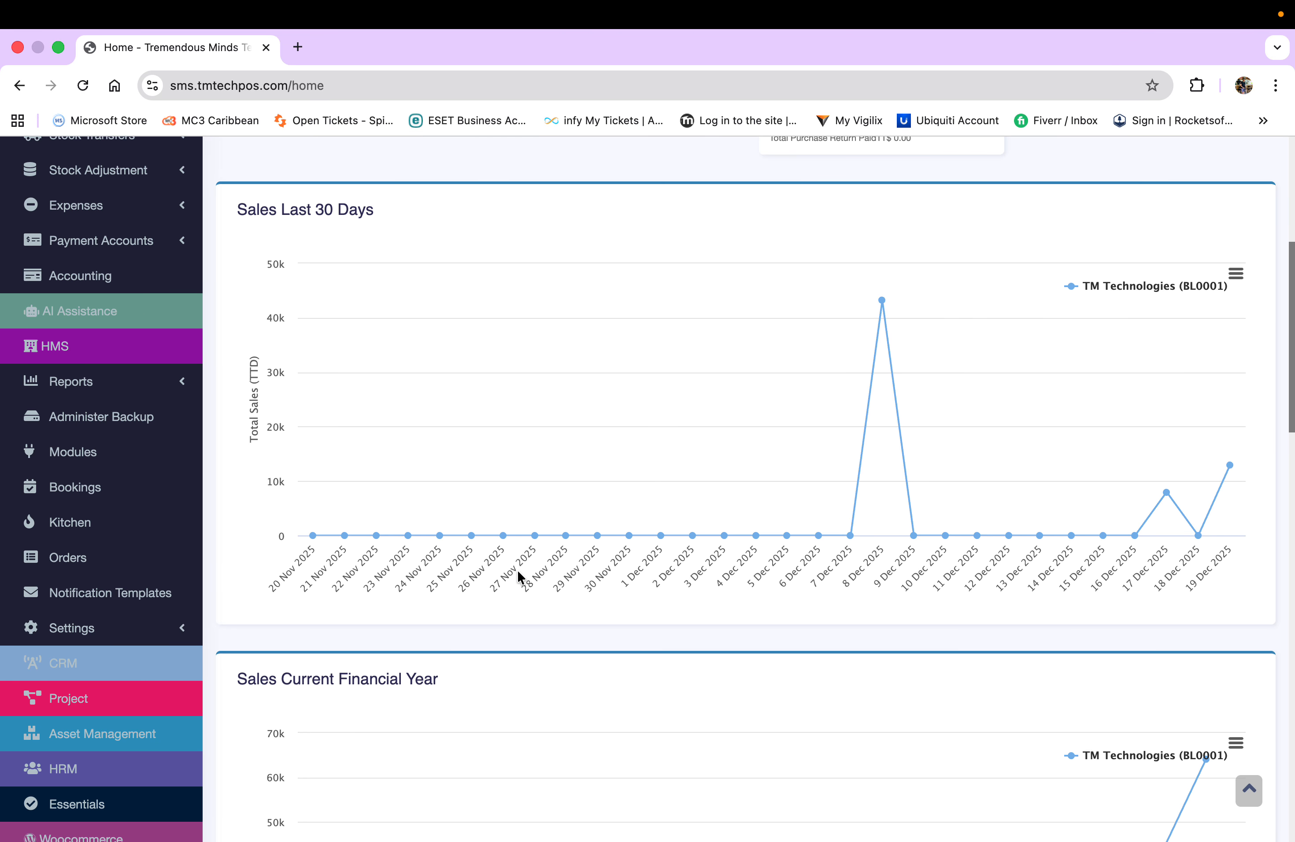
scroll(589, 350, "down", 9)
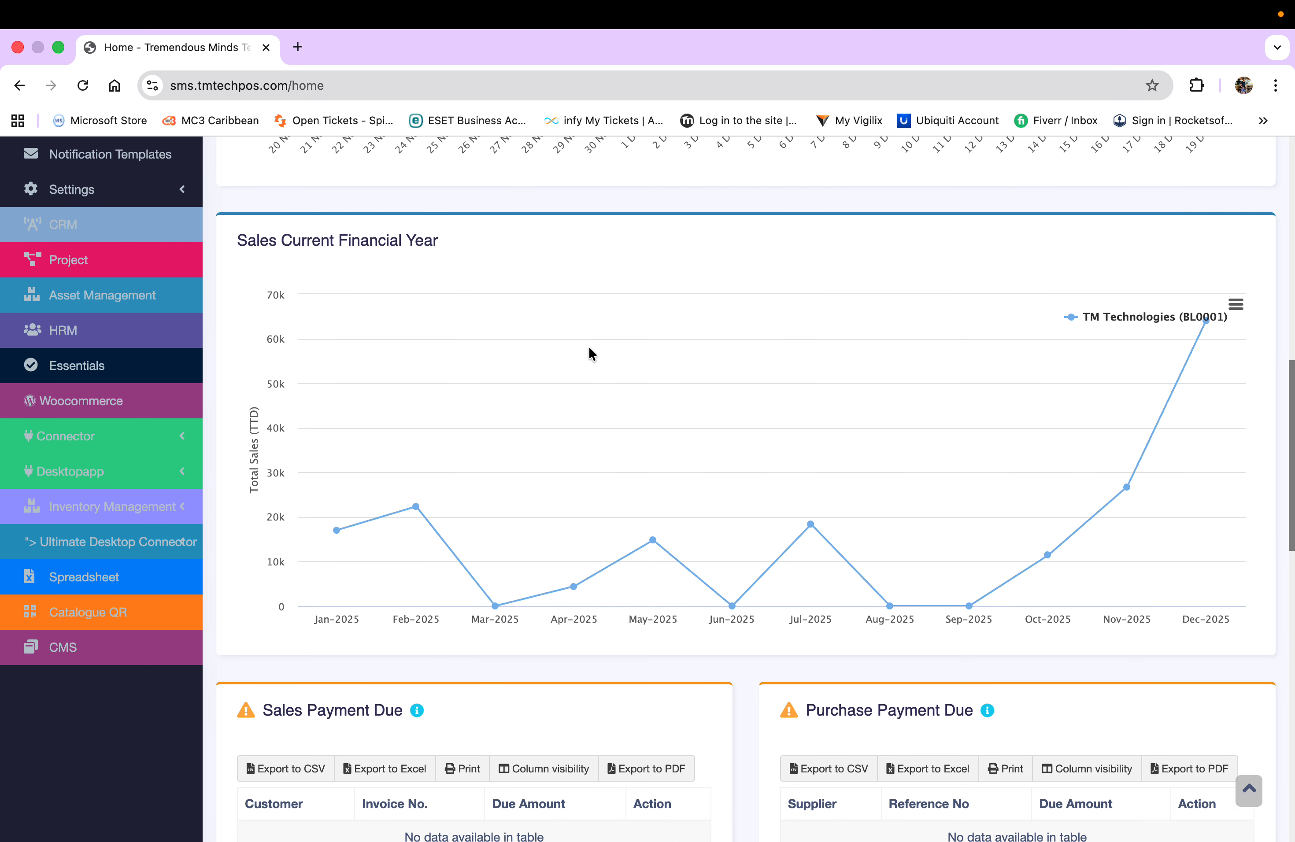
scroll(589, 353, "down", 8)
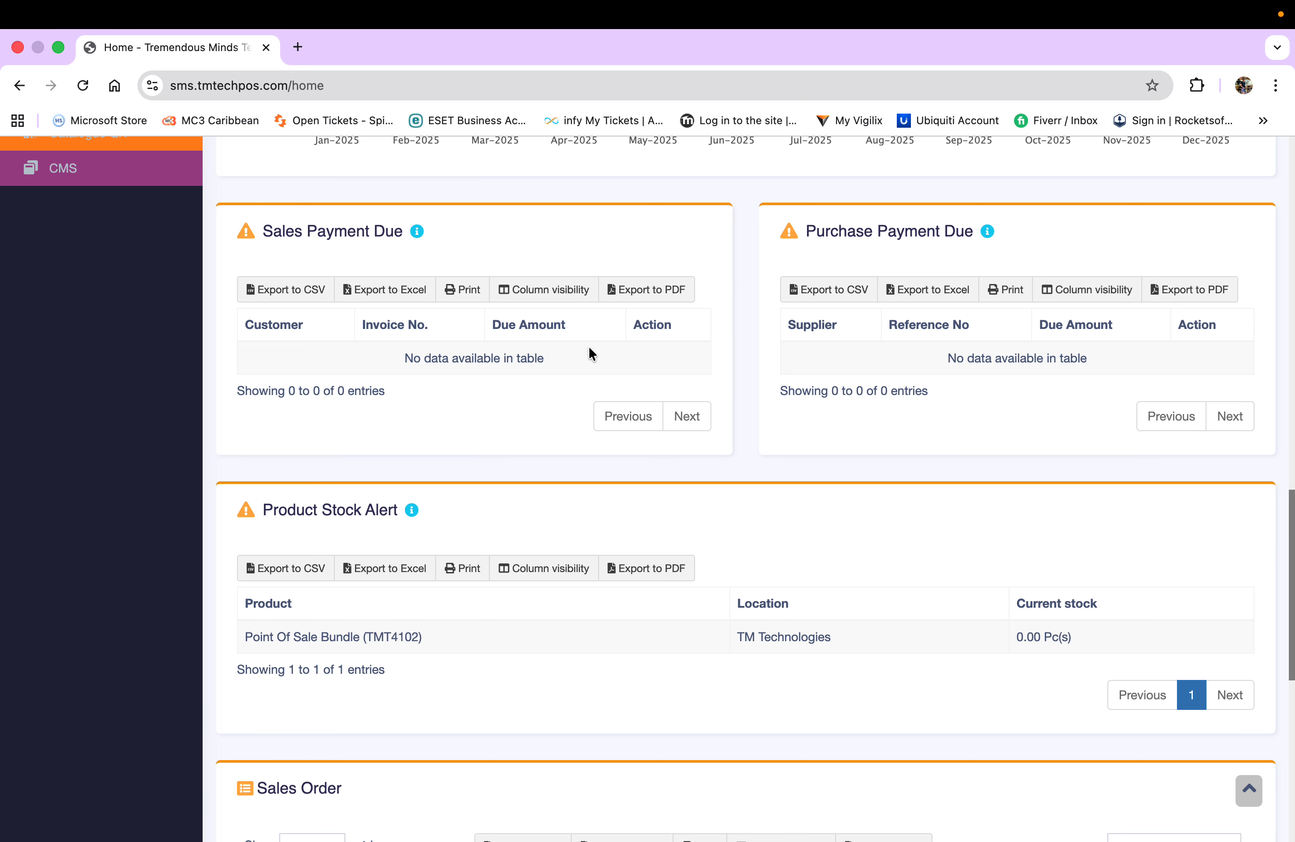
scroll(589, 353, "down", 5)
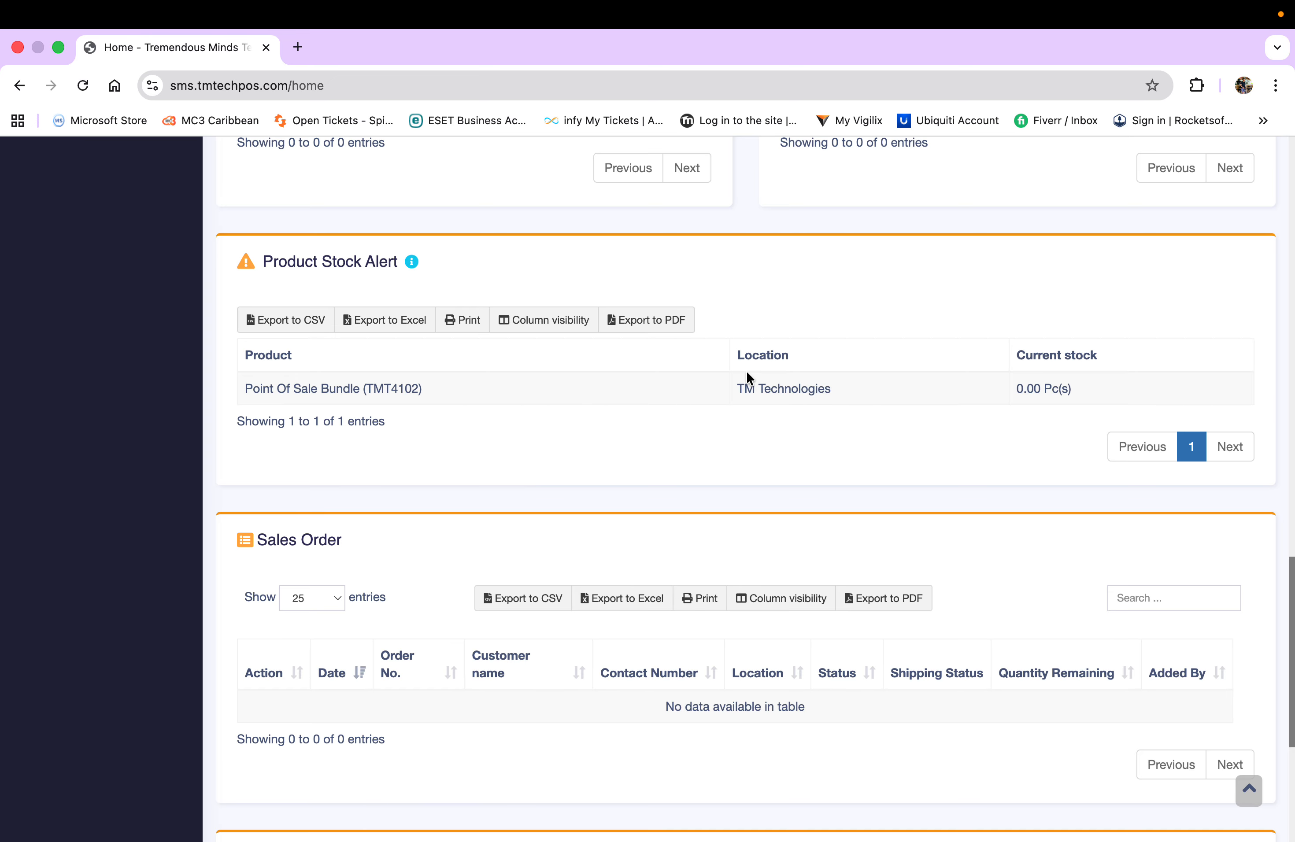
scroll(717, 385, "up", 5)
scroll(714, 380, "up", 15)
scroll(714, 380, "down", 15)
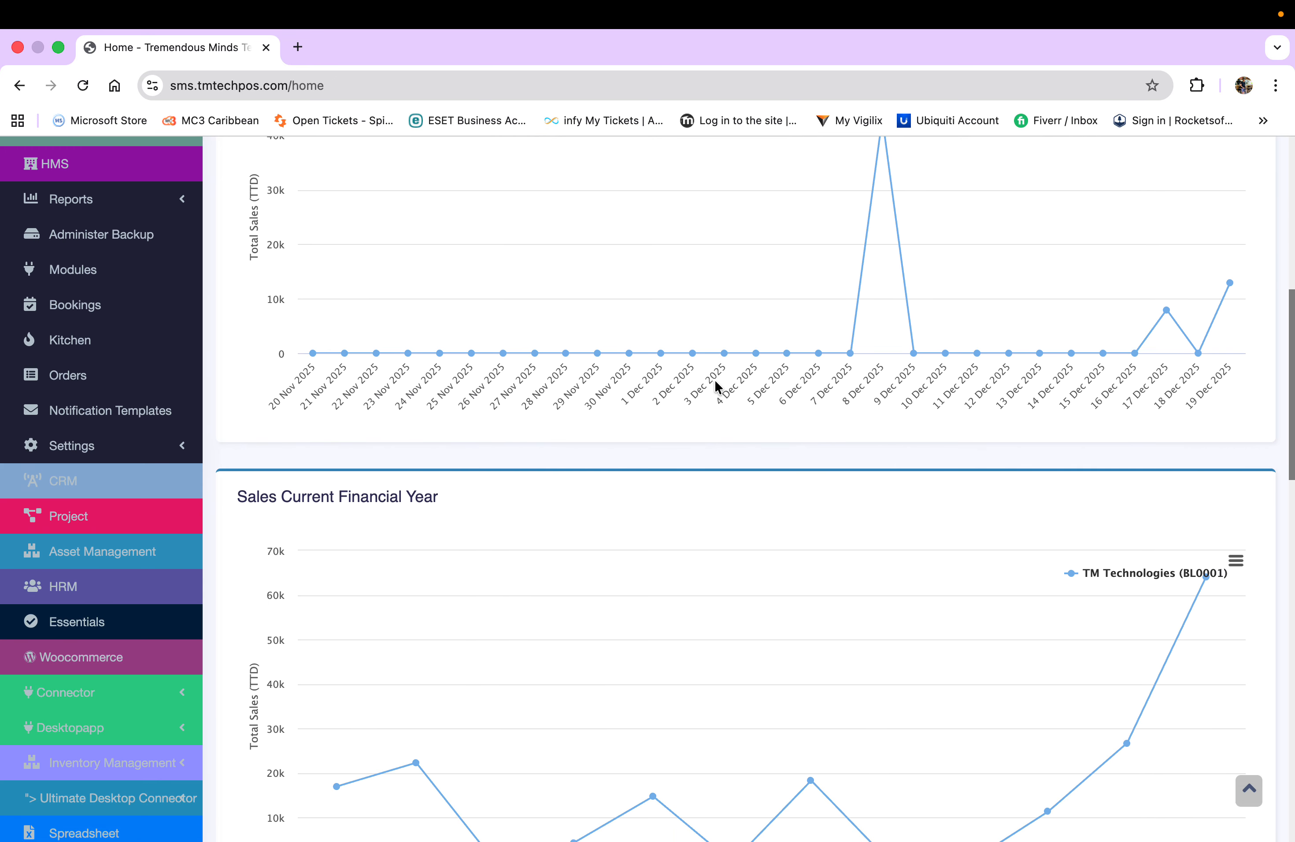
scroll(714, 380, "down", 12)
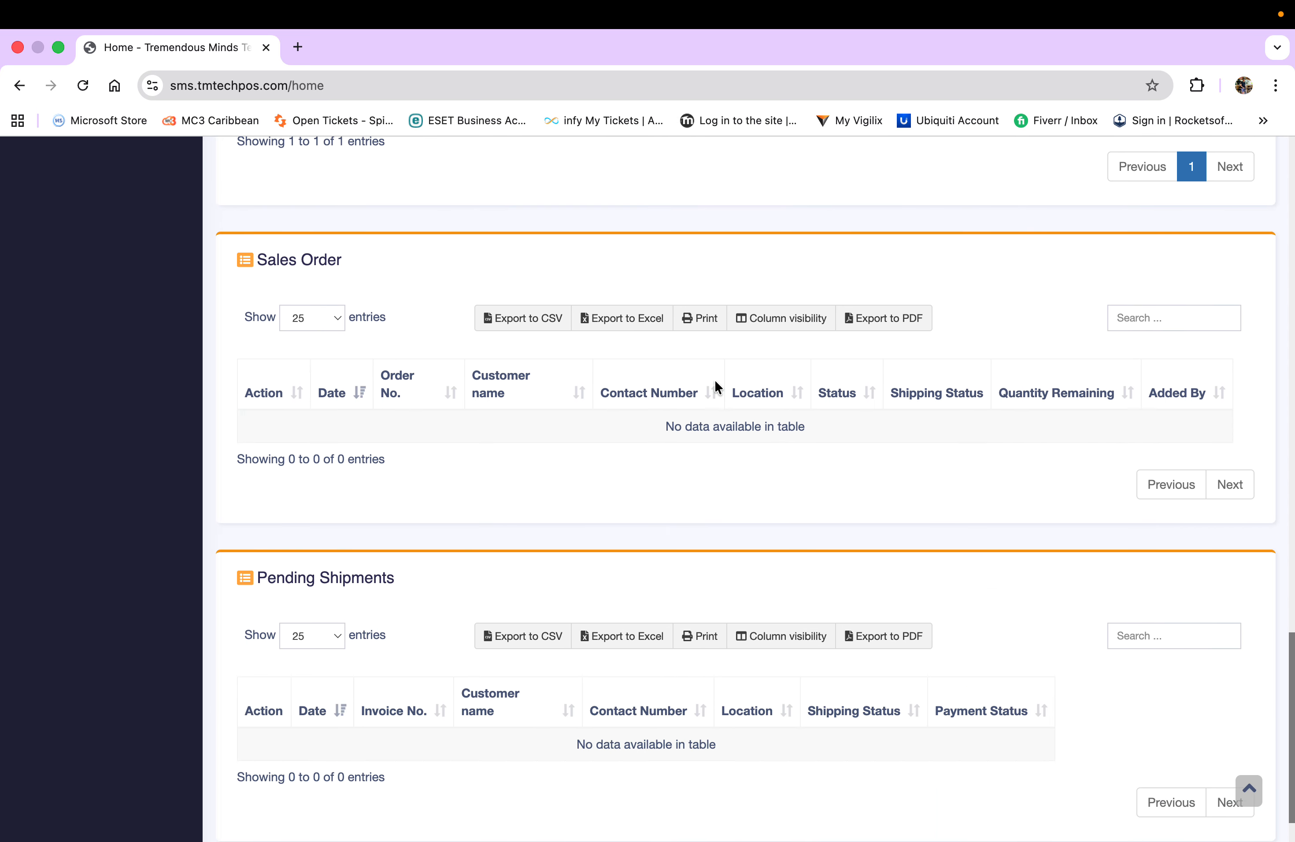
scroll(716, 387, "up", 6)
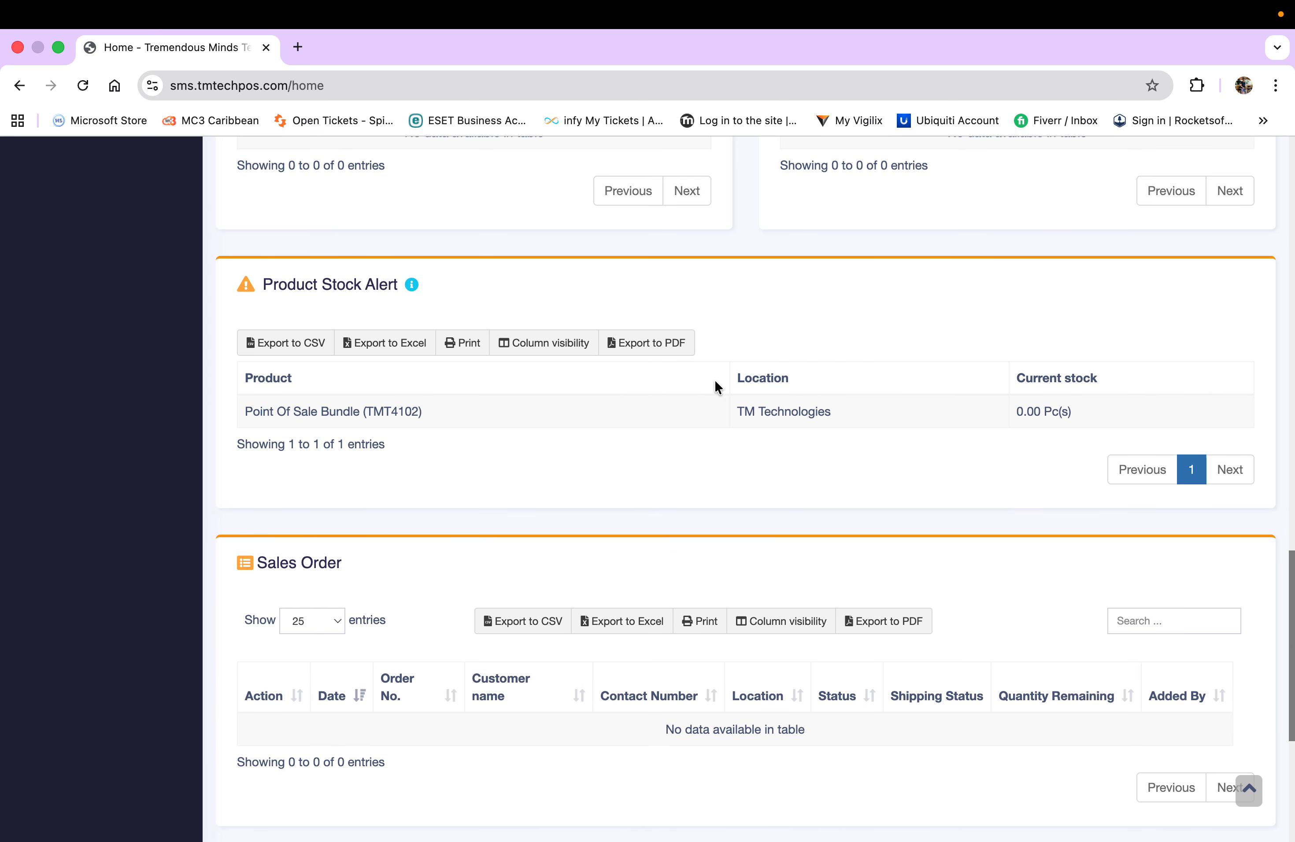
scroll(716, 387, "down", 4)
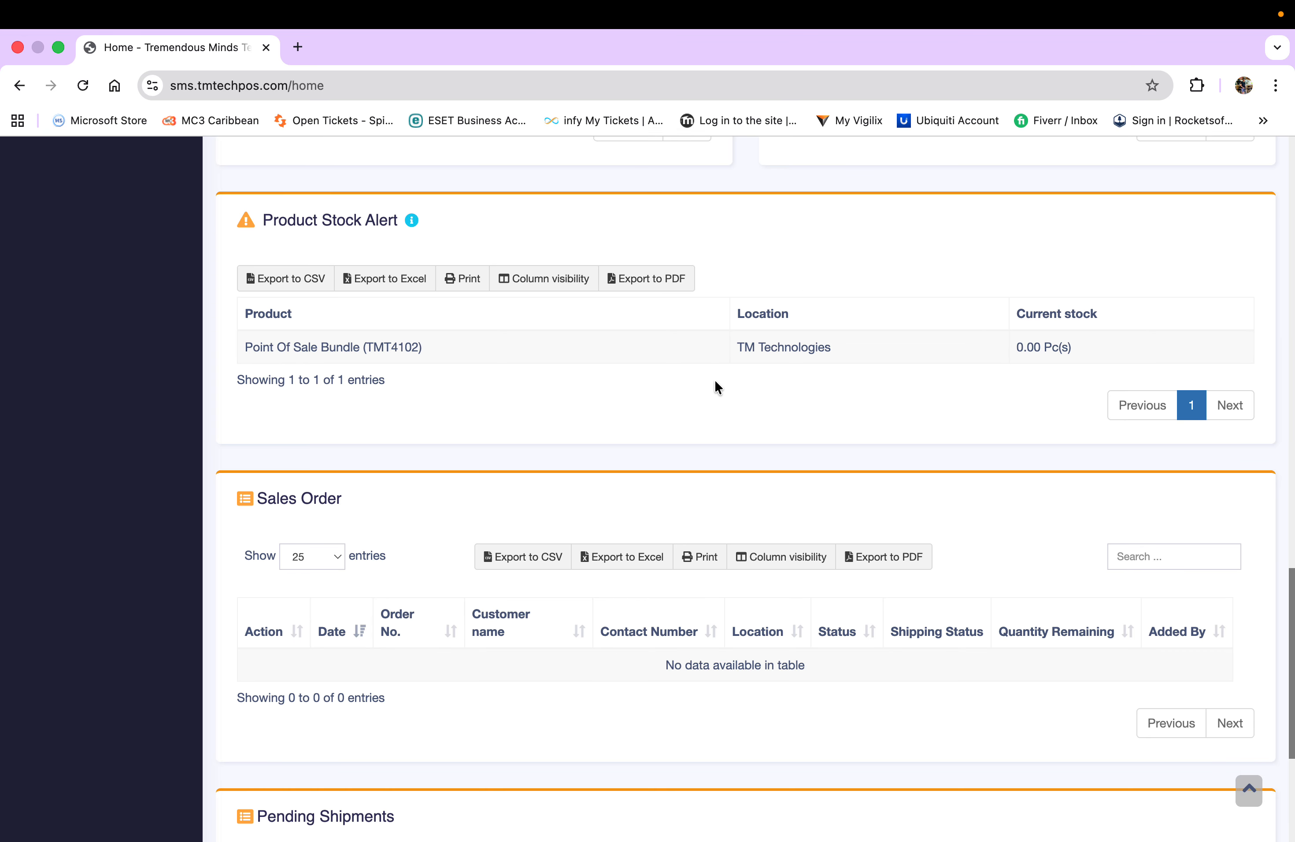
scroll(716, 387, "up", 10)
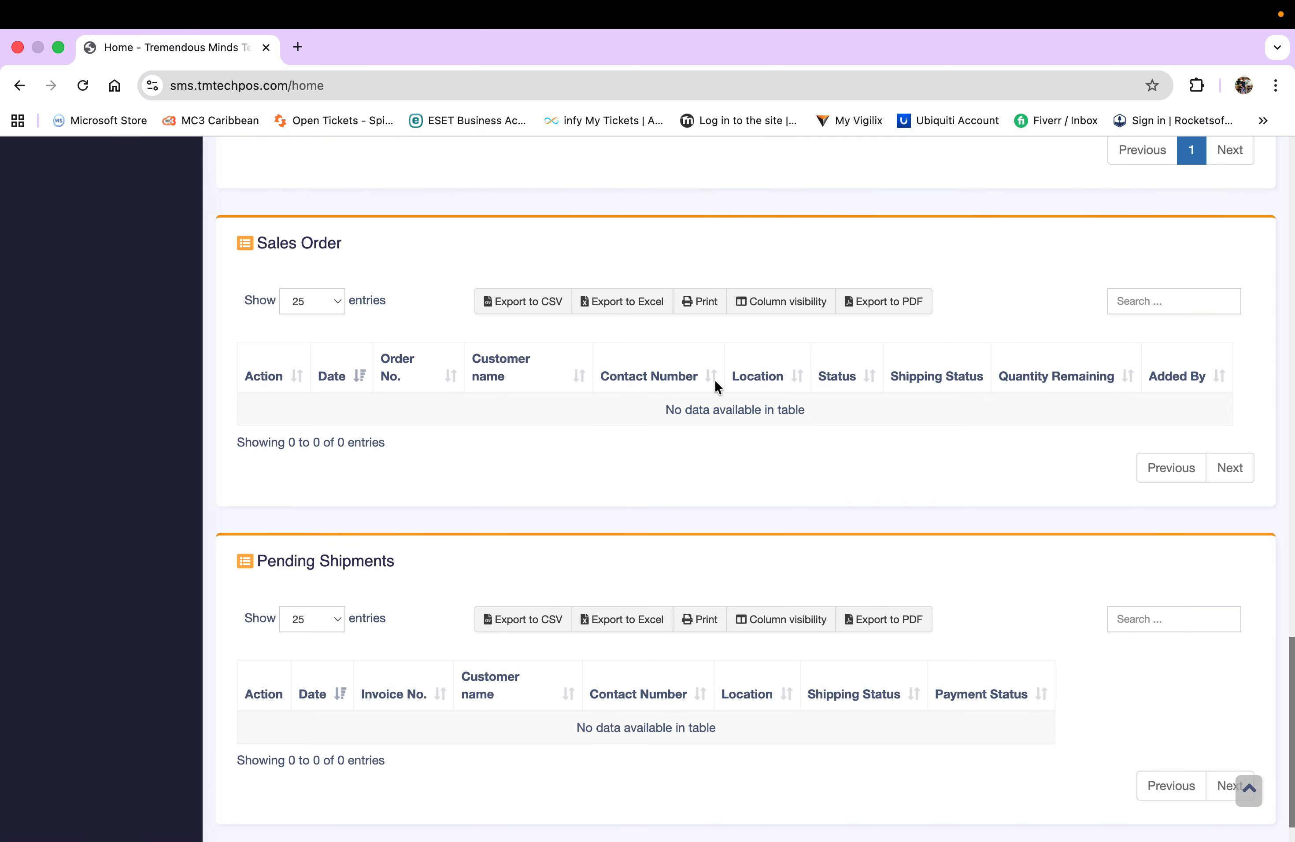
scroll(715, 387, "up", 15)
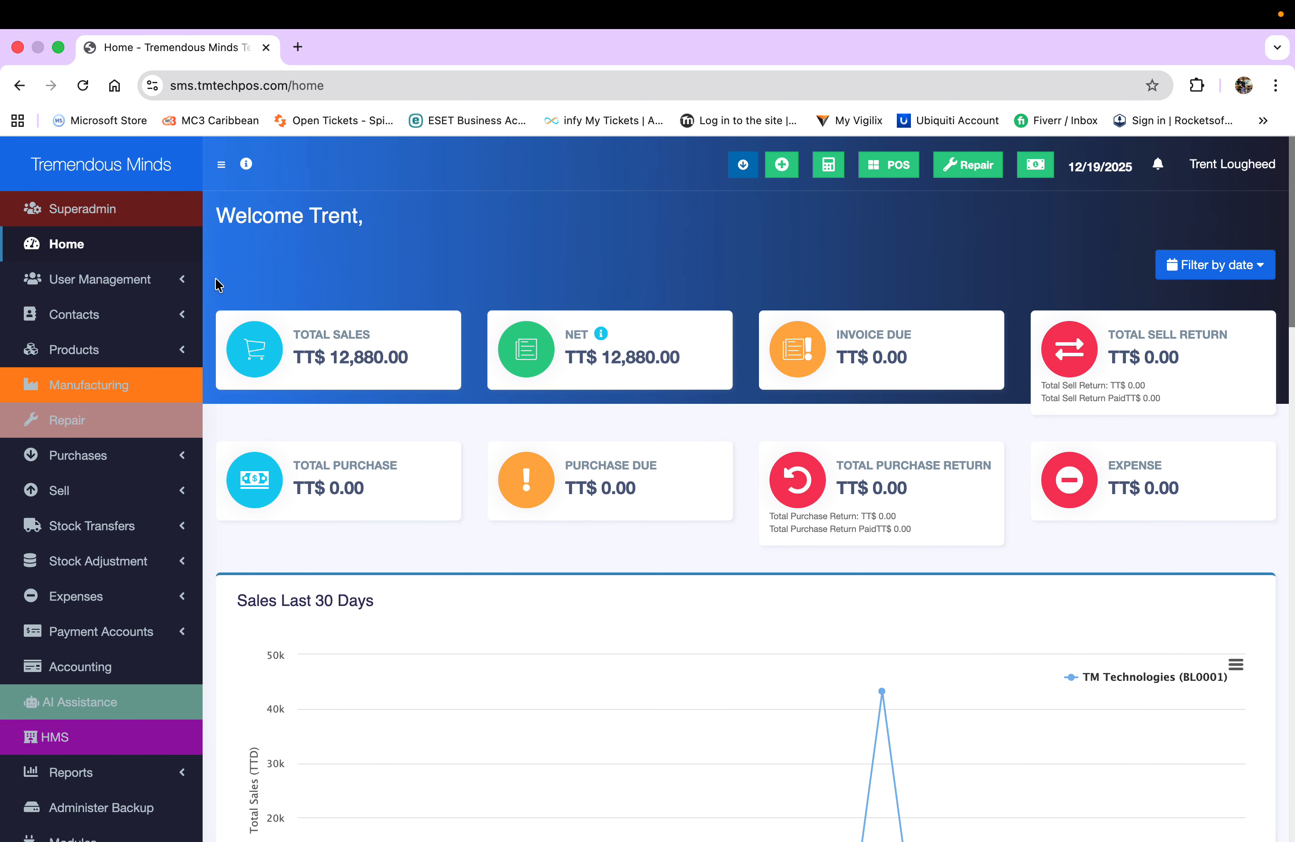
left_click(184, 286)
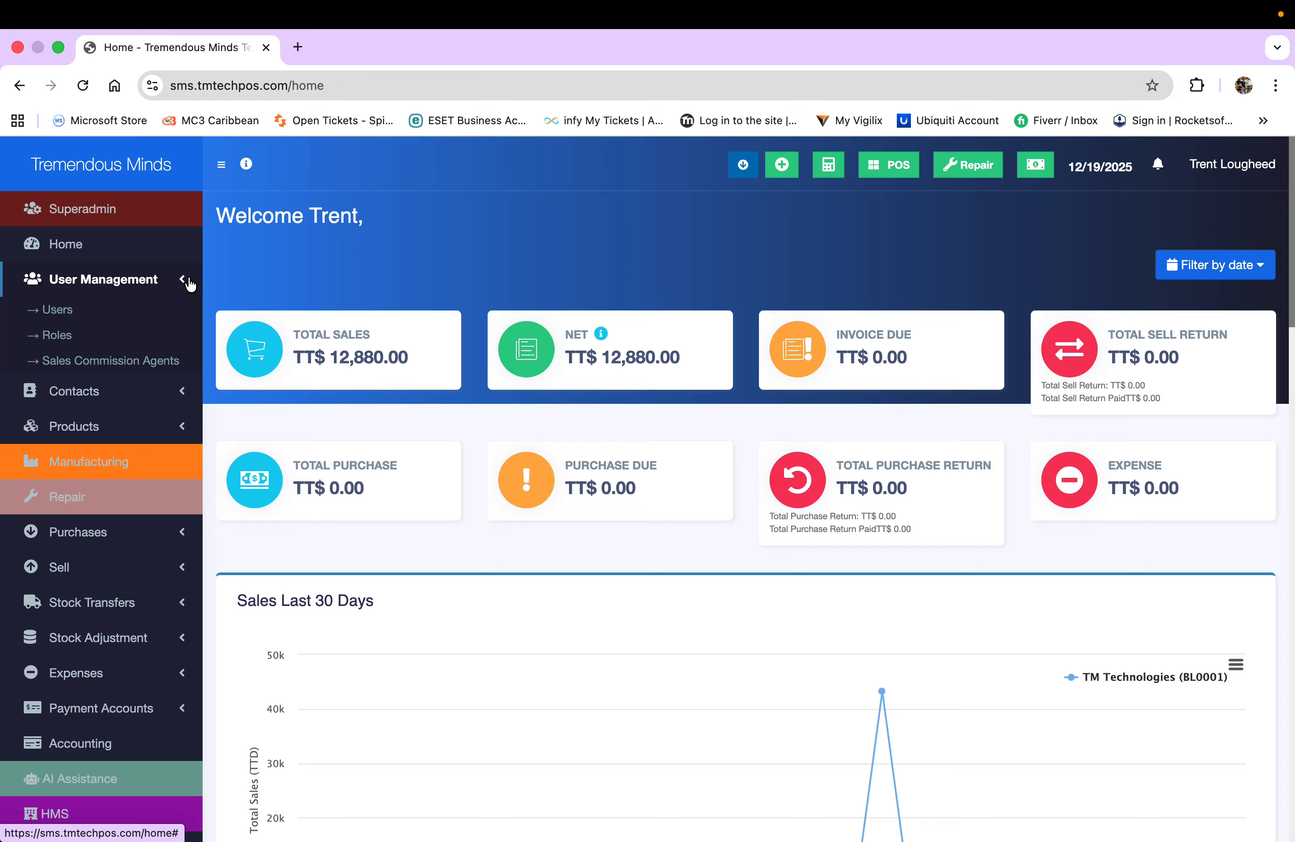
left_click(56, 336)
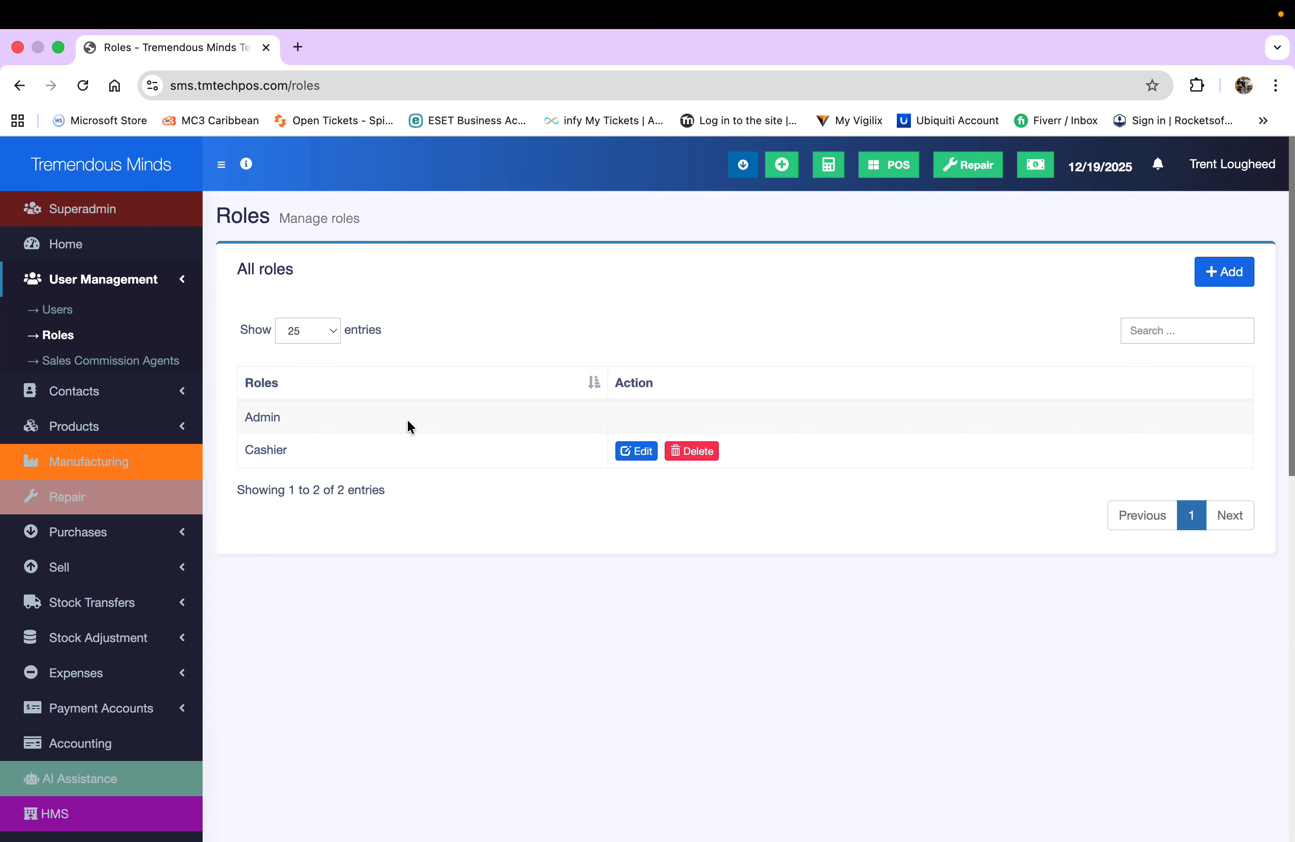
- Add a new role and enter 'Purchase Officer' as its role name
left_click(1212, 270)
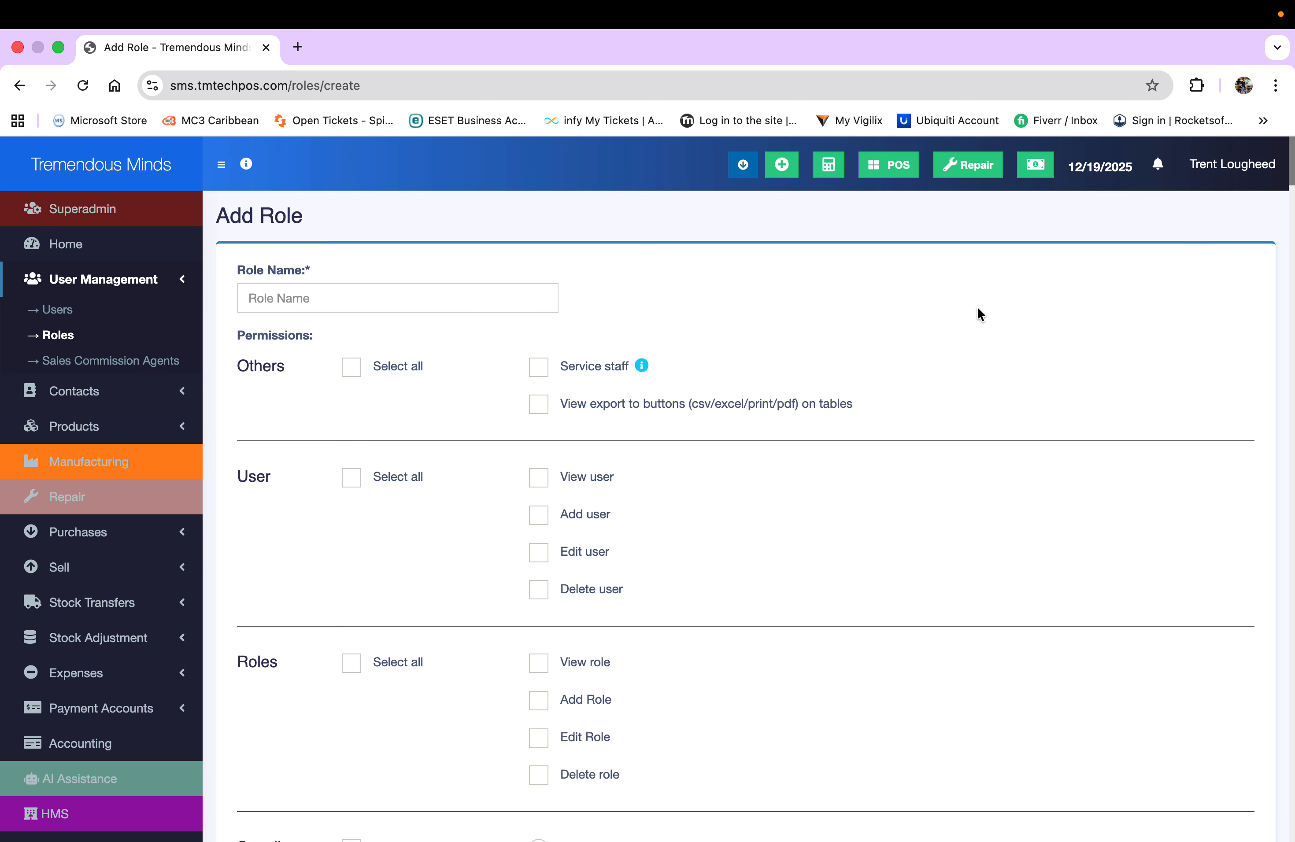
left_click(419, 294)
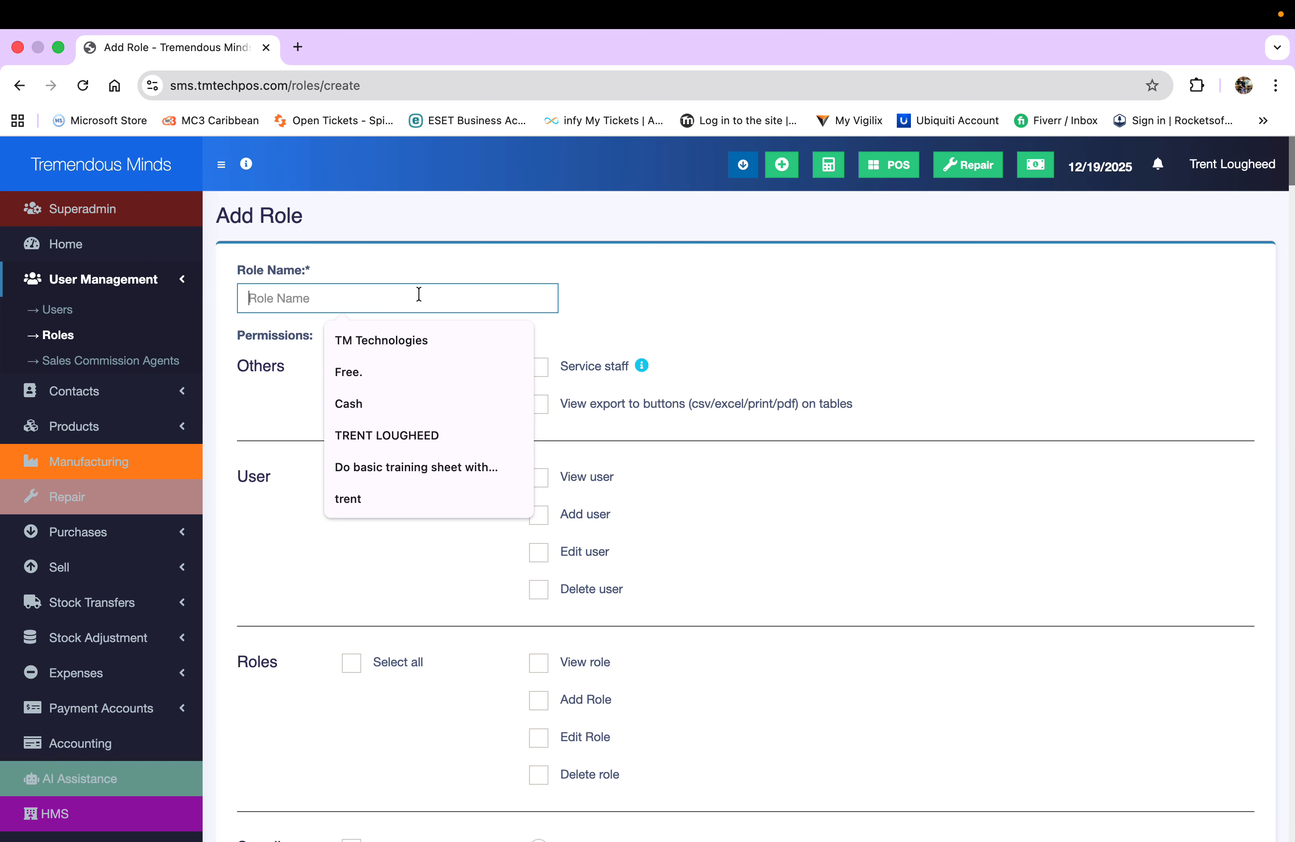
type("Pu")
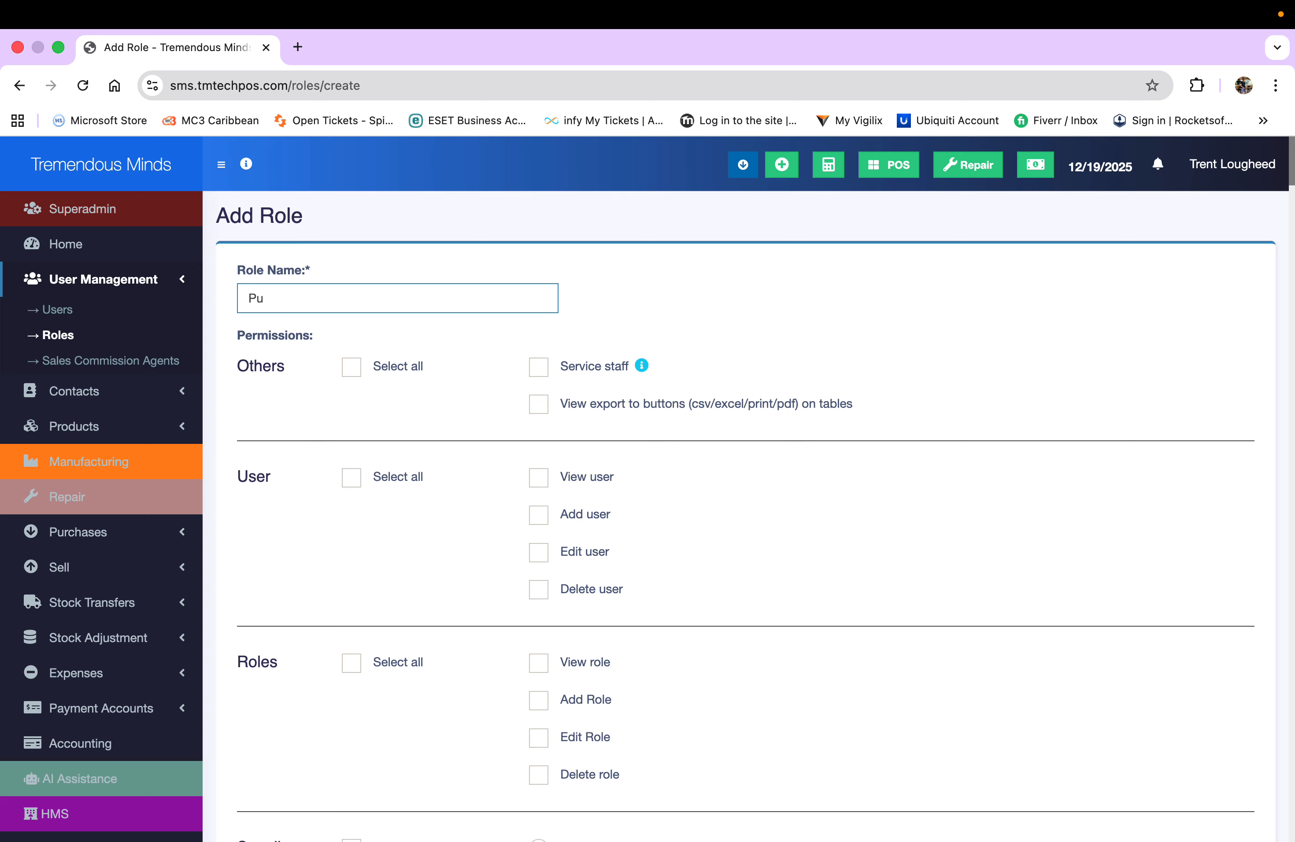
type("rchase Officer")
scroll(811, 372, "down", 2)
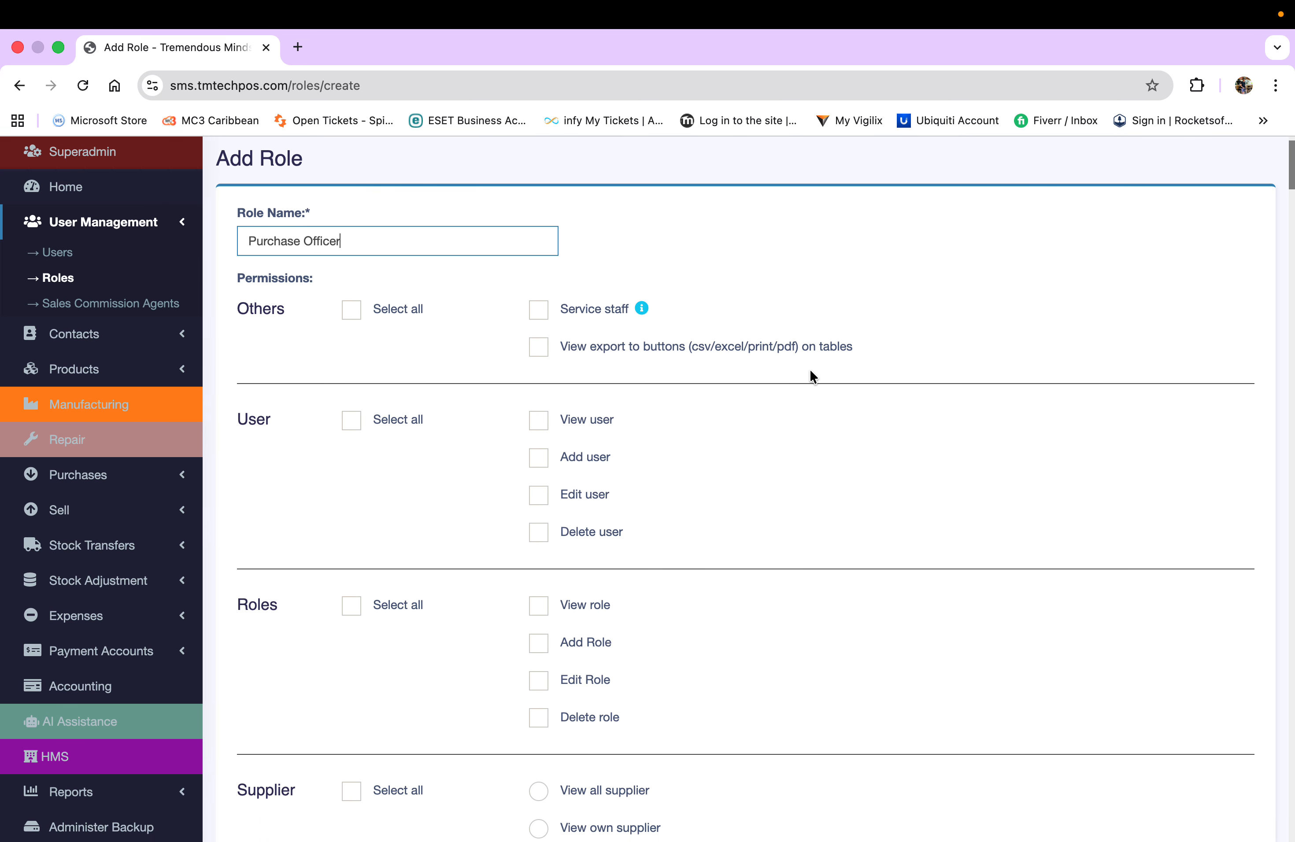
scroll(810, 371, "down", 1)
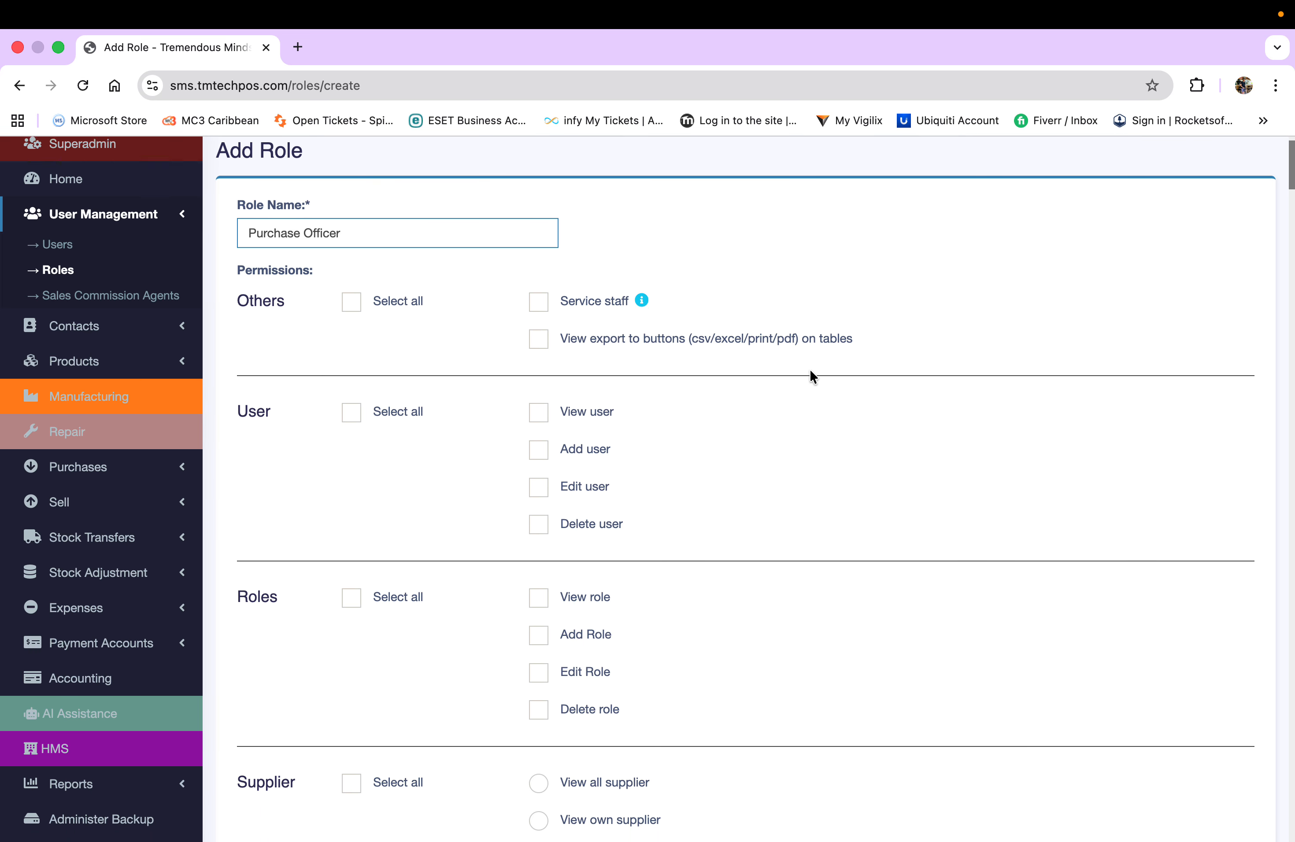
scroll(812, 375, "down", 10)
scroll(812, 376, "up", 4)
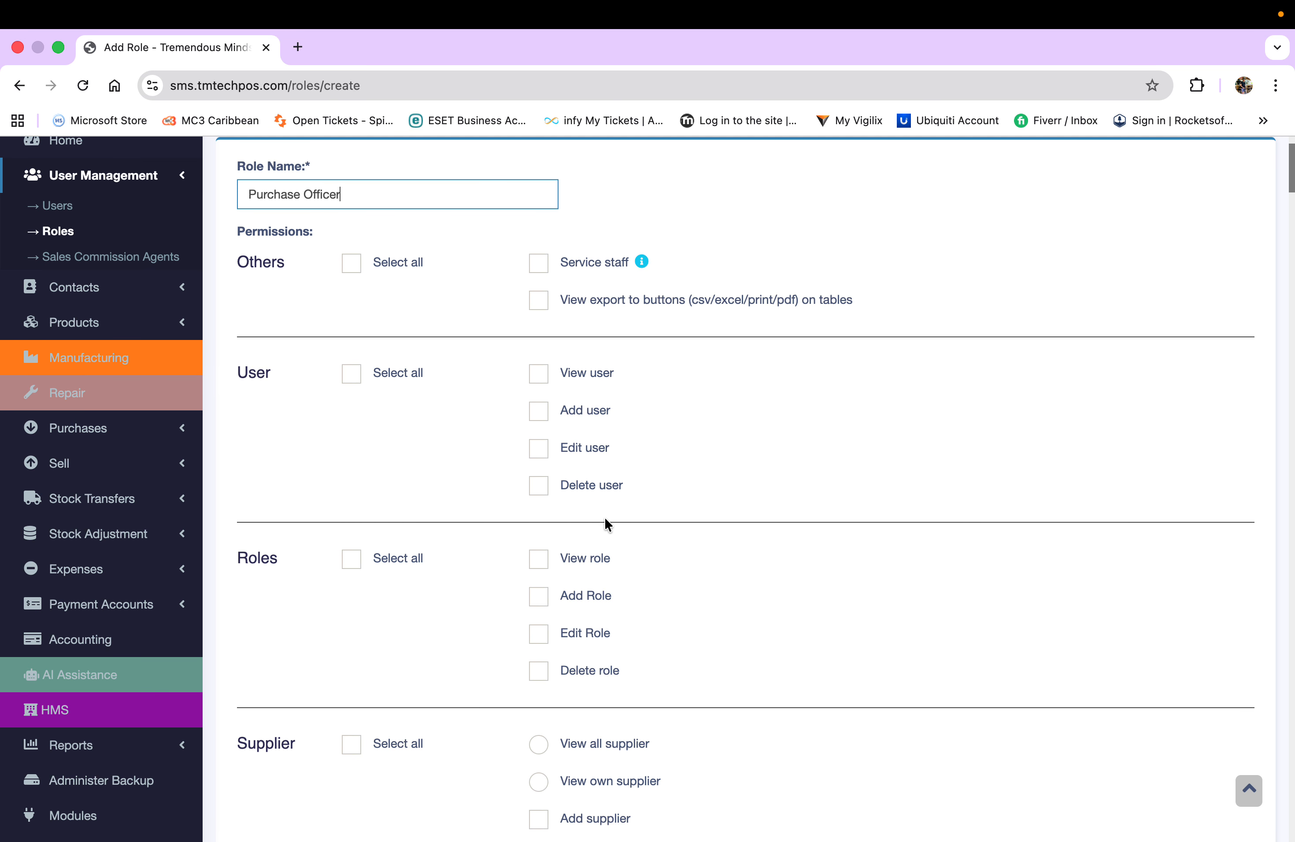
scroll(519, 514, "down", 3)
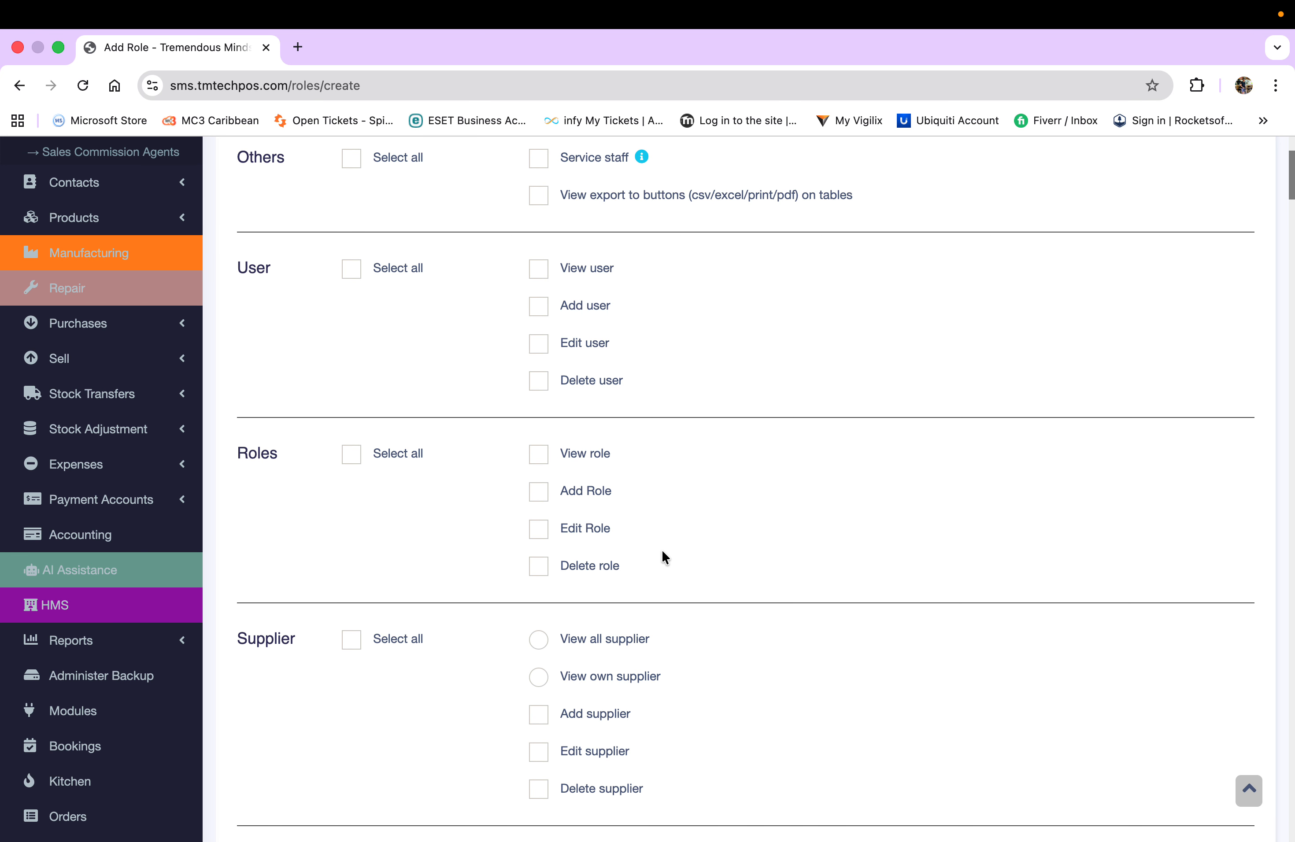
- Grant all Supplier permissions: view, add, edit and delete supplier
scroll(663, 557, "down", 5)
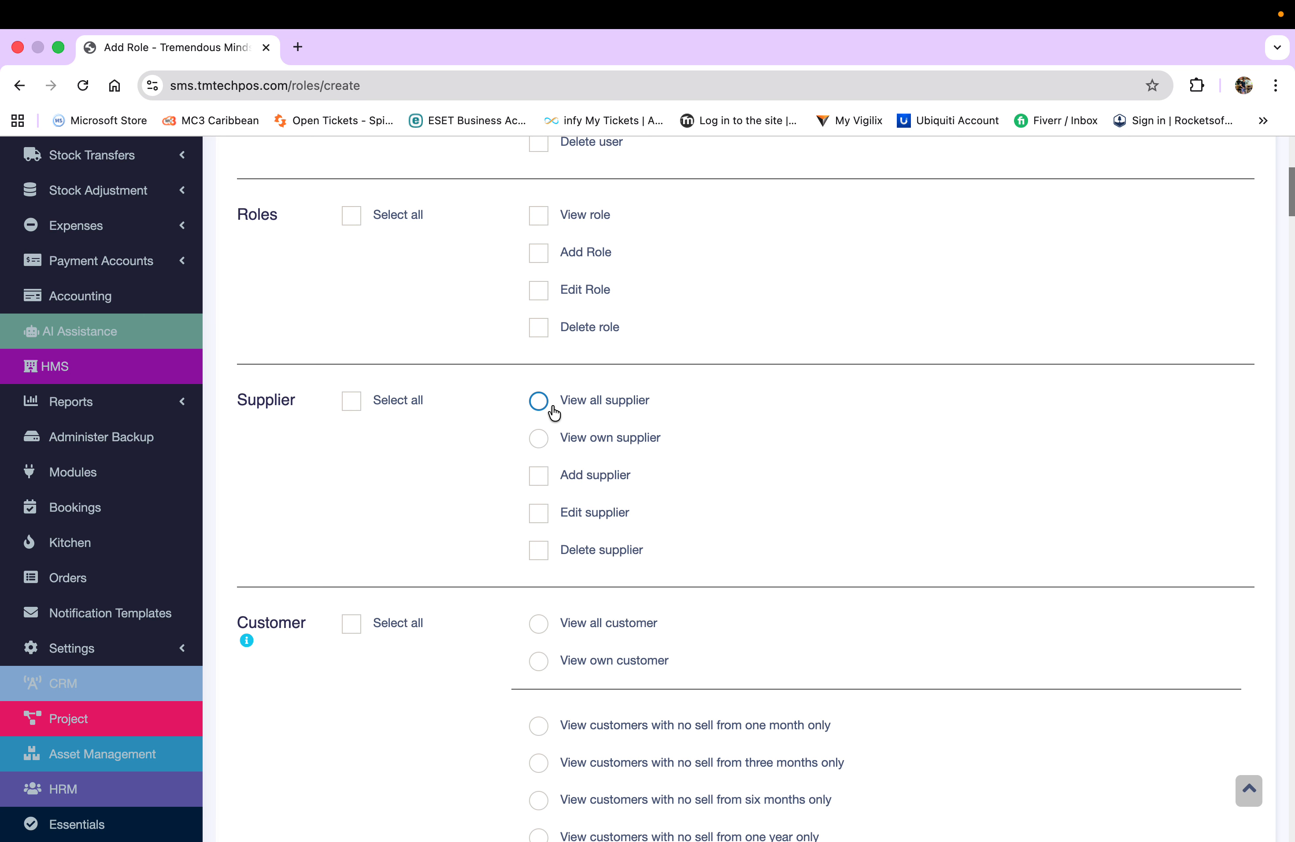
left_click(539, 403)
left_click(541, 443)
left_click(539, 404)
left_click(539, 443)
left_click(352, 402)
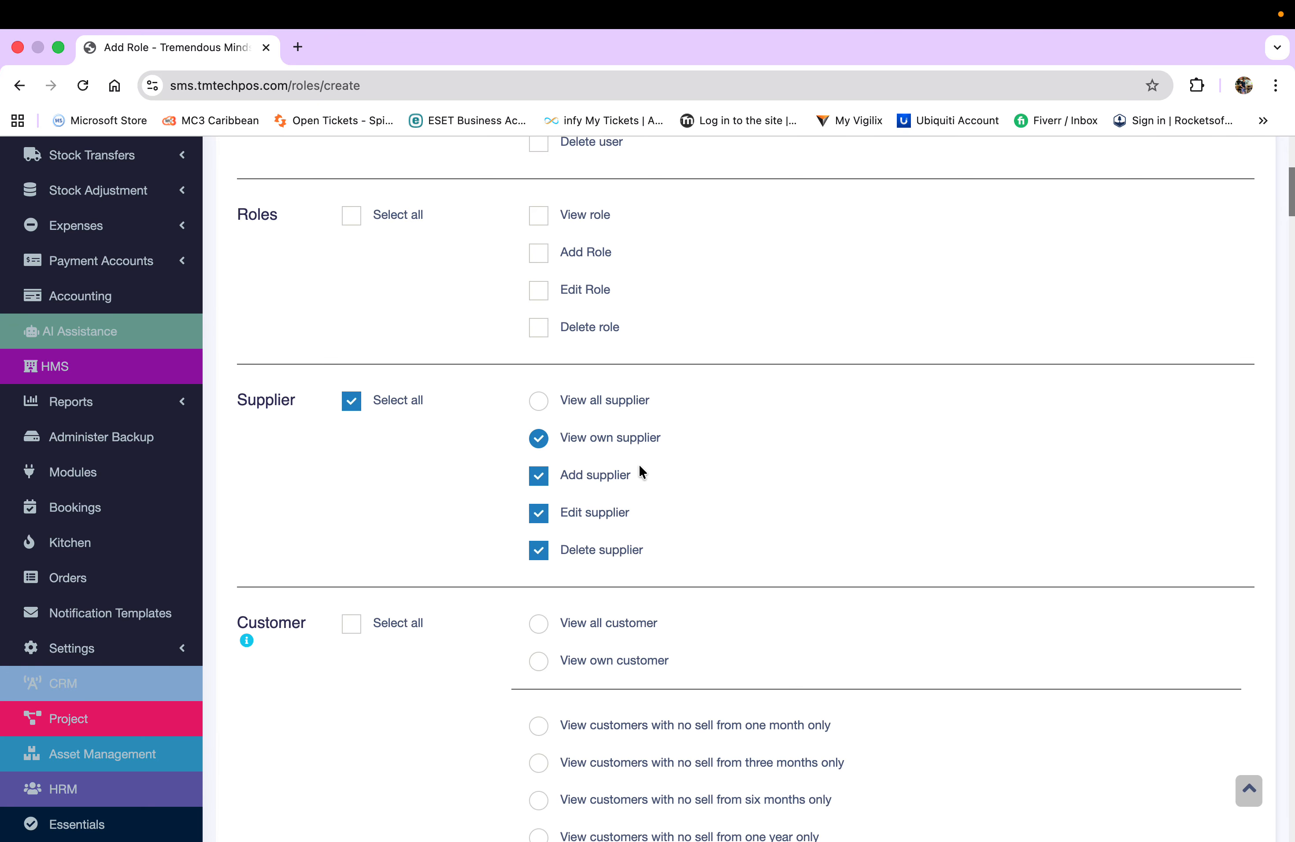
- Make sure 'View all supplier' is selected instead of own suppliers only
scroll(675, 327, "up", 10)
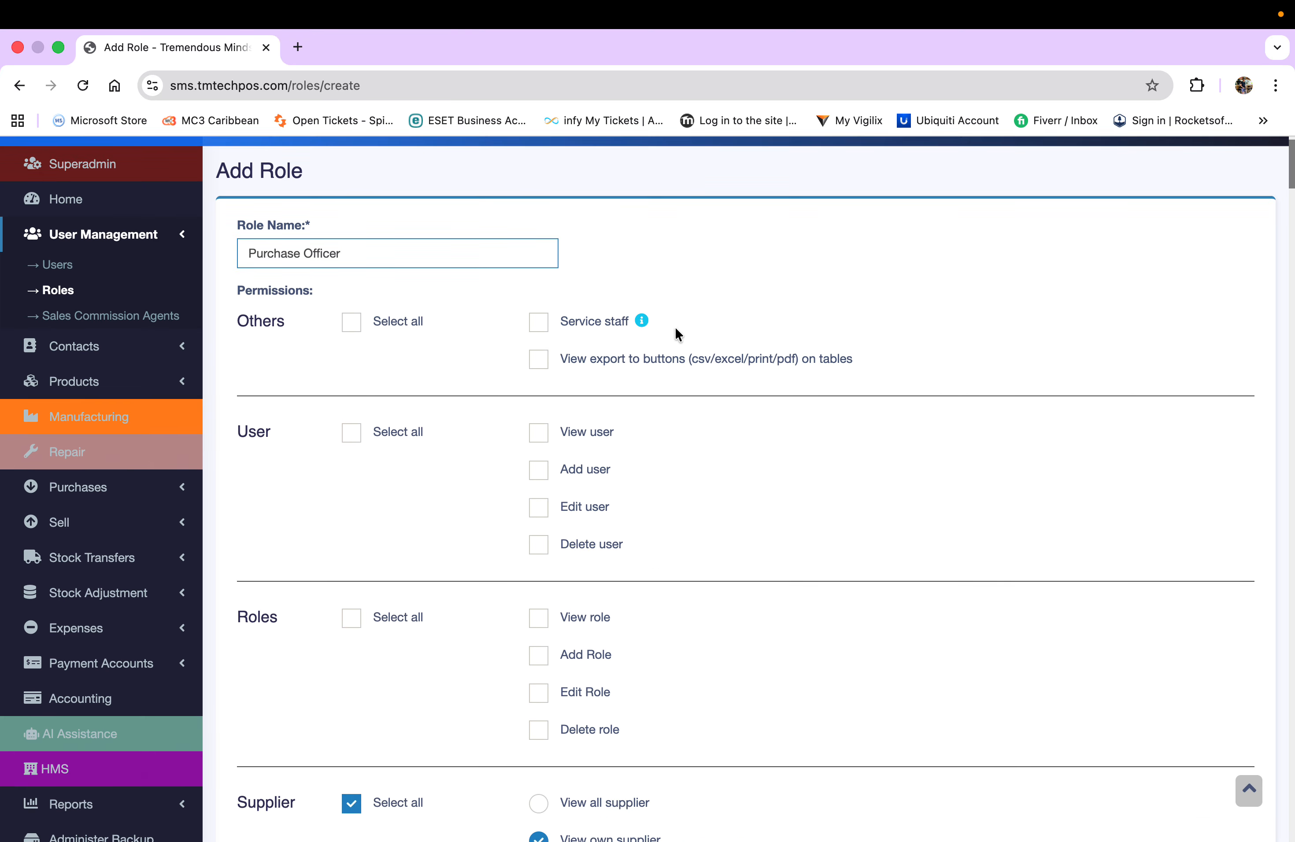
scroll(675, 327, "down", 15)
scroll(675, 327, "up", 1)
scroll(675, 327, "up", 1)
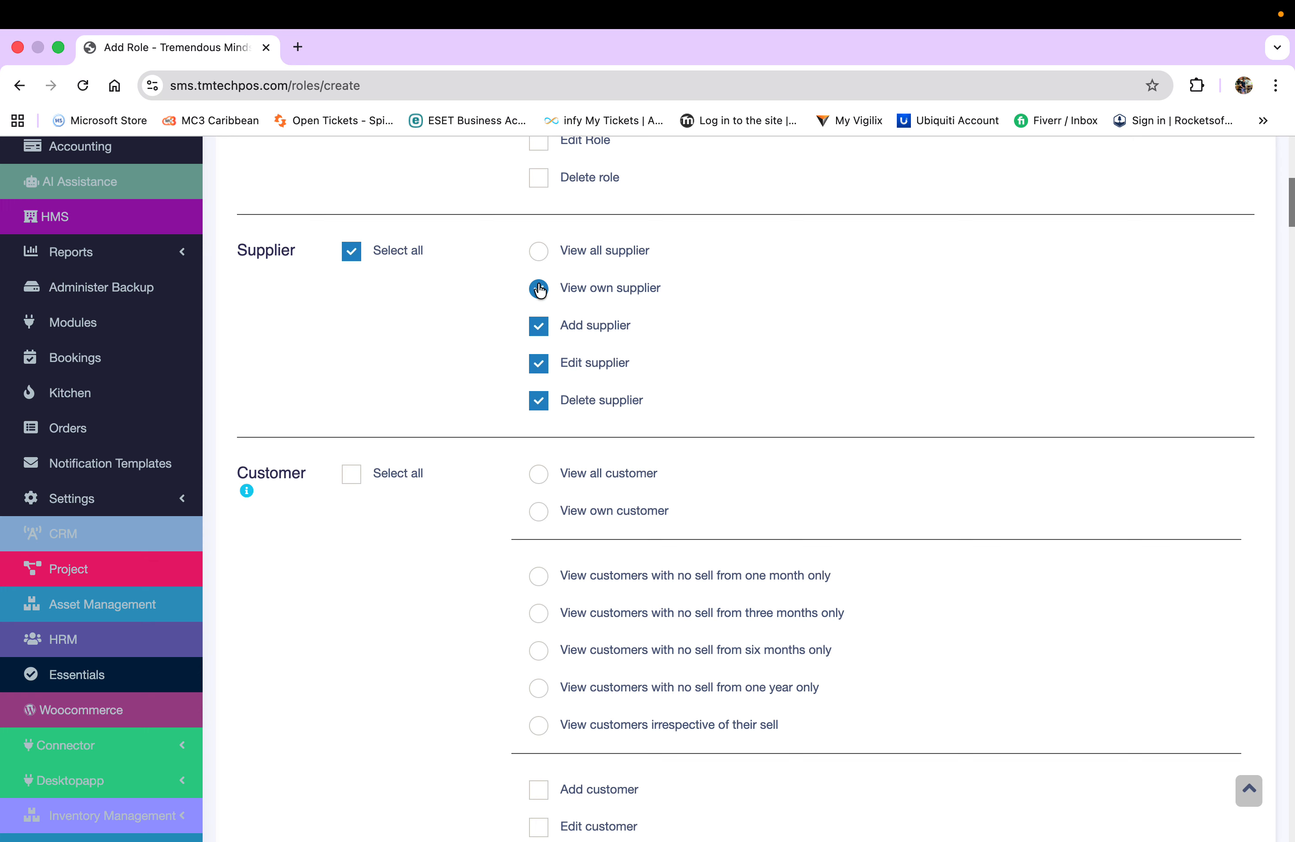
left_click(541, 253)
scroll(739, 308, "down", 5)
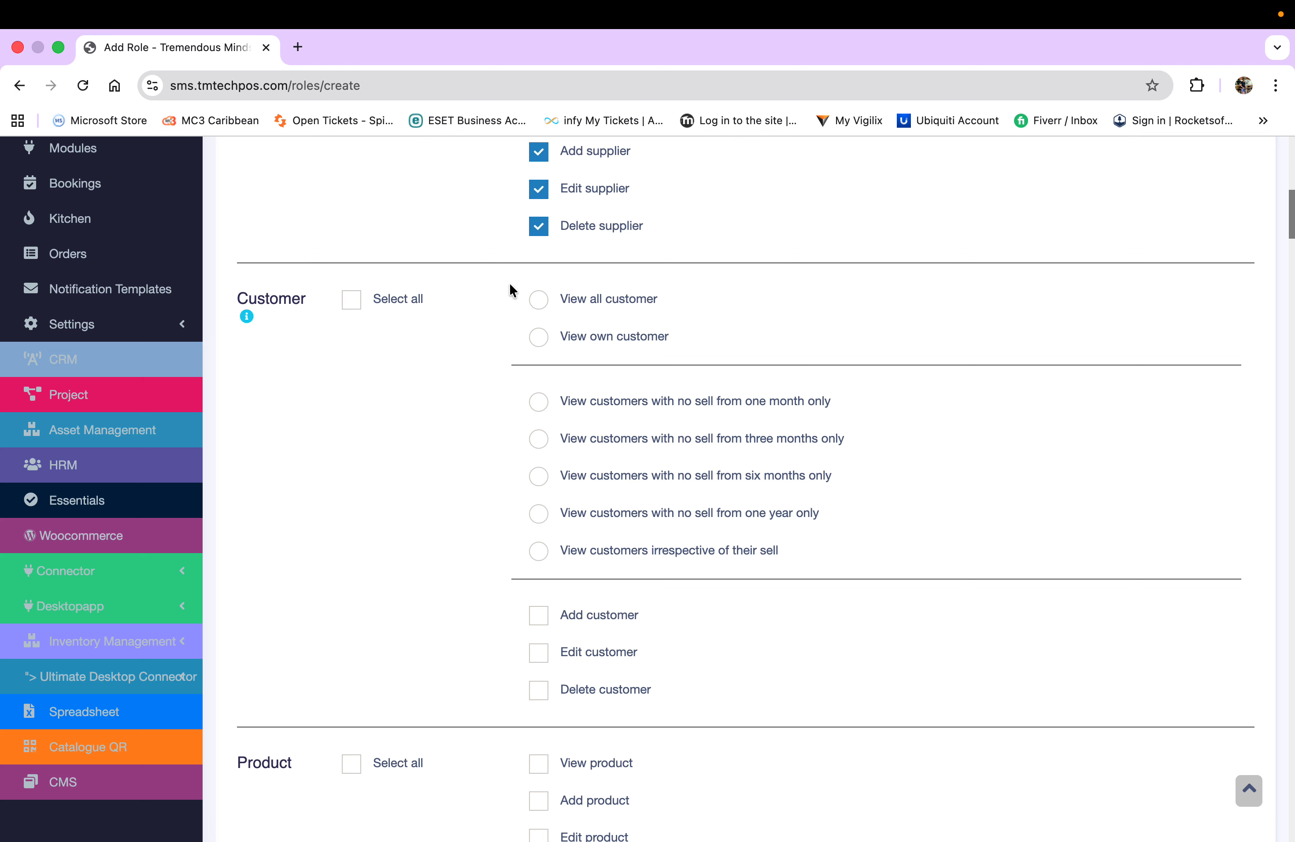
scroll(440, 466, "down", 3)
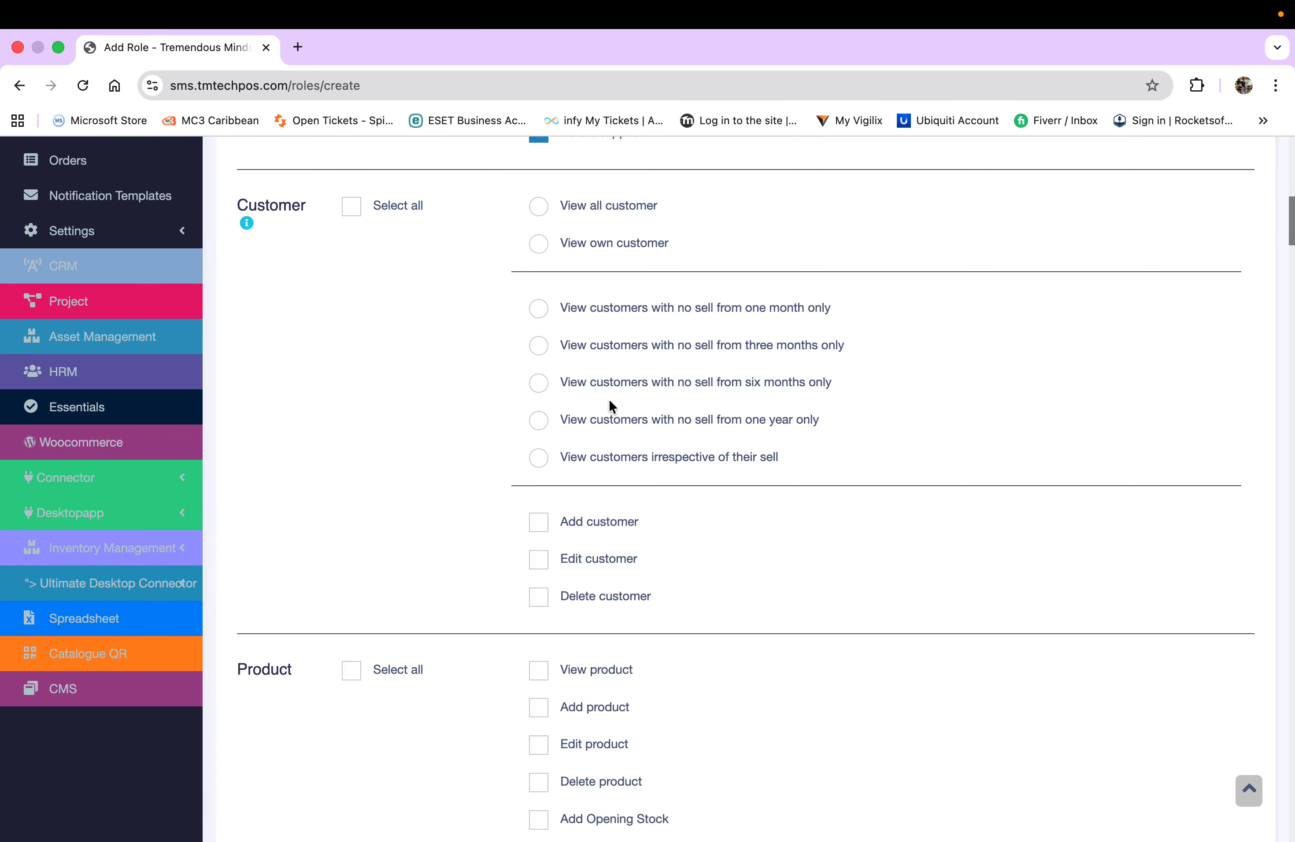
scroll(774, 471, "up", 1)
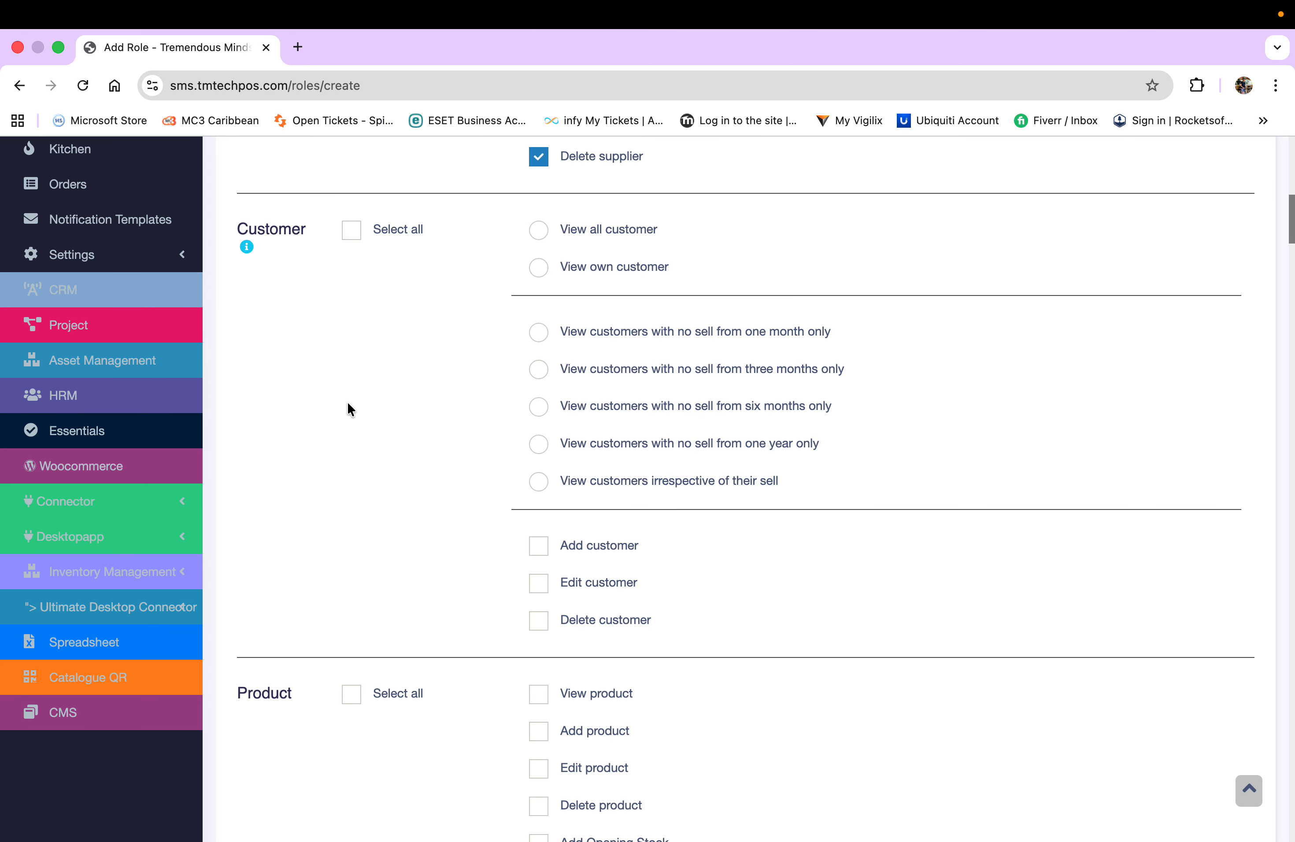
scroll(348, 405, "up", 4)
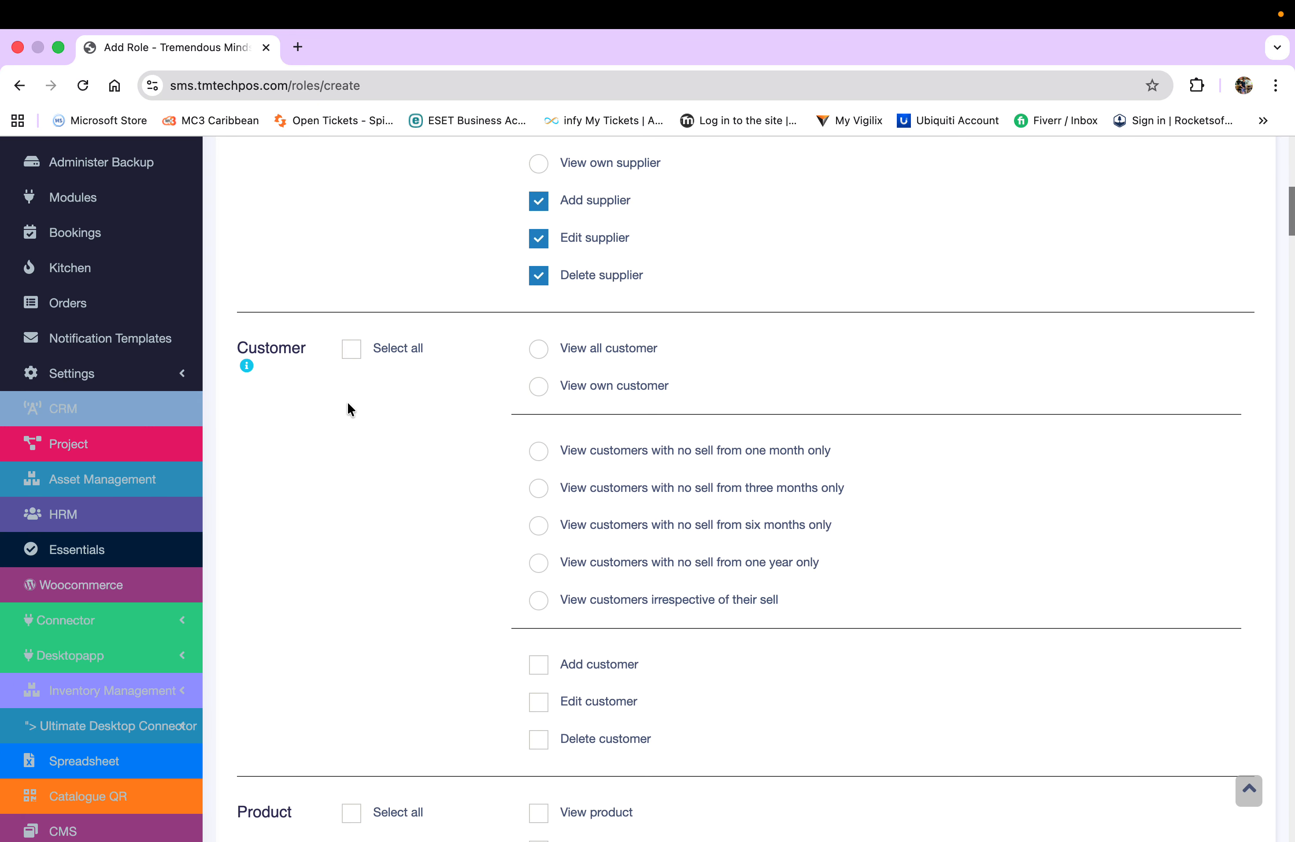
scroll(445, 390, "up", 4)
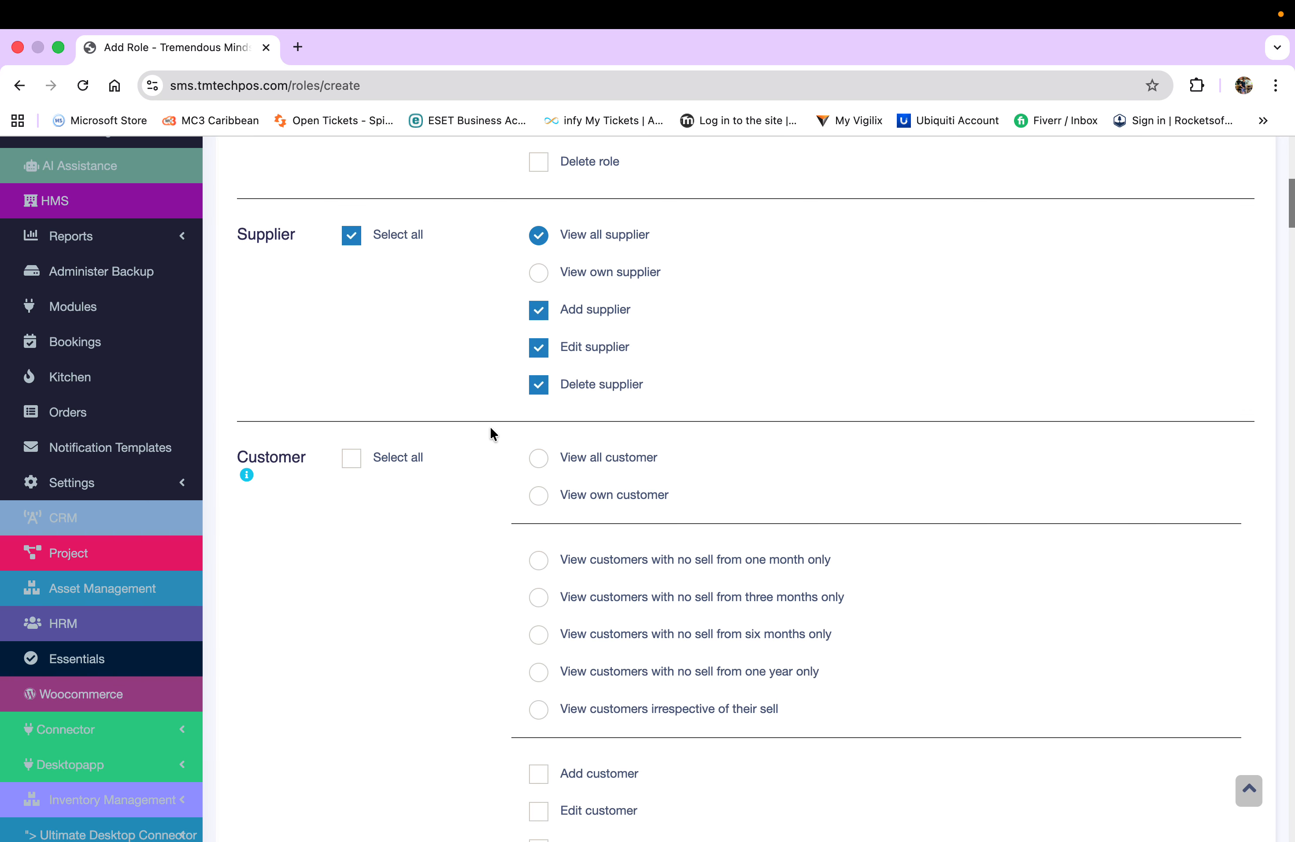
scroll(490, 433, "up", 9)
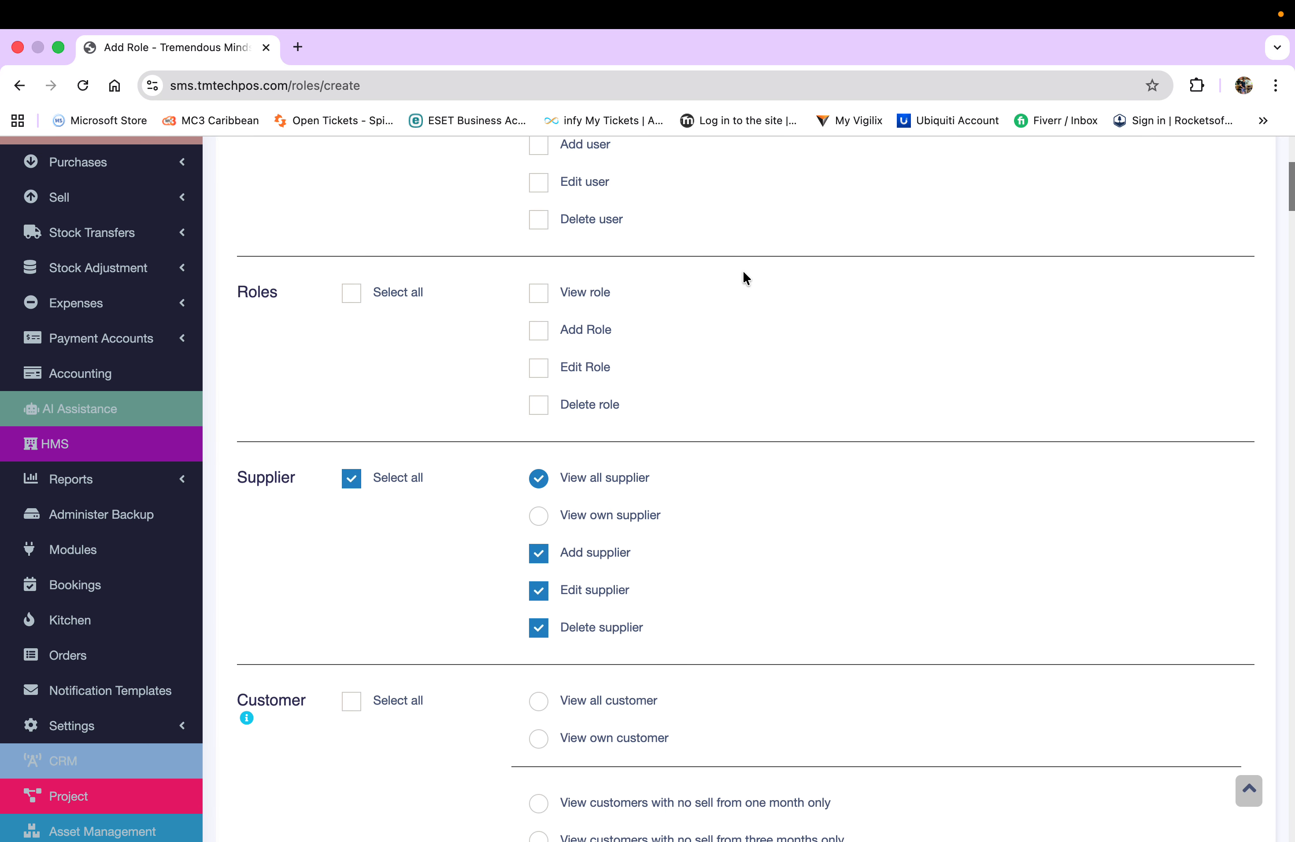
scroll(458, 386, "up", 5)
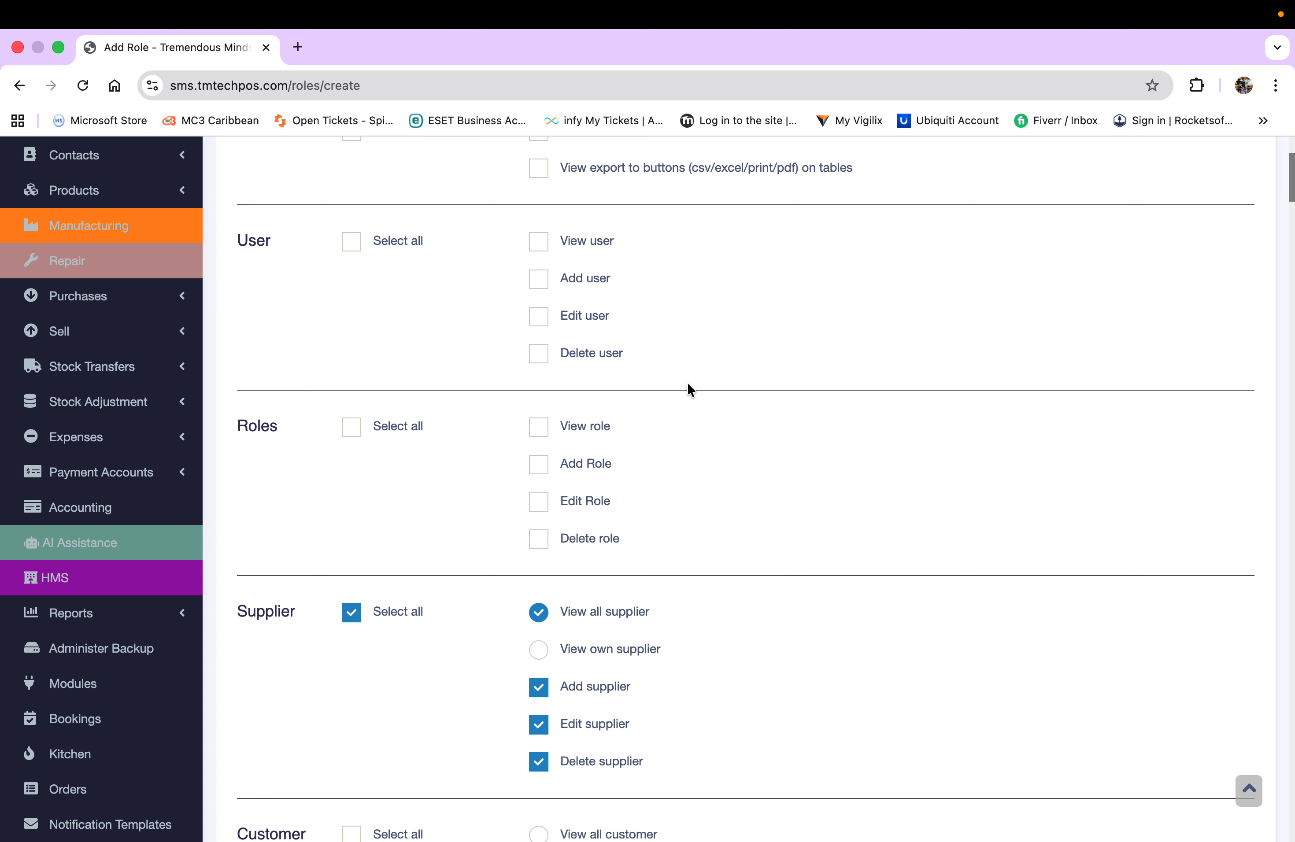
left_click(355, 247)
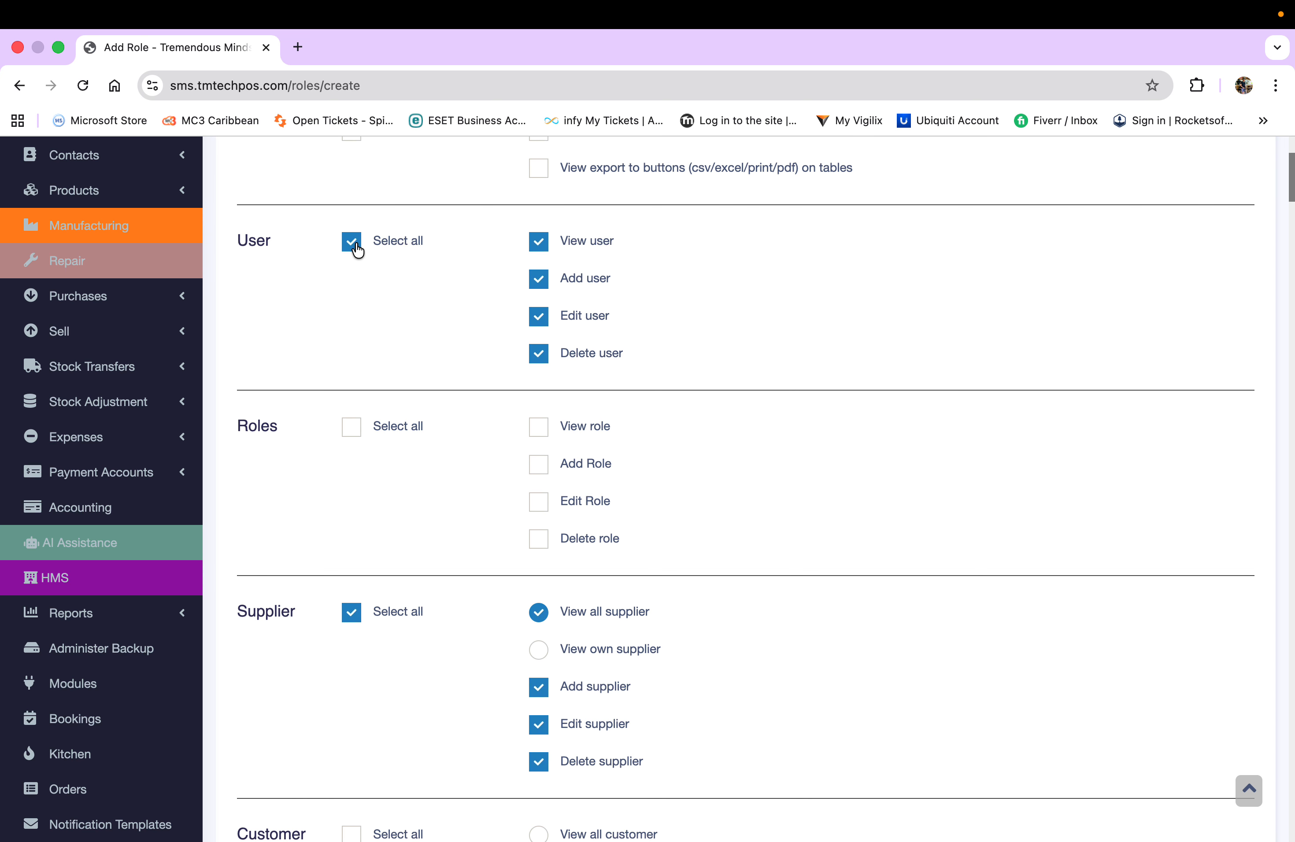
left_click(351, 432)
scroll(747, 492, "down", 10)
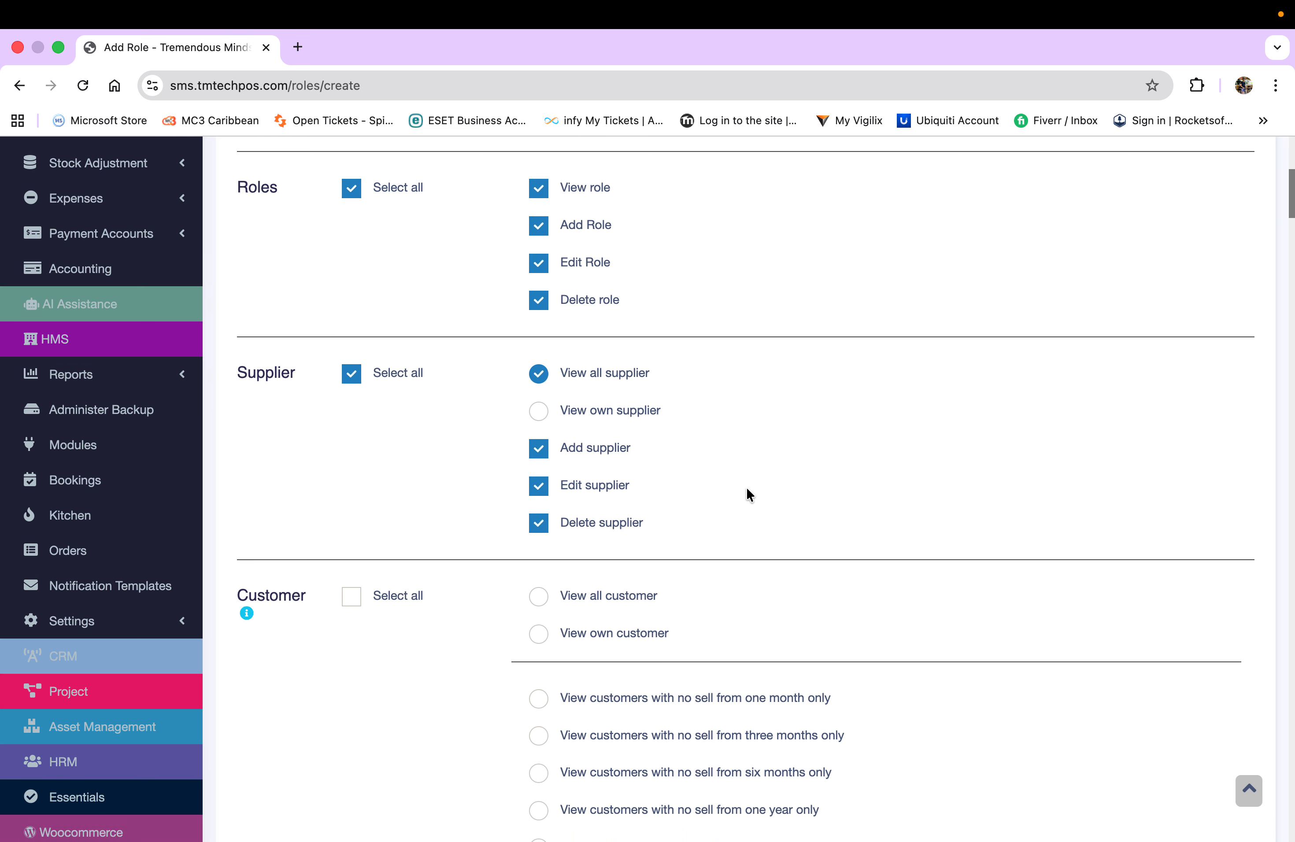
scroll(748, 491, "up", 8)
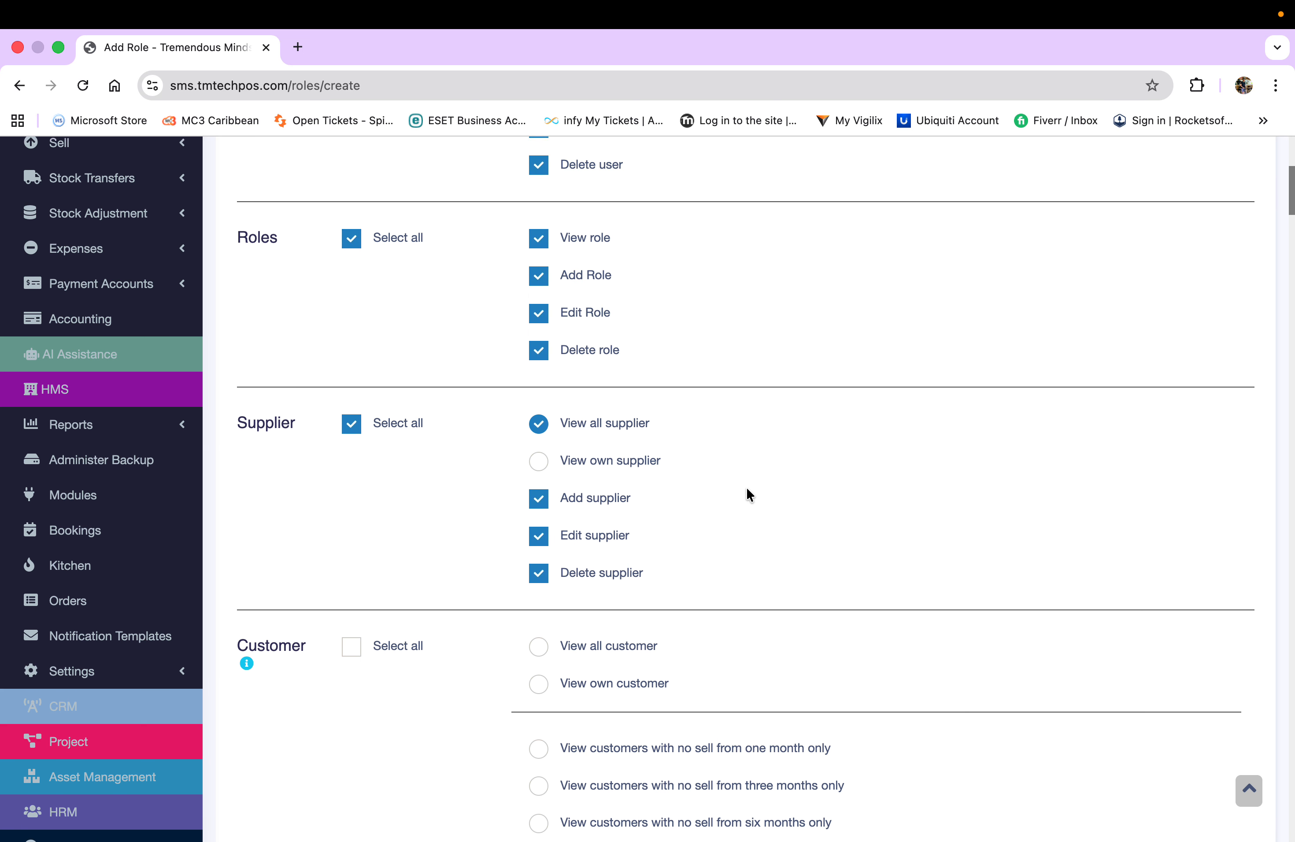
left_click(351, 191)
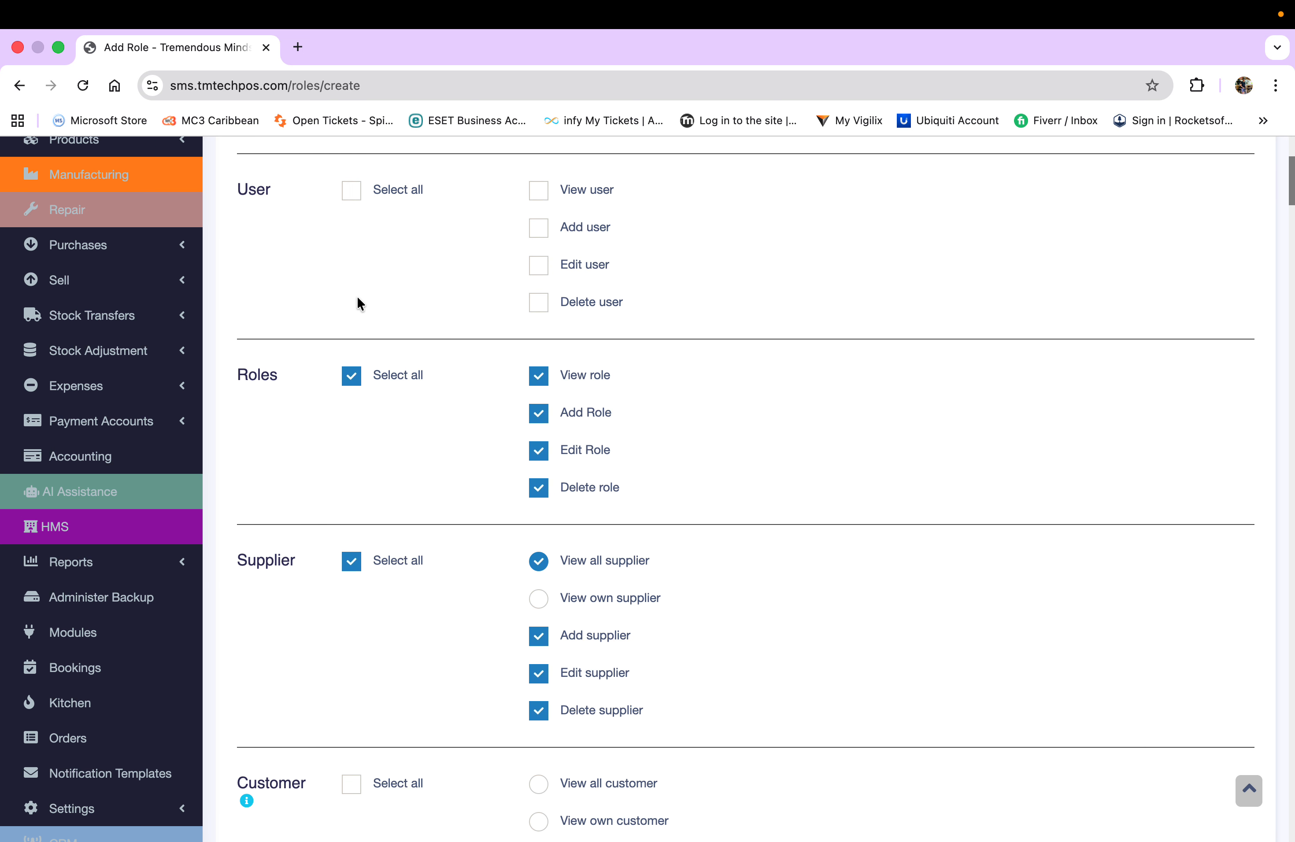
left_click(351, 376)
scroll(714, 462, "down", 10)
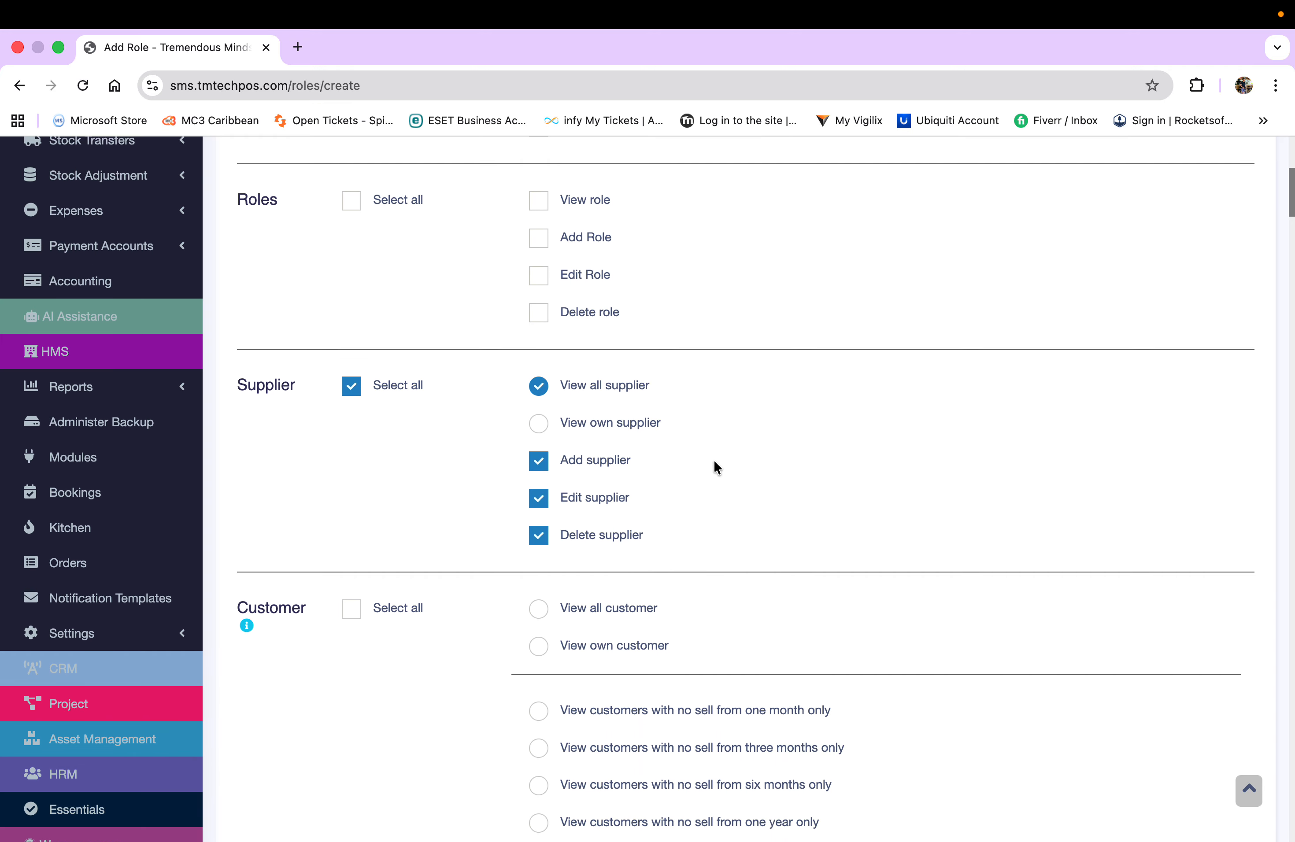
scroll(713, 460, "down", 8)
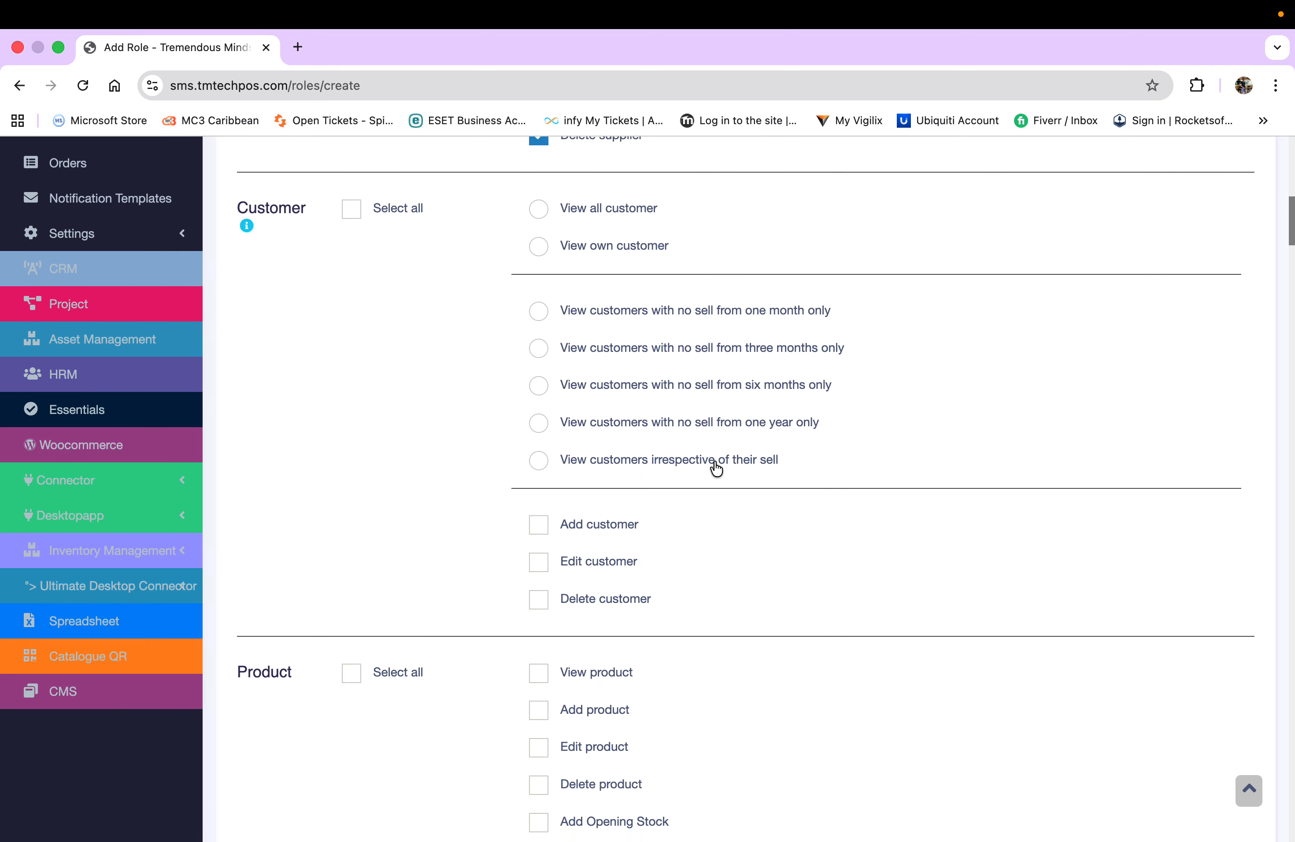
scroll(713, 460, "up", 2)
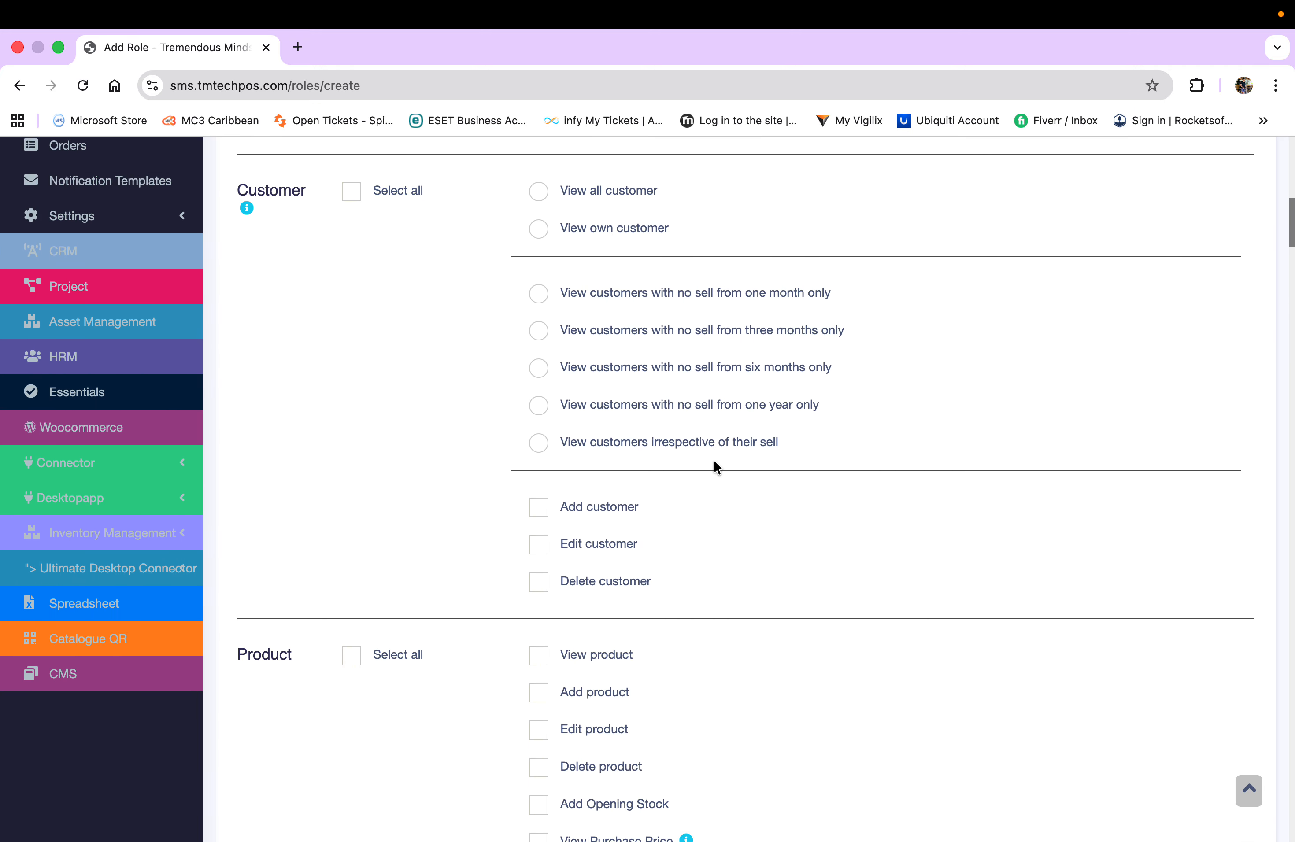
scroll(713, 460, "down", 5)
scroll(713, 459, "down", 4)
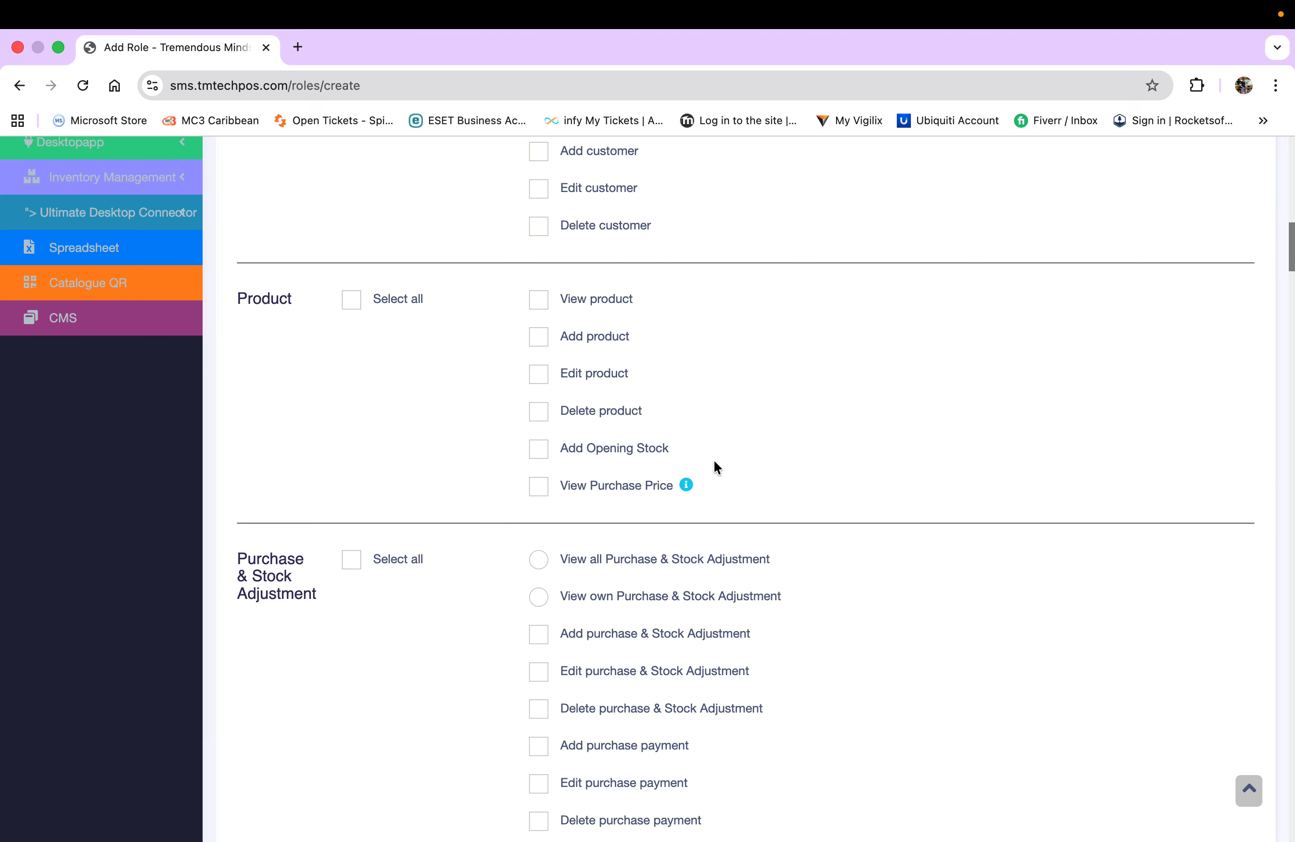
- Grant all six Product permissions, including delete product, opening stock and view purchase price
left_click(353, 301)
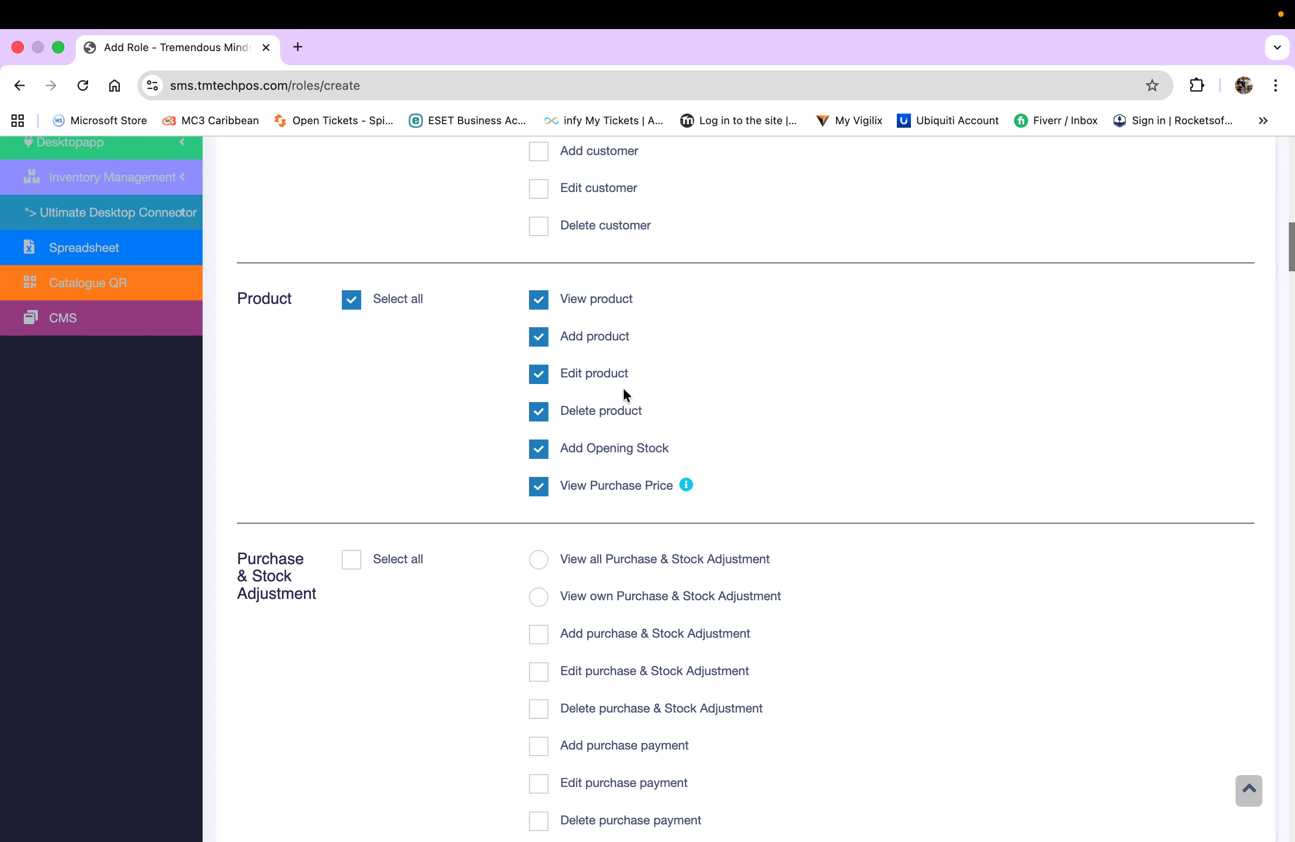
left_click(539, 415)
mouse_move(687, 485)
left_click(540, 412)
scroll(666, 401, "down", 5)
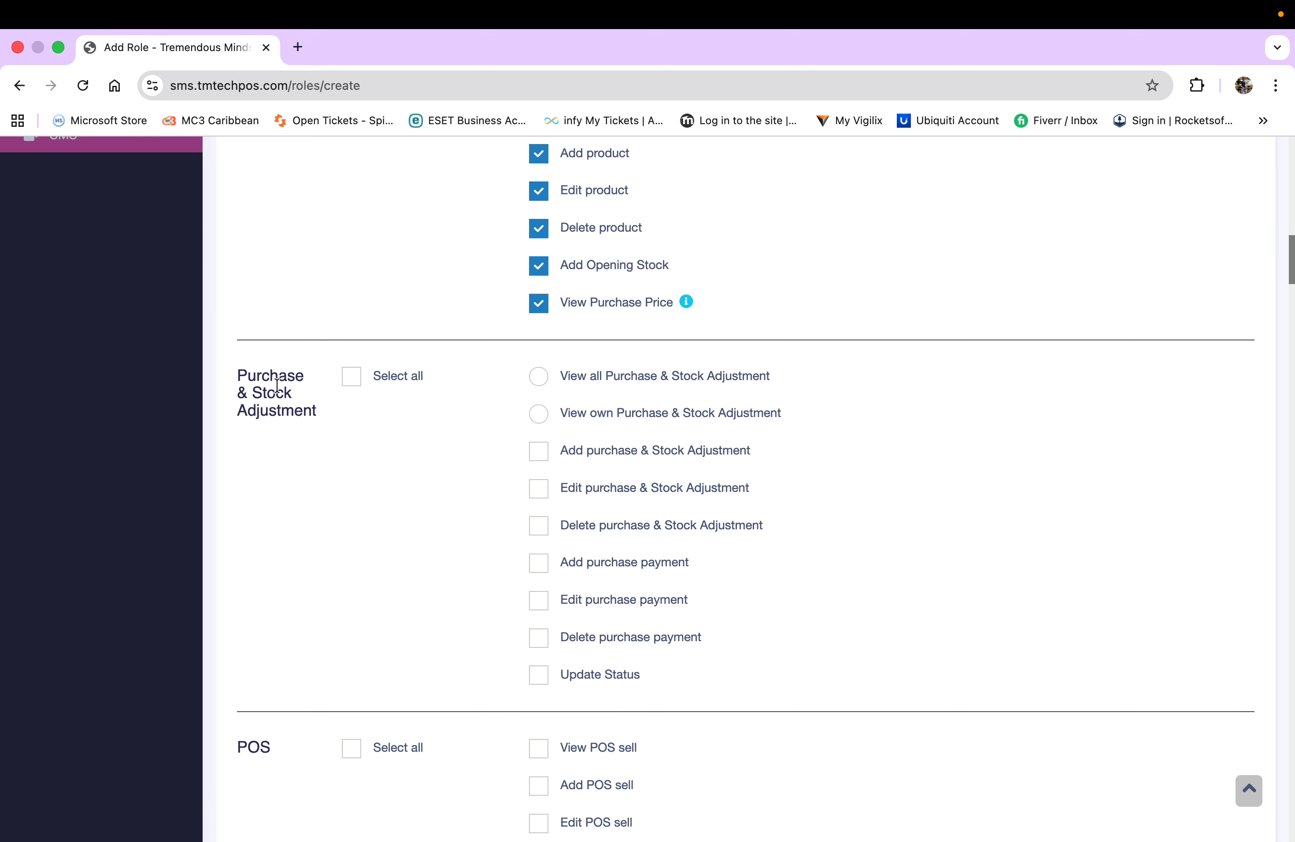
- Grant Purchase & Stock Adjustment permissions with View all, except edit and delete purchase payment
left_click(353, 381)
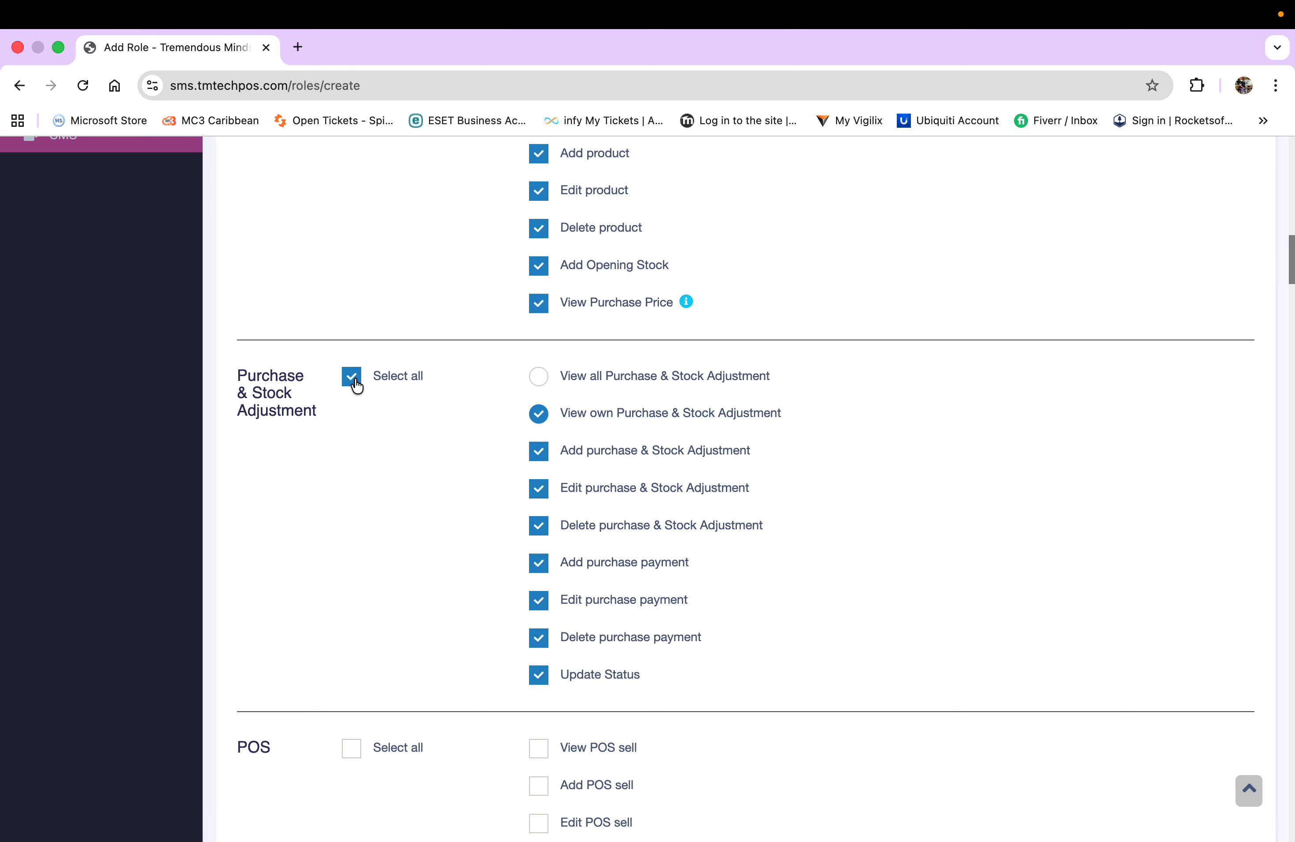
left_click(539, 378)
scroll(466, 506, "down", 3)
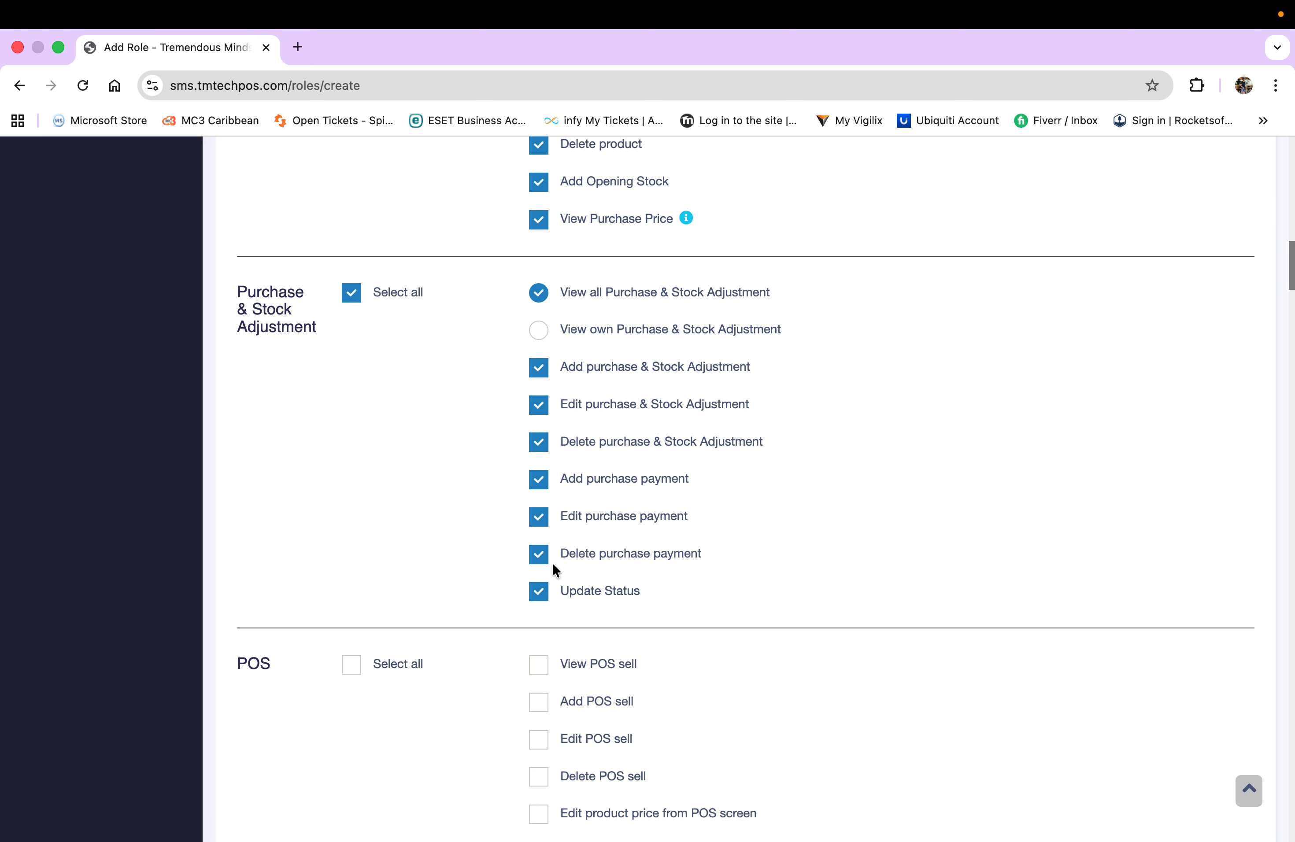
left_click(536, 557)
left_click(541, 520)
scroll(740, 524, "down", 5)
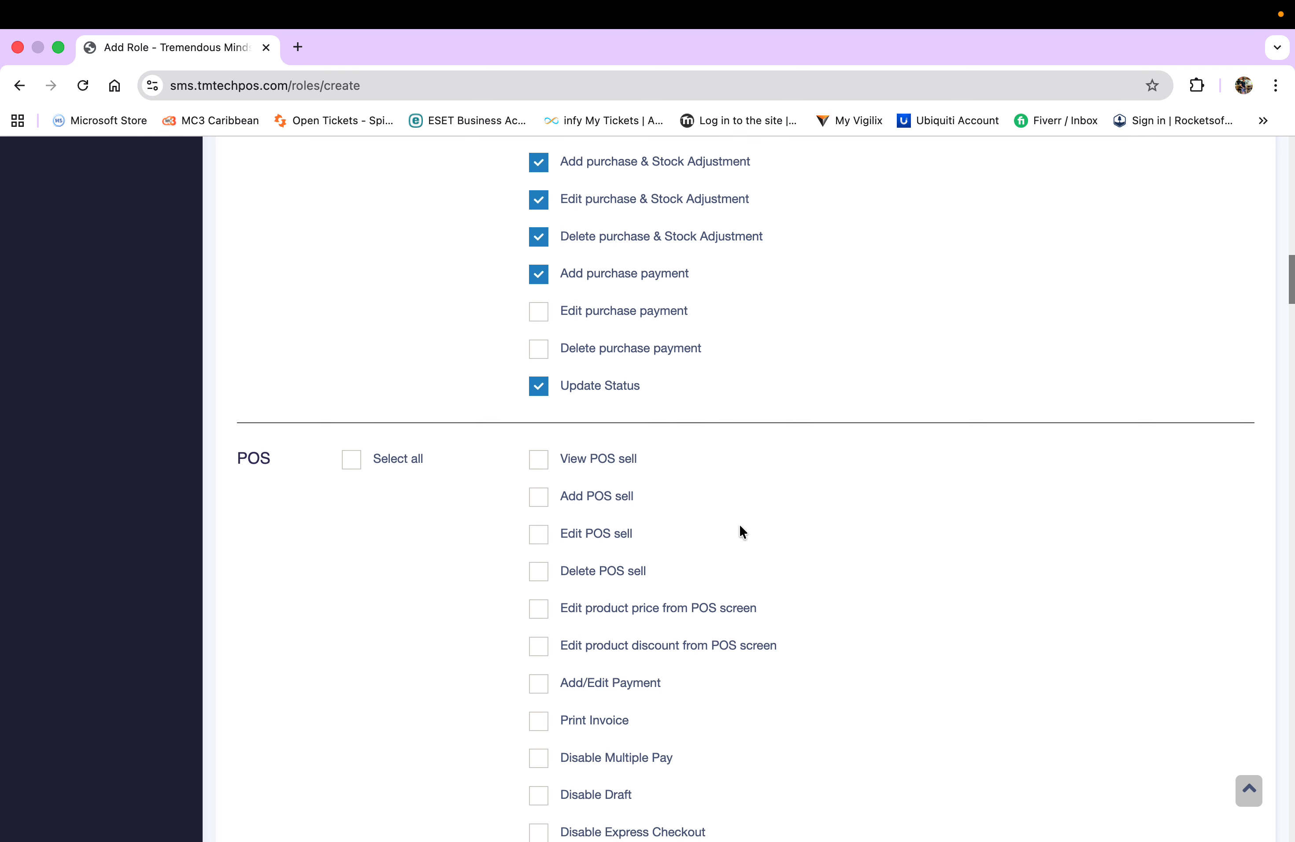
scroll(739, 524, "down", 3)
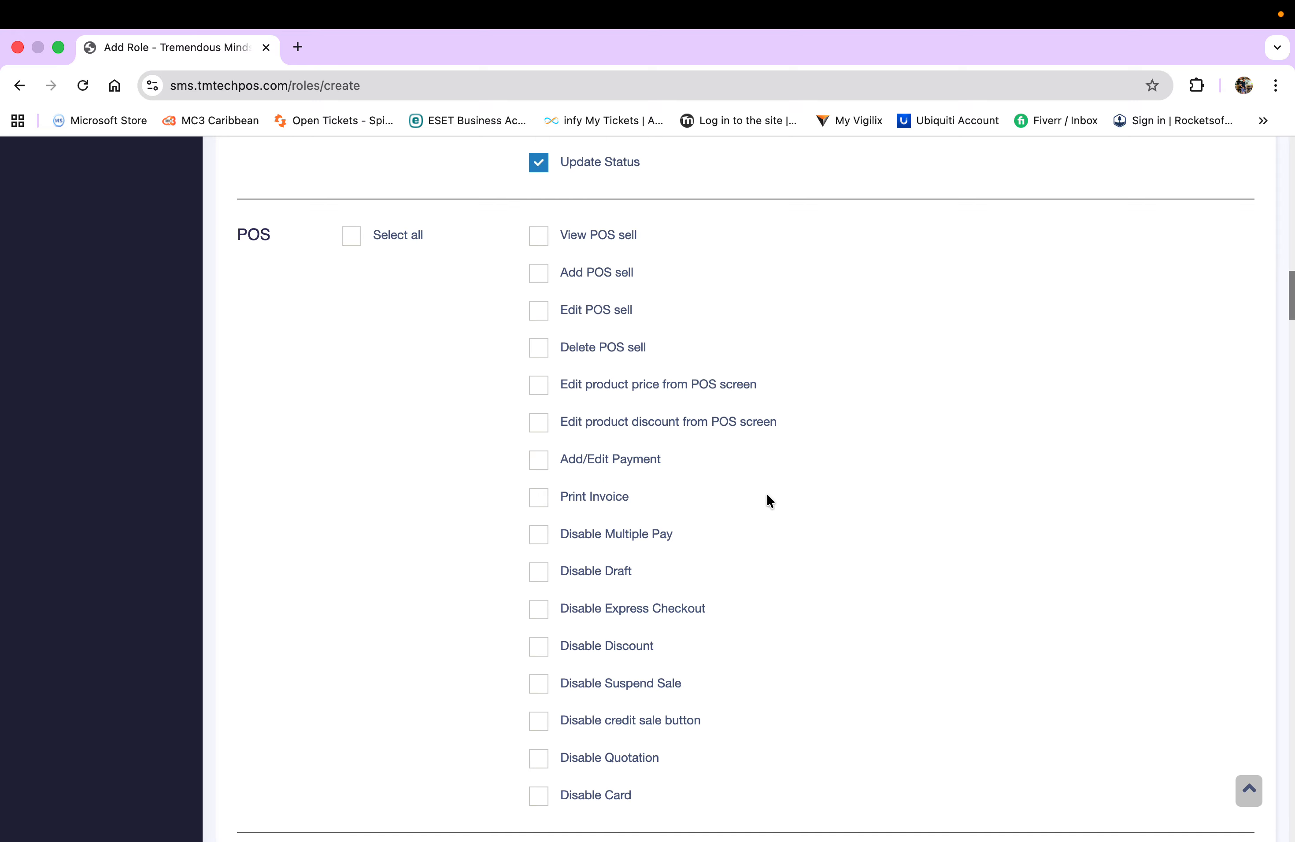
scroll(767, 500, "down", 1)
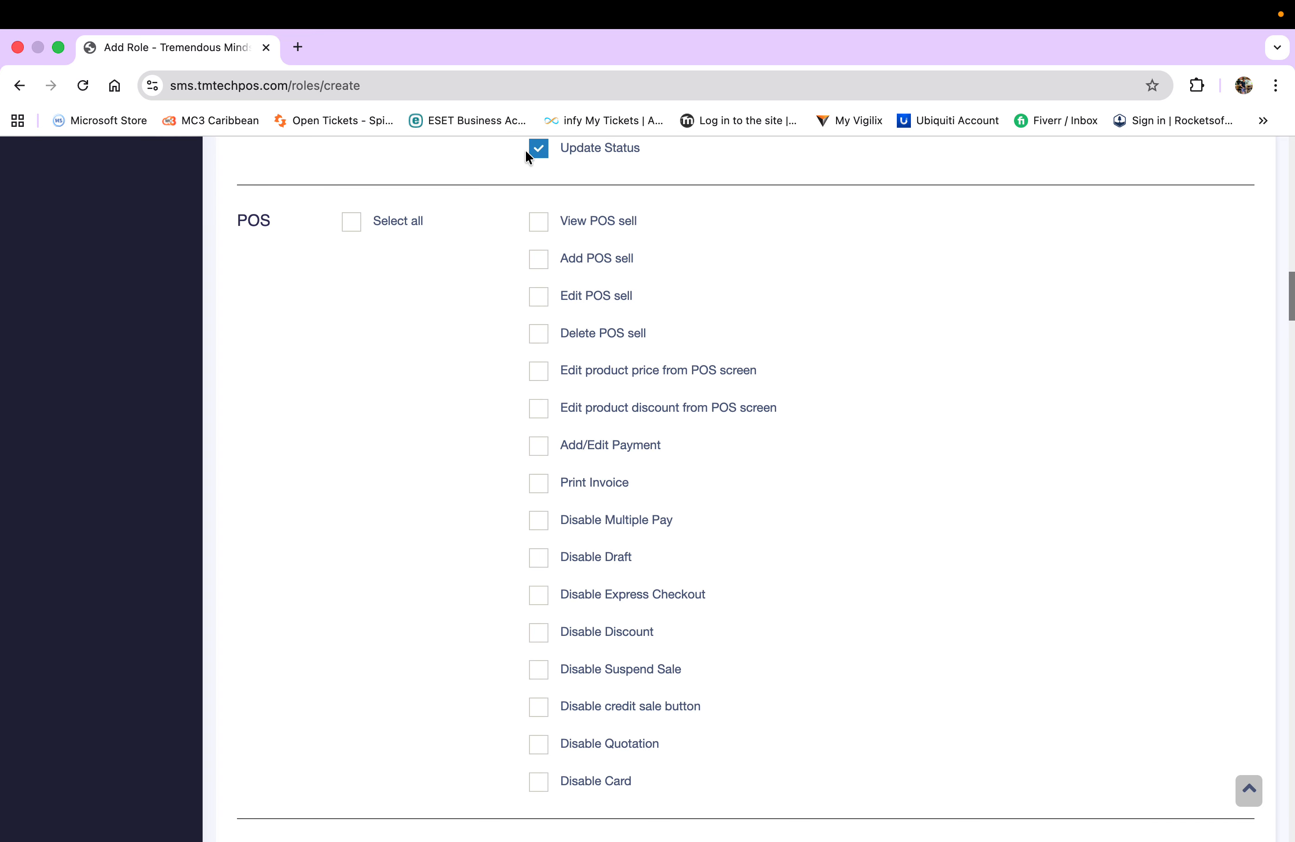
scroll(783, 578, "down", 10)
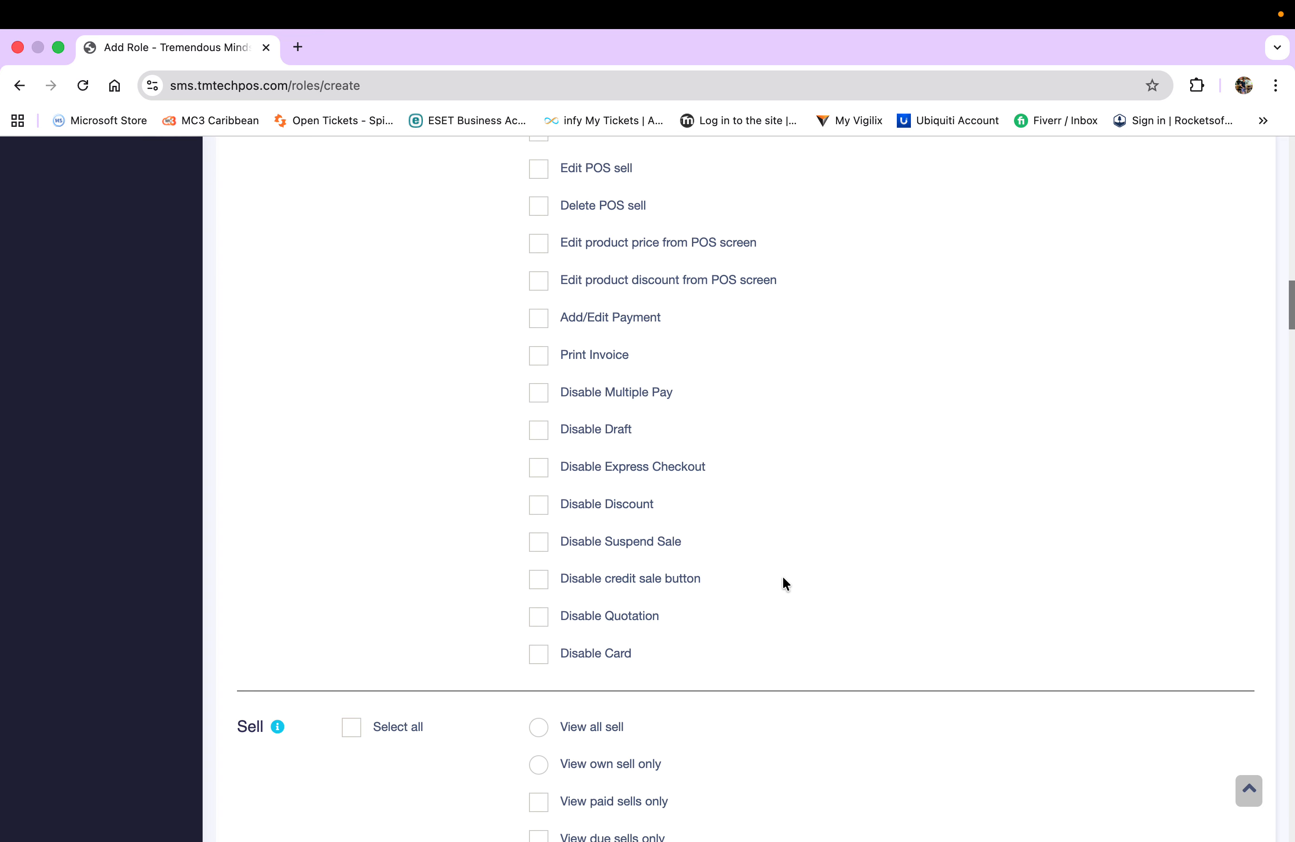
scroll(783, 579, "down", 10)
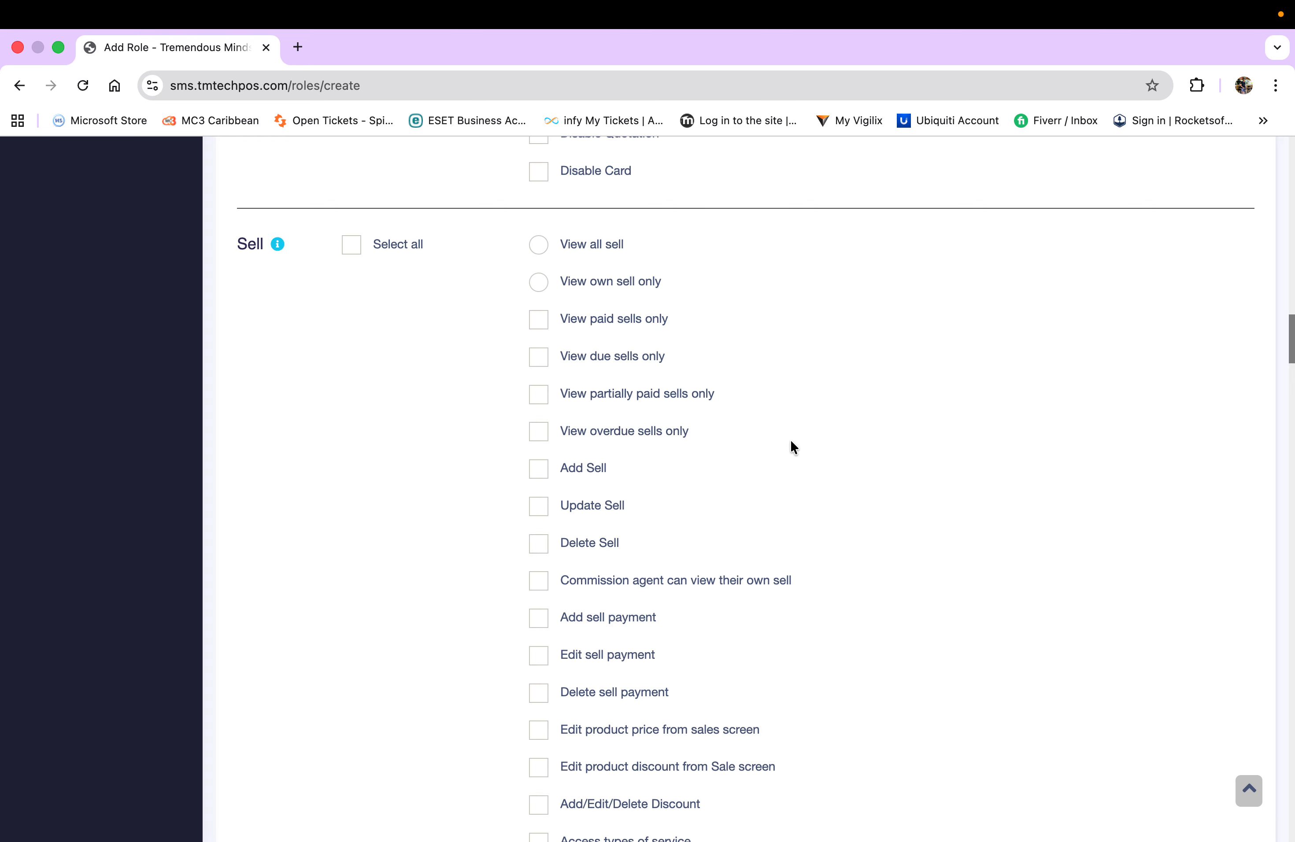
scroll(820, 656, "down", 7)
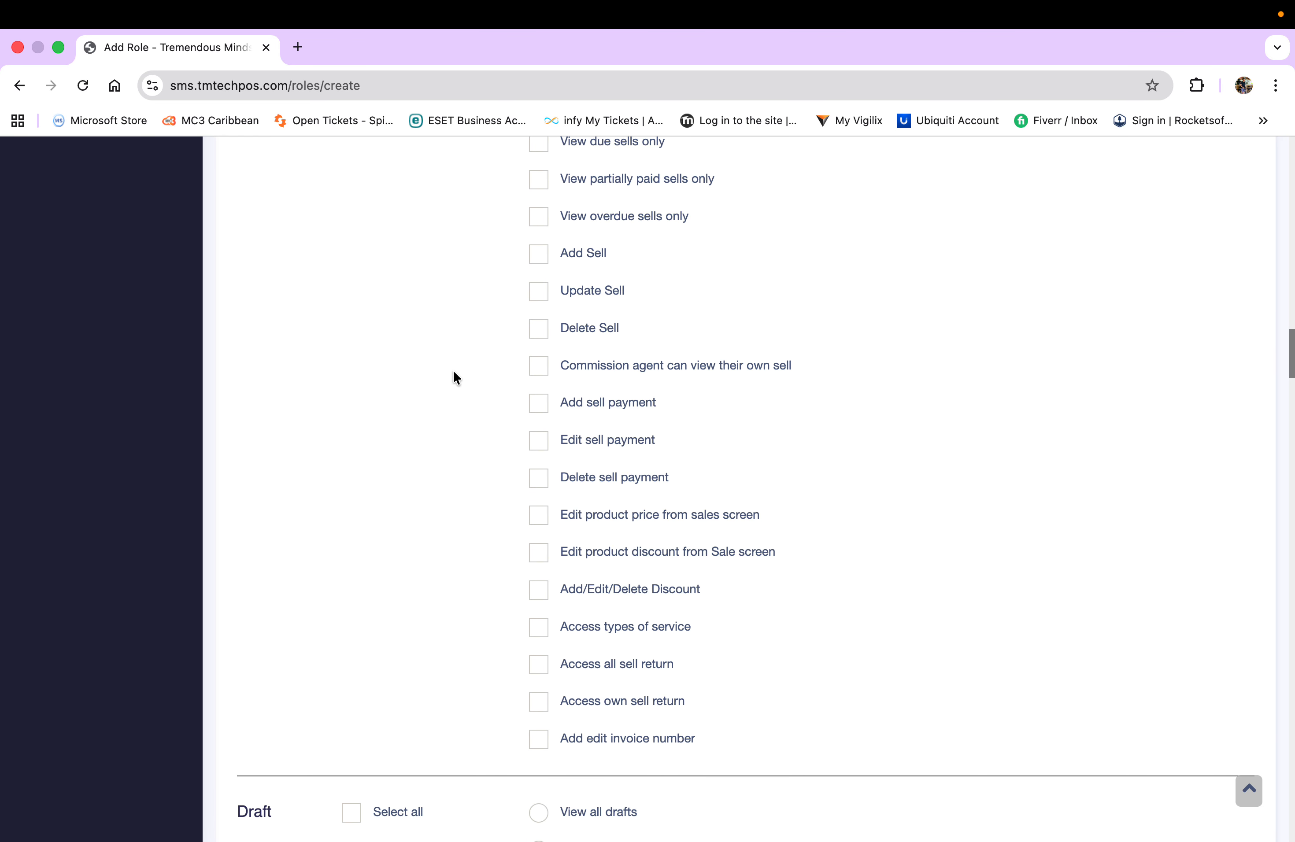
scroll(454, 377, "up", 6)
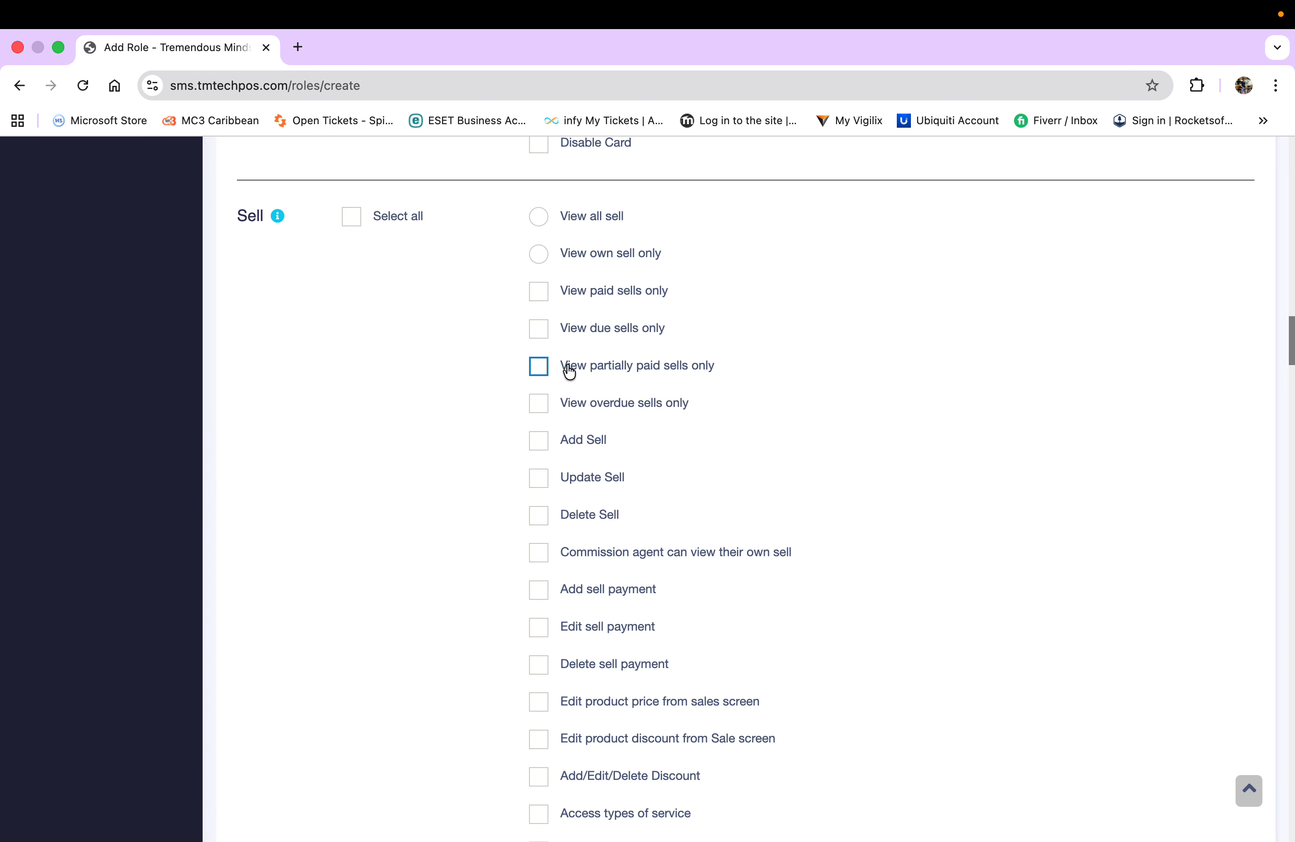
scroll(745, 372, "down", 5)
scroll(747, 374, "down", 8)
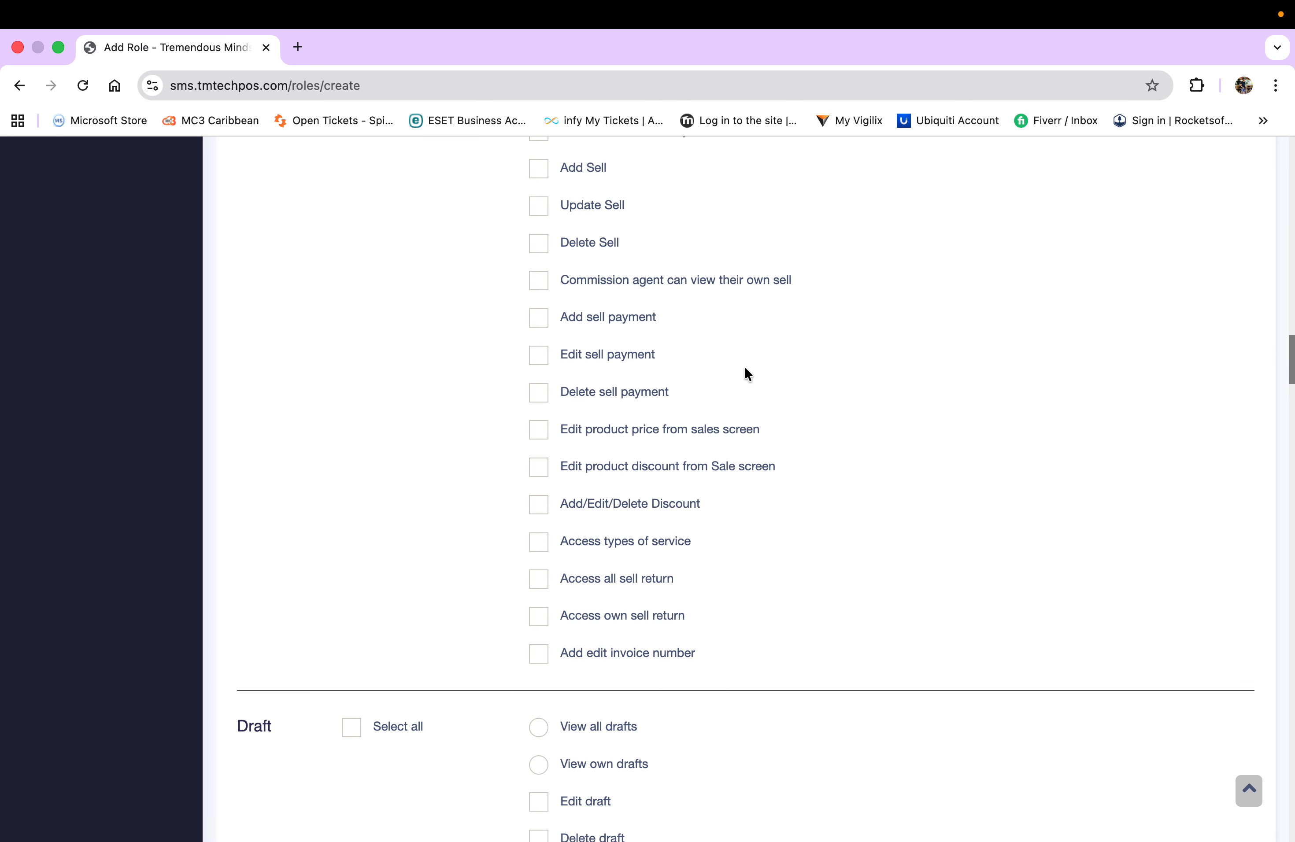
scroll(788, 514, "down", 4)
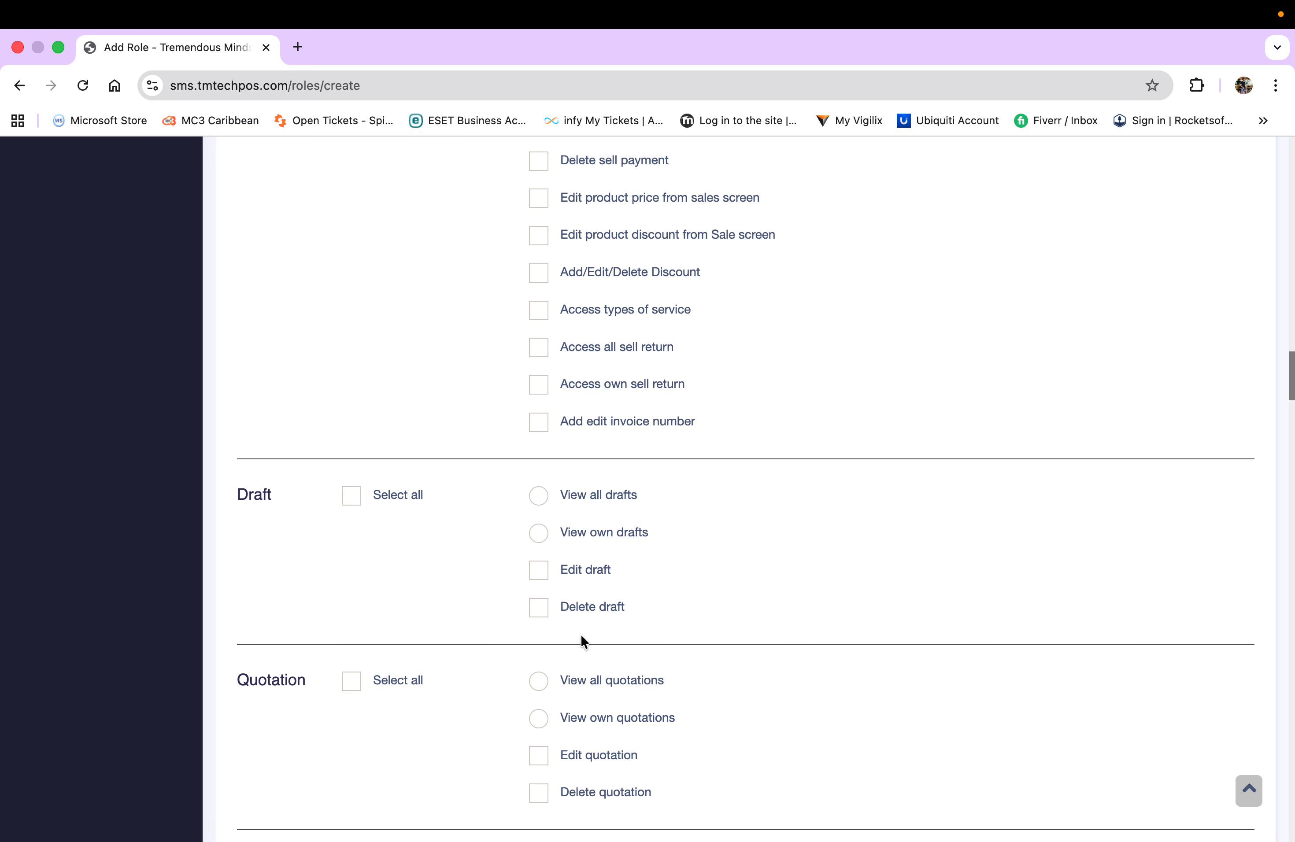
scroll(752, 581, "down", 4)
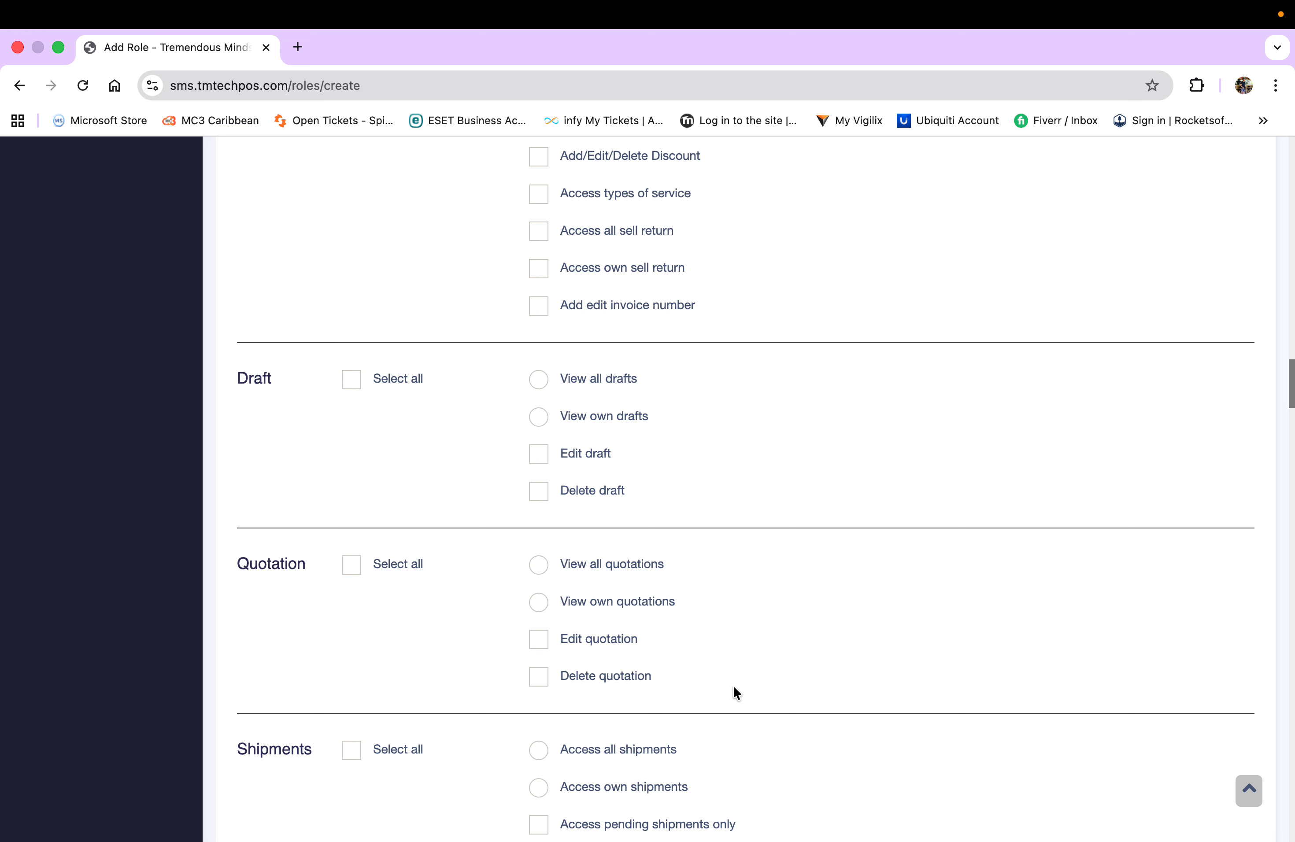
scroll(734, 693, "down", 6)
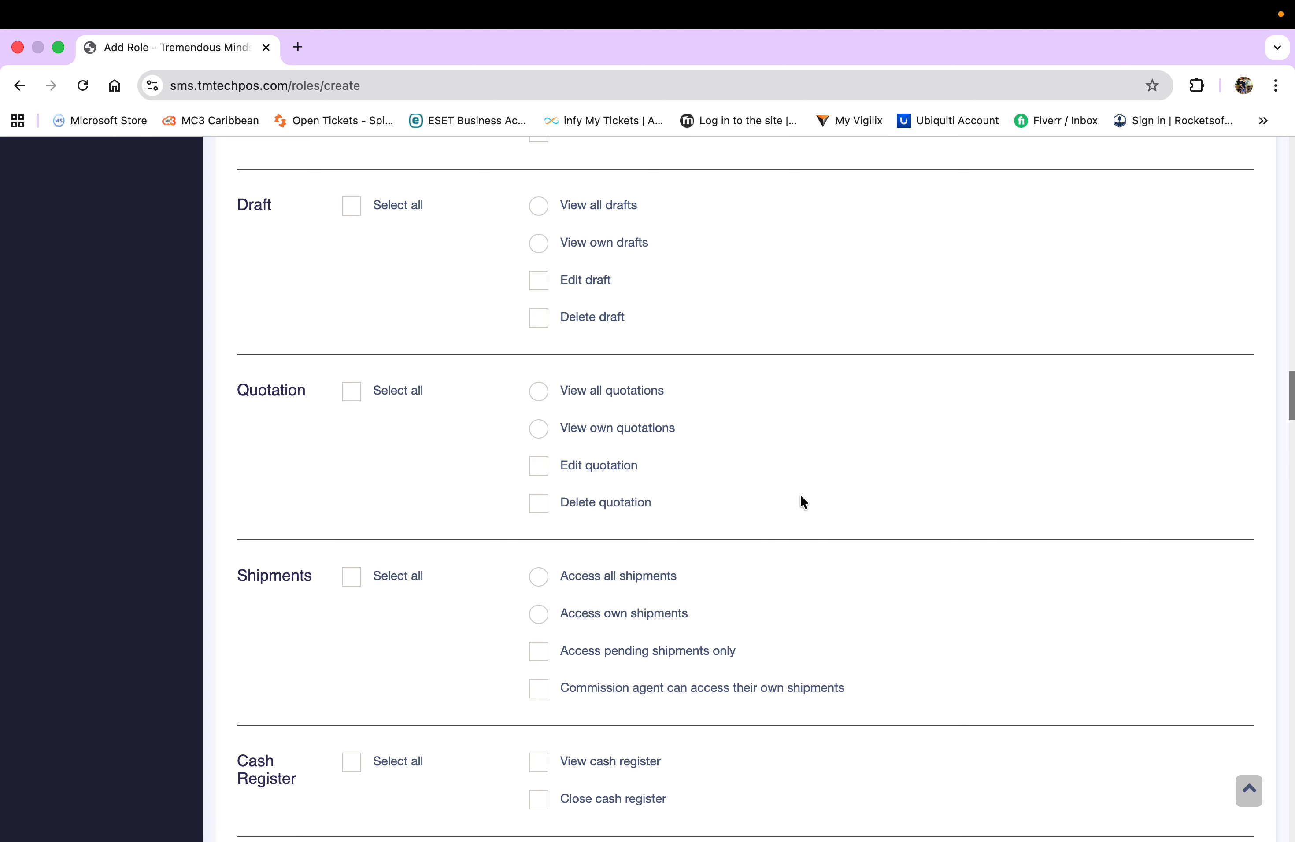
scroll(917, 641, "down", 6)
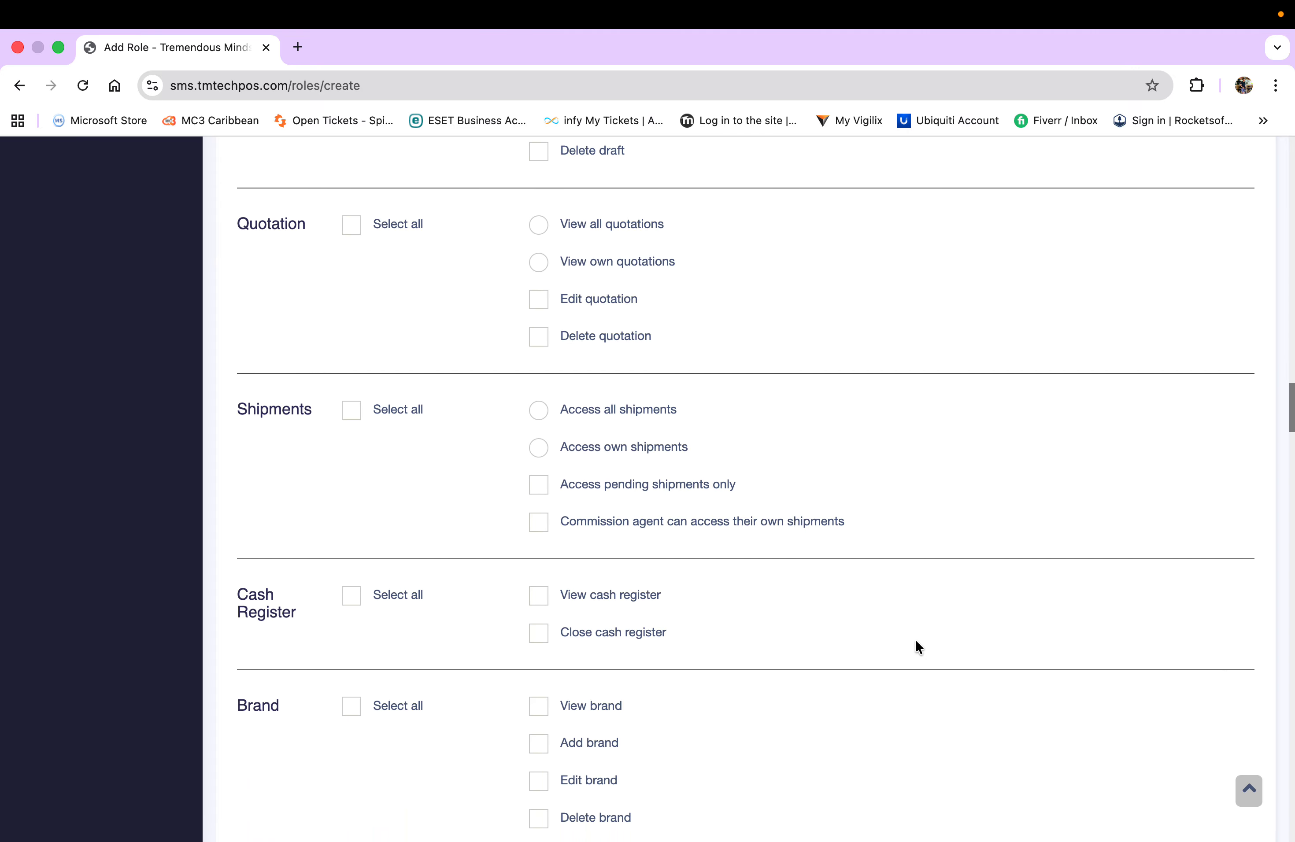
scroll(916, 639, "down", 1)
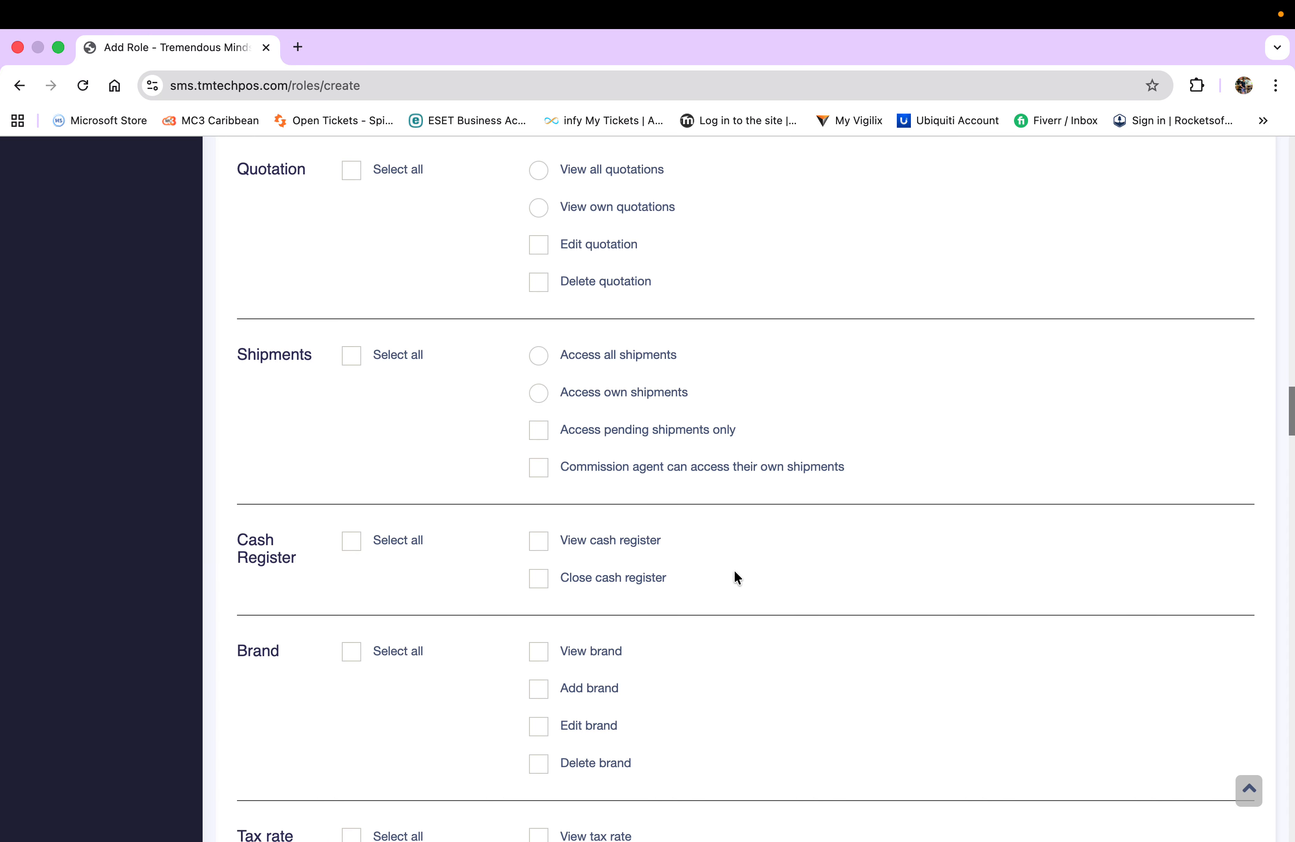
scroll(791, 573, "down", 3)
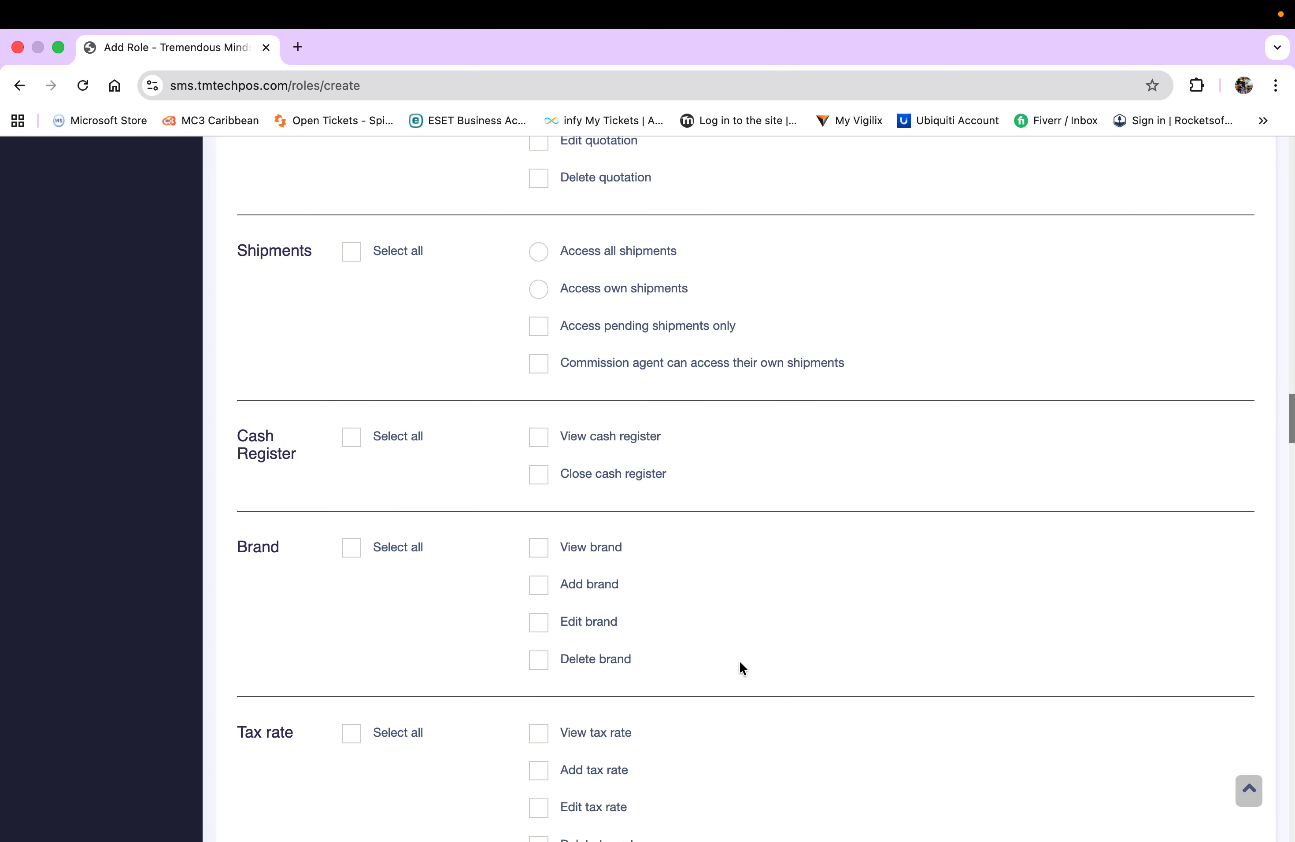
- Grant all four Brand permissions, and only view and add tax rate permissions
left_click(353, 553)
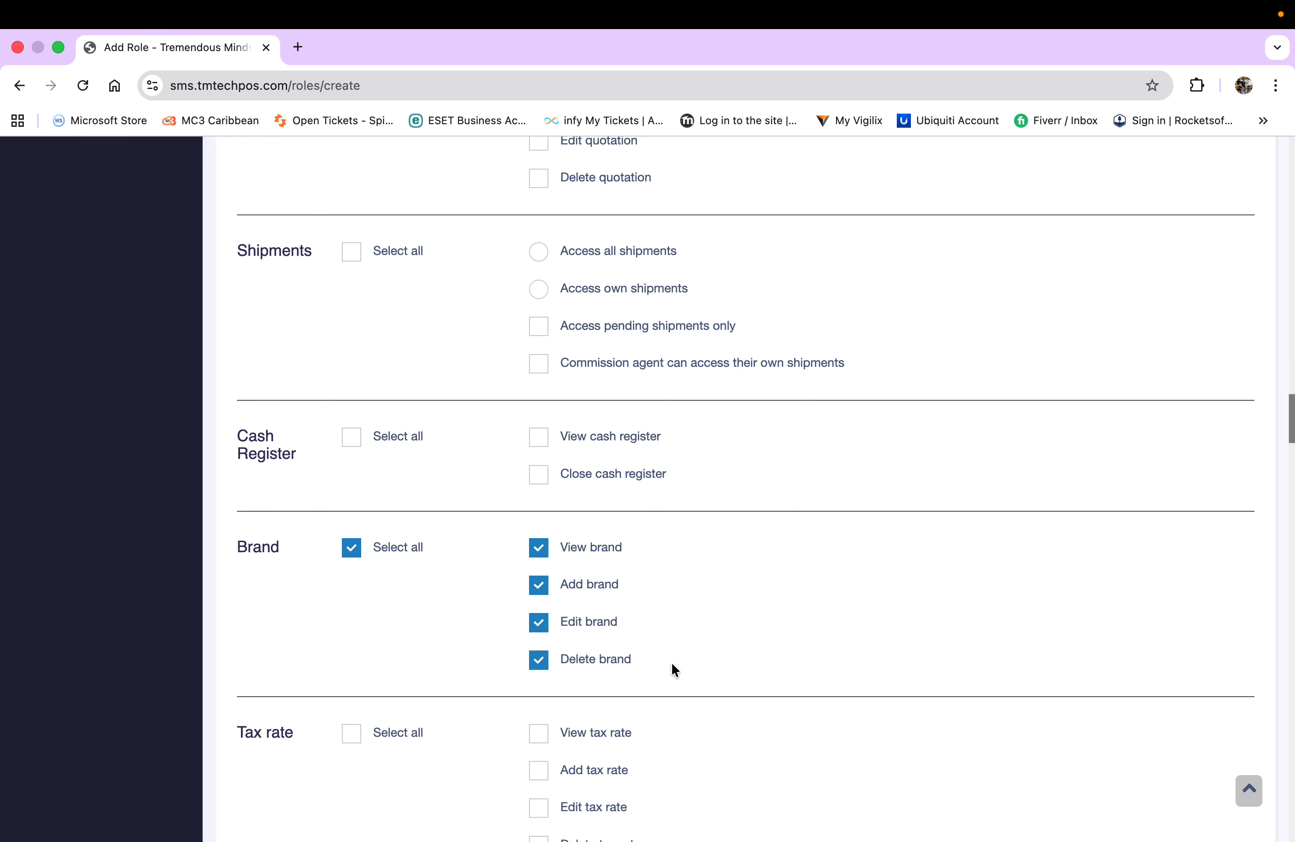
scroll(675, 670, "down", 3)
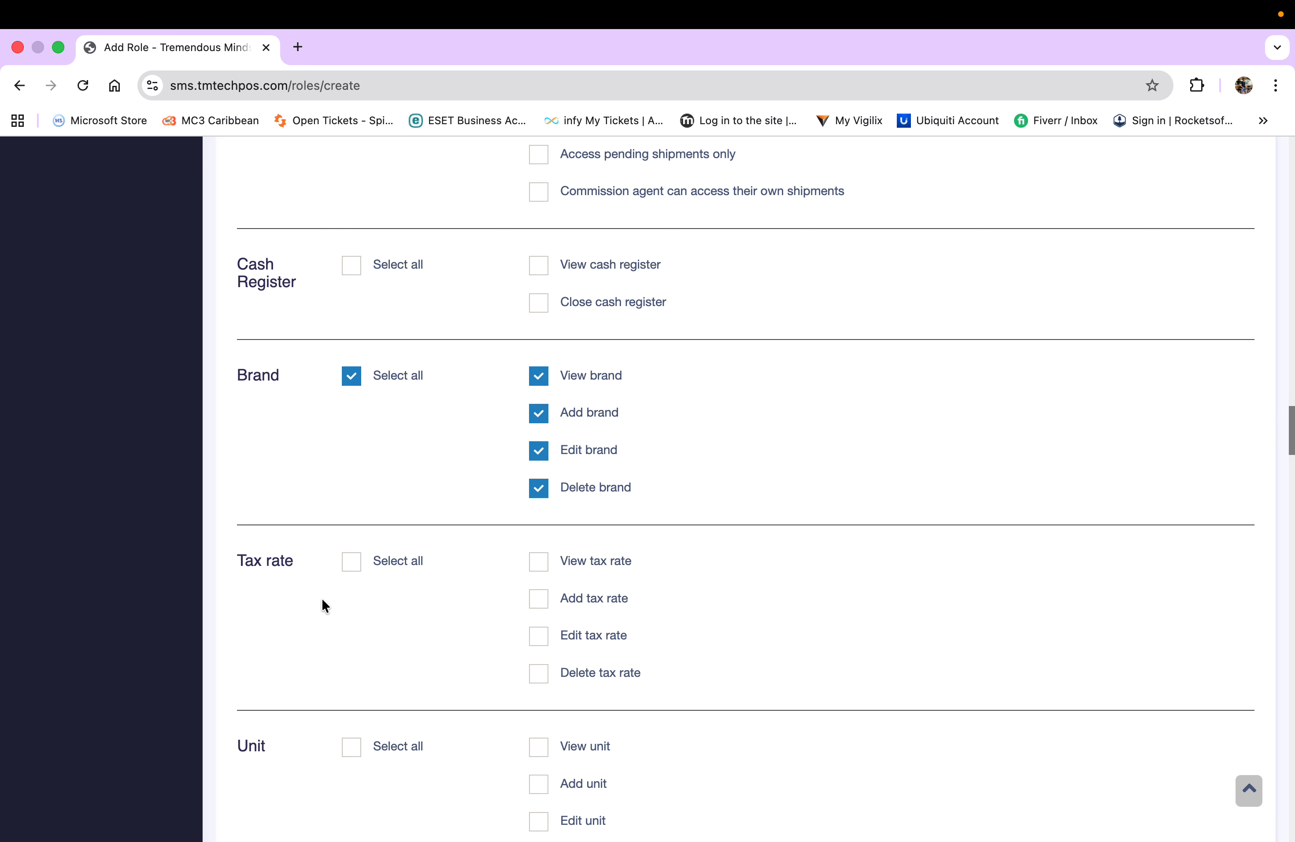
left_click(352, 564)
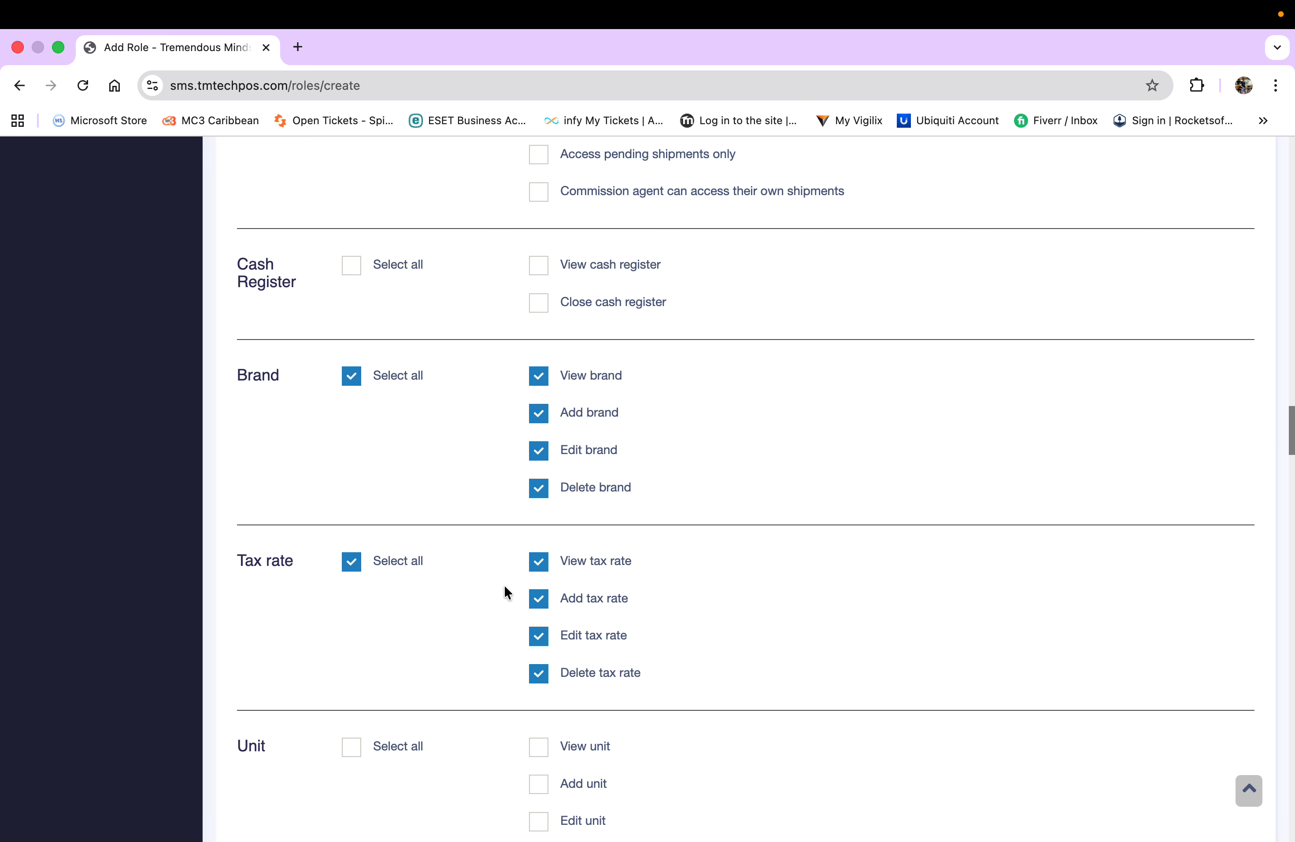
left_click(540, 639)
left_click(541, 675)
scroll(682, 645, "down", 4)
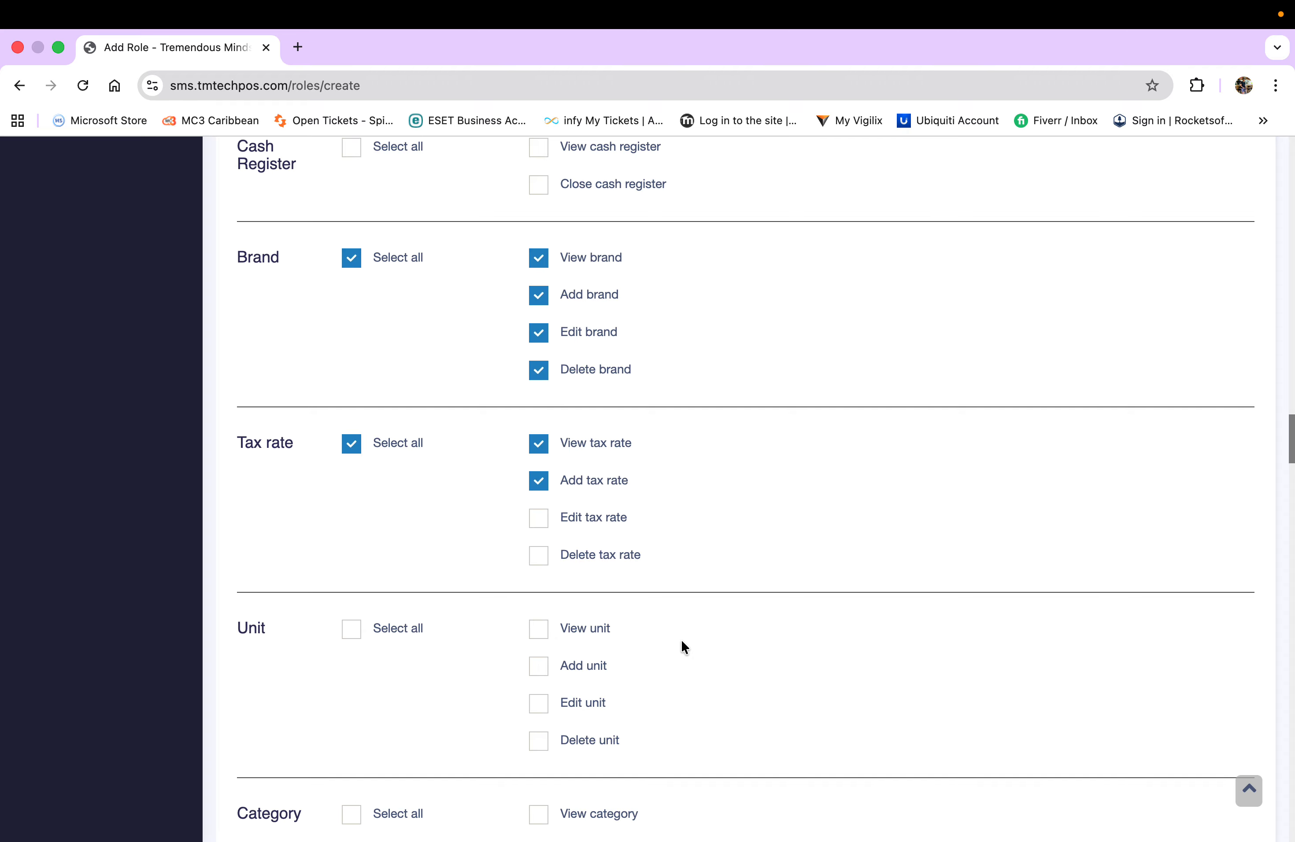
scroll(681, 641, "down", 1)
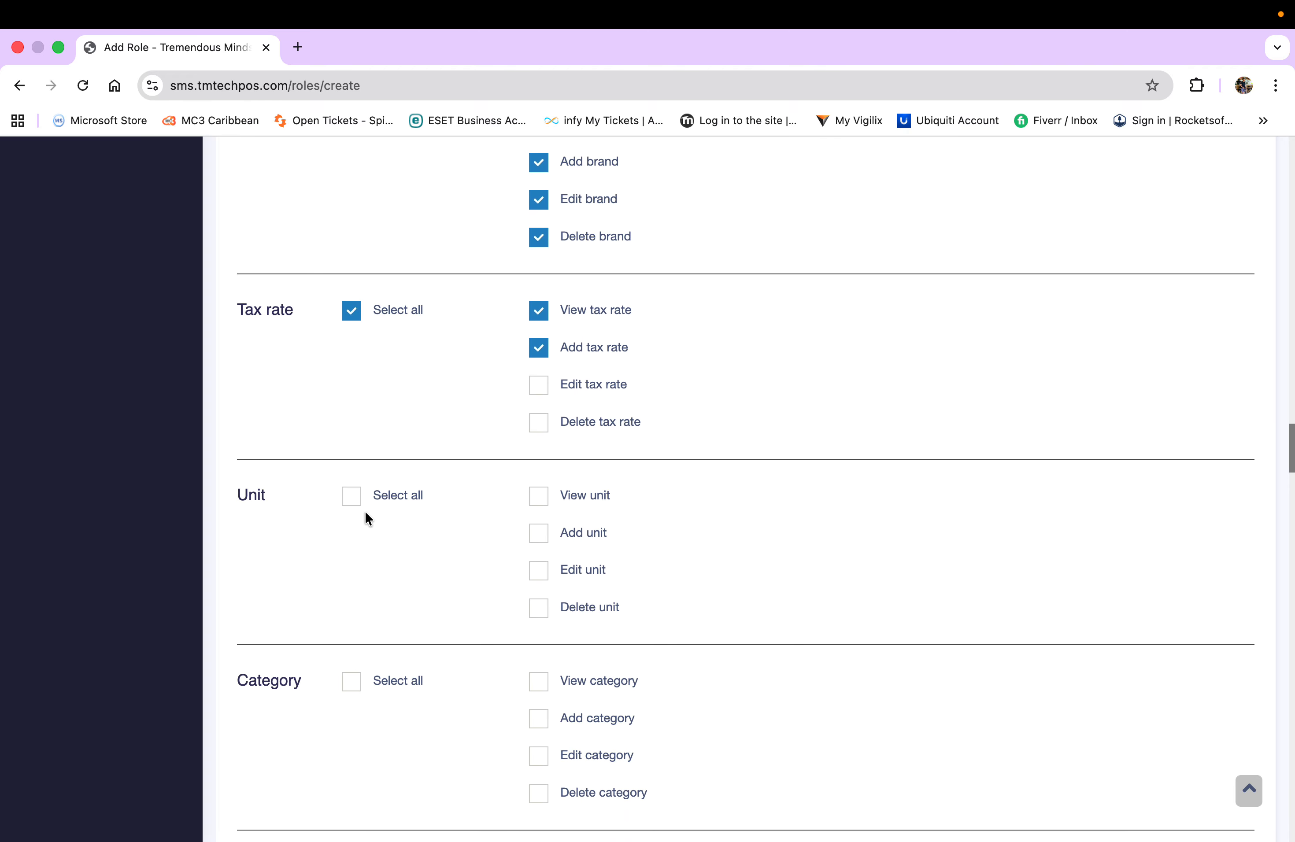
- Grant view and add unit and category permissions, leaving edit and delete unticked for both
left_click(353, 502)
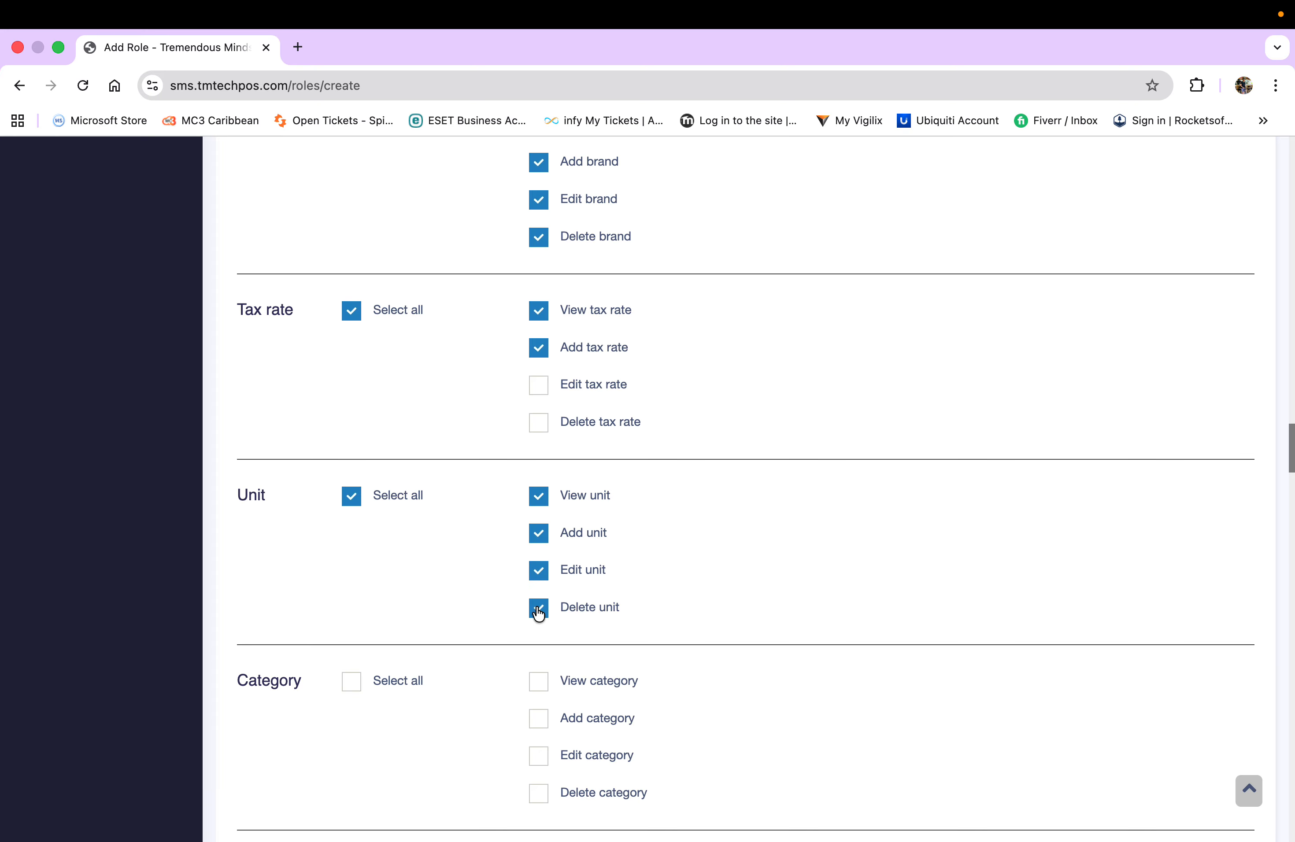
scroll(446, 589, "down", 3)
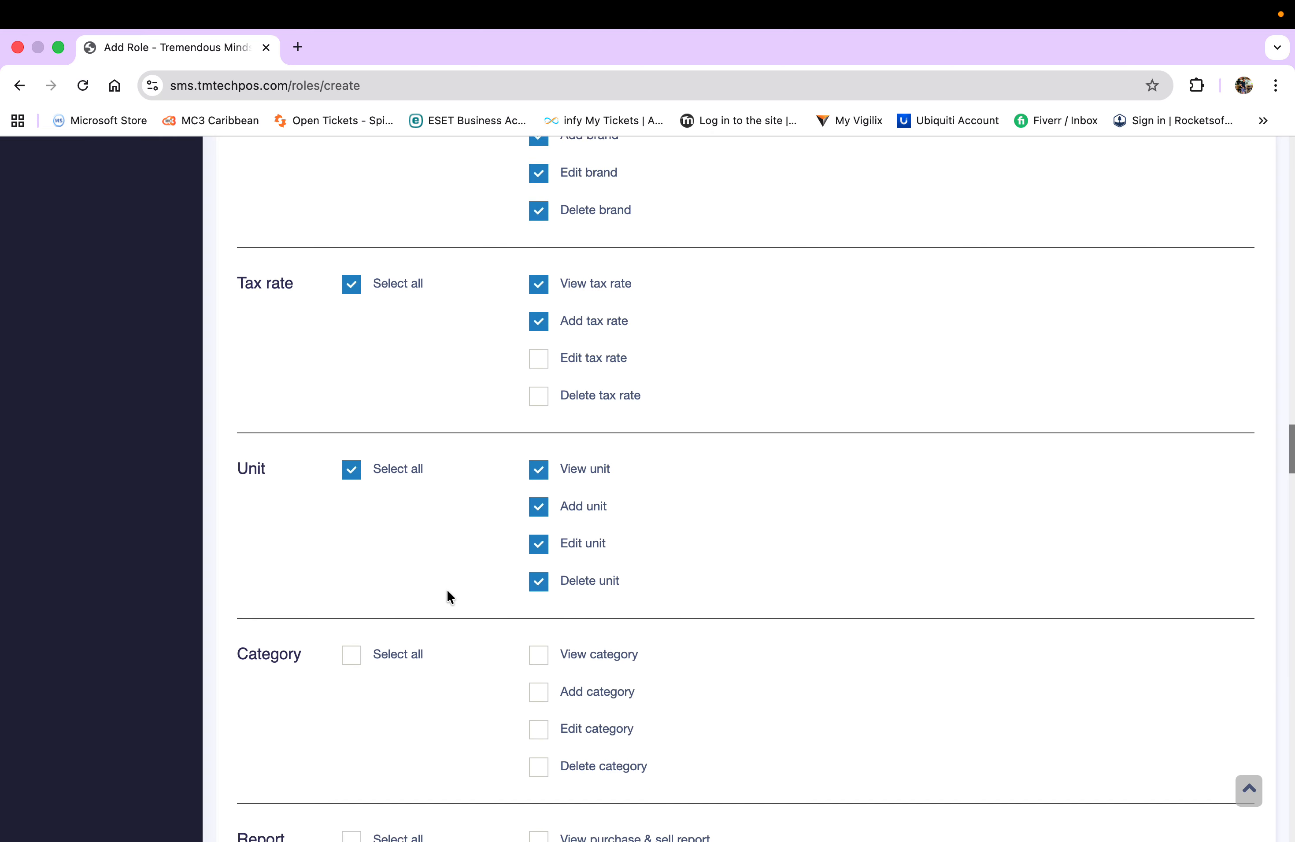
left_click(539, 492)
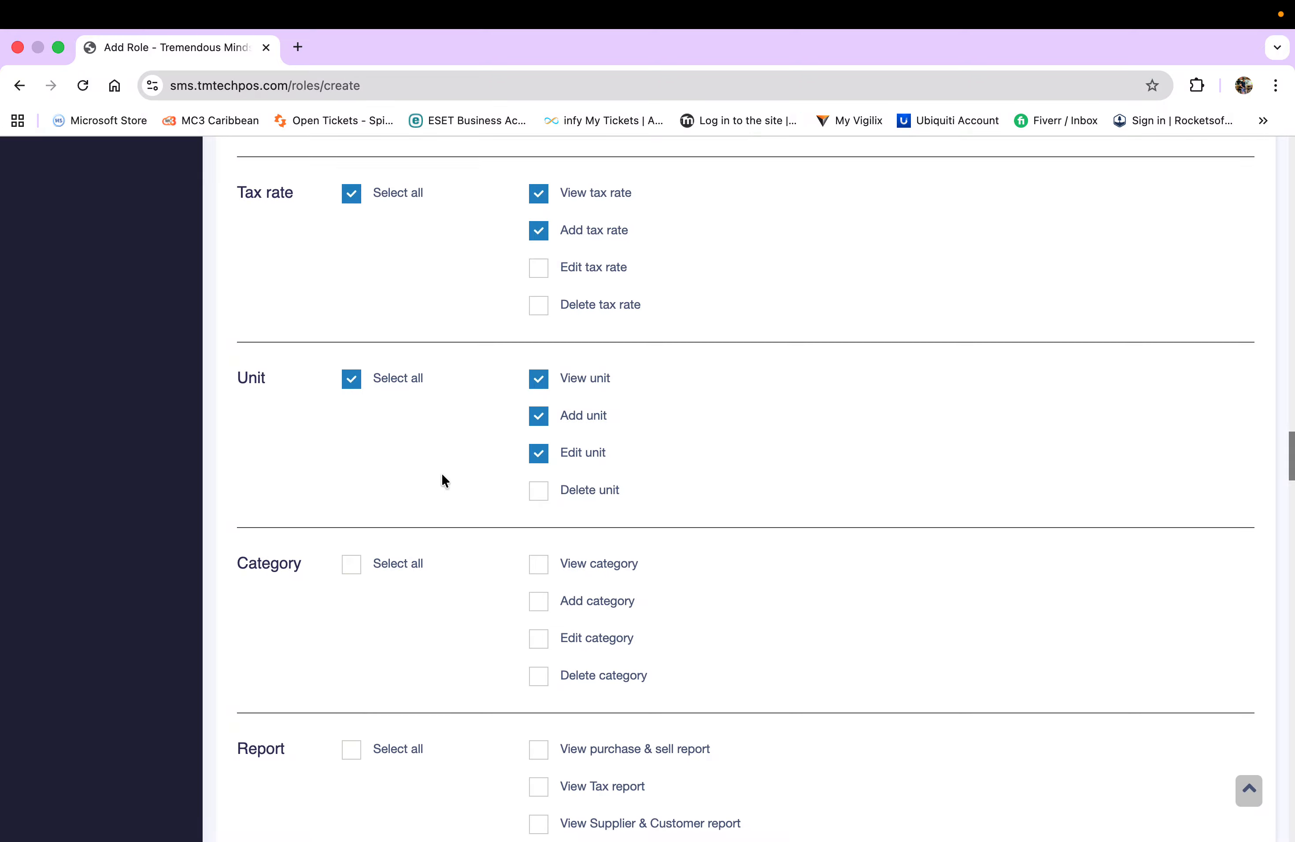
scroll(433, 476, "down", 2)
left_click(354, 492)
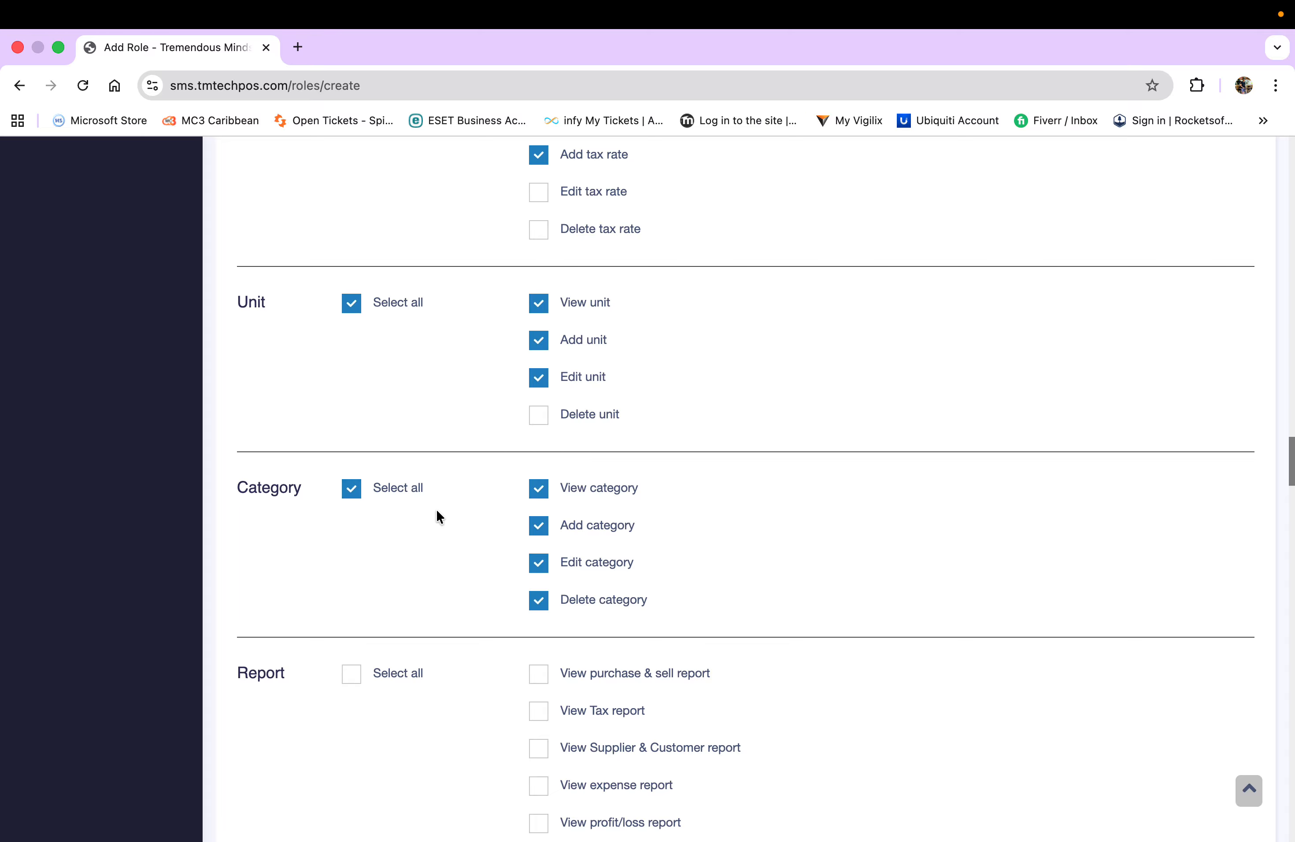
left_click(537, 605)
left_click(538, 378)
left_click(539, 564)
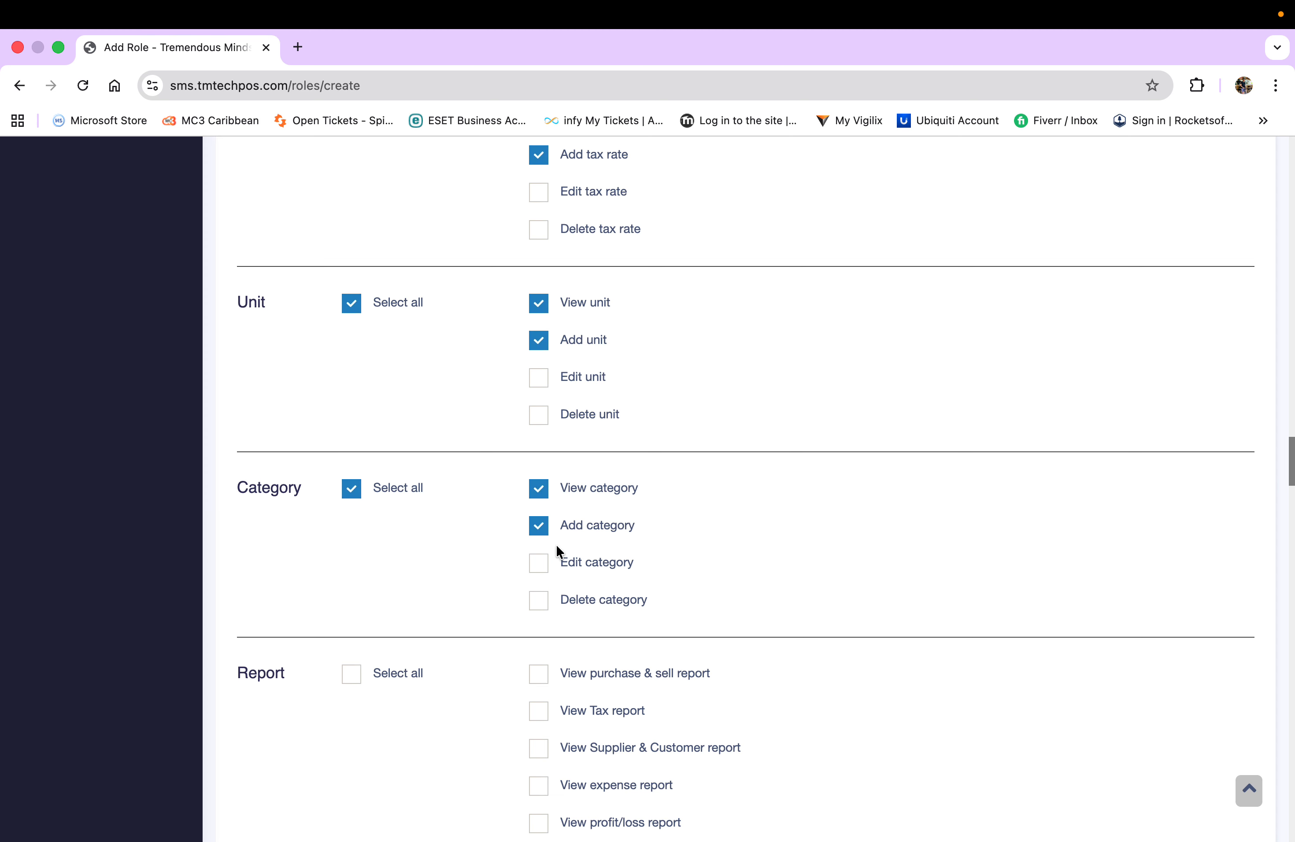
- Tick the purchase & sell, stock/adjustment/expiry, trending product and product stock value report permissions
scroll(457, 569, "down", 5)
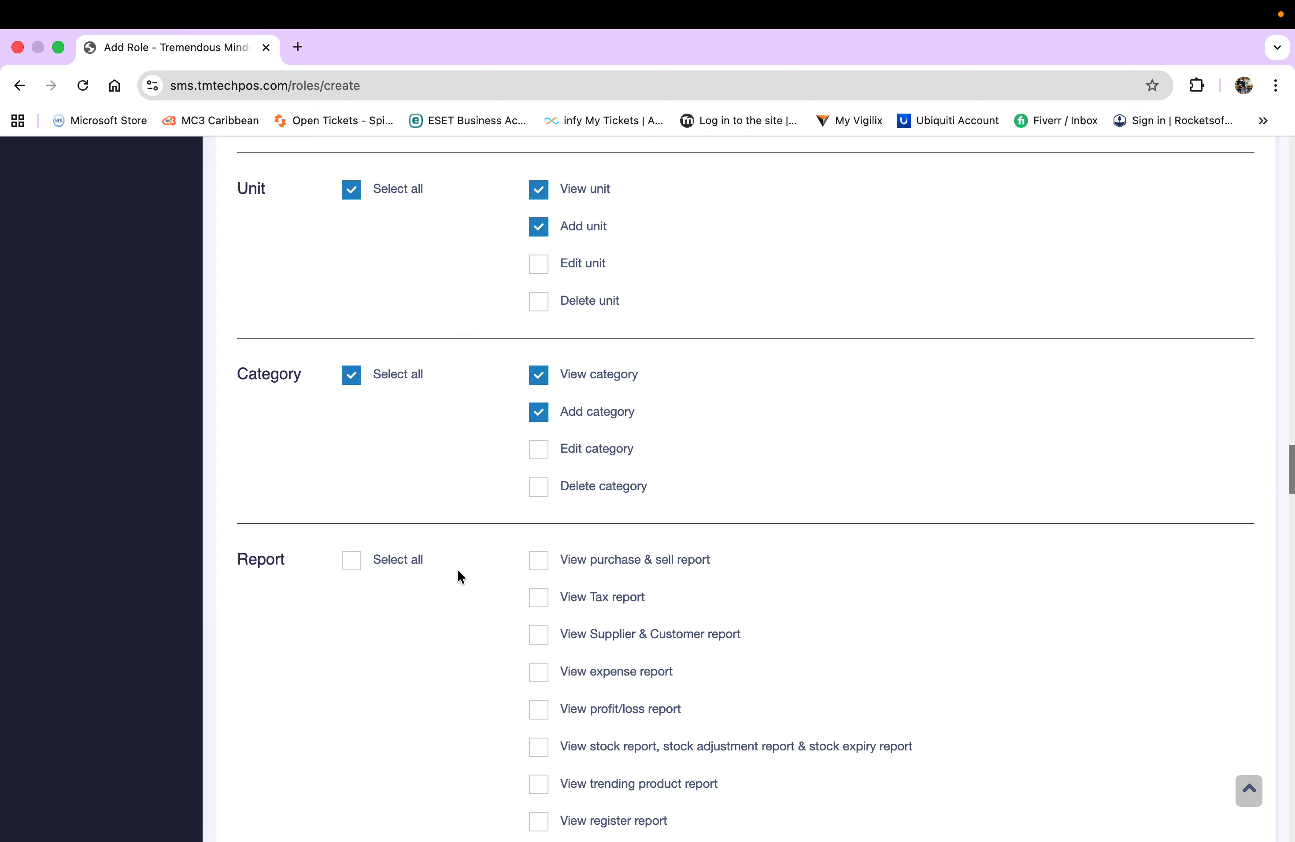
scroll(458, 568, "down", 3)
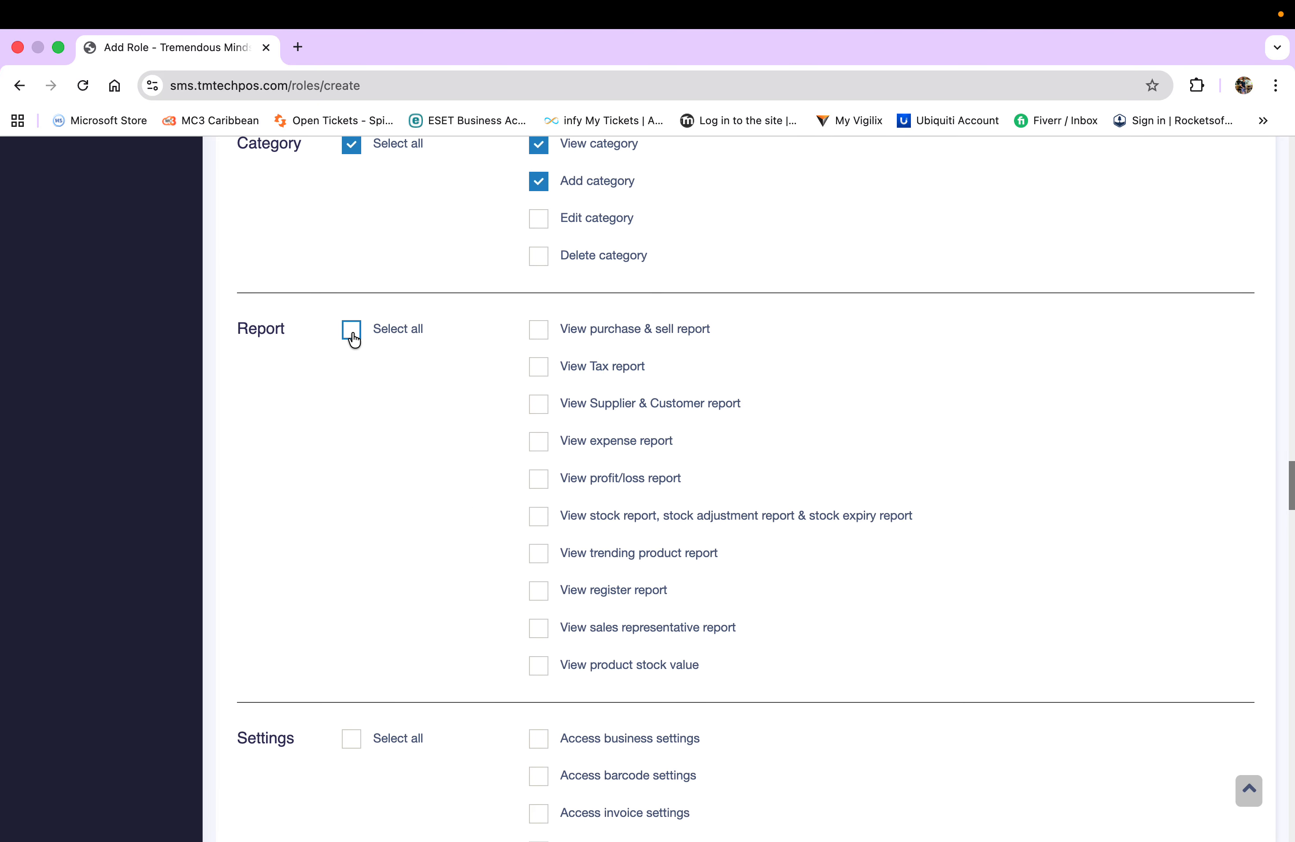
left_click(537, 333)
left_click(540, 673)
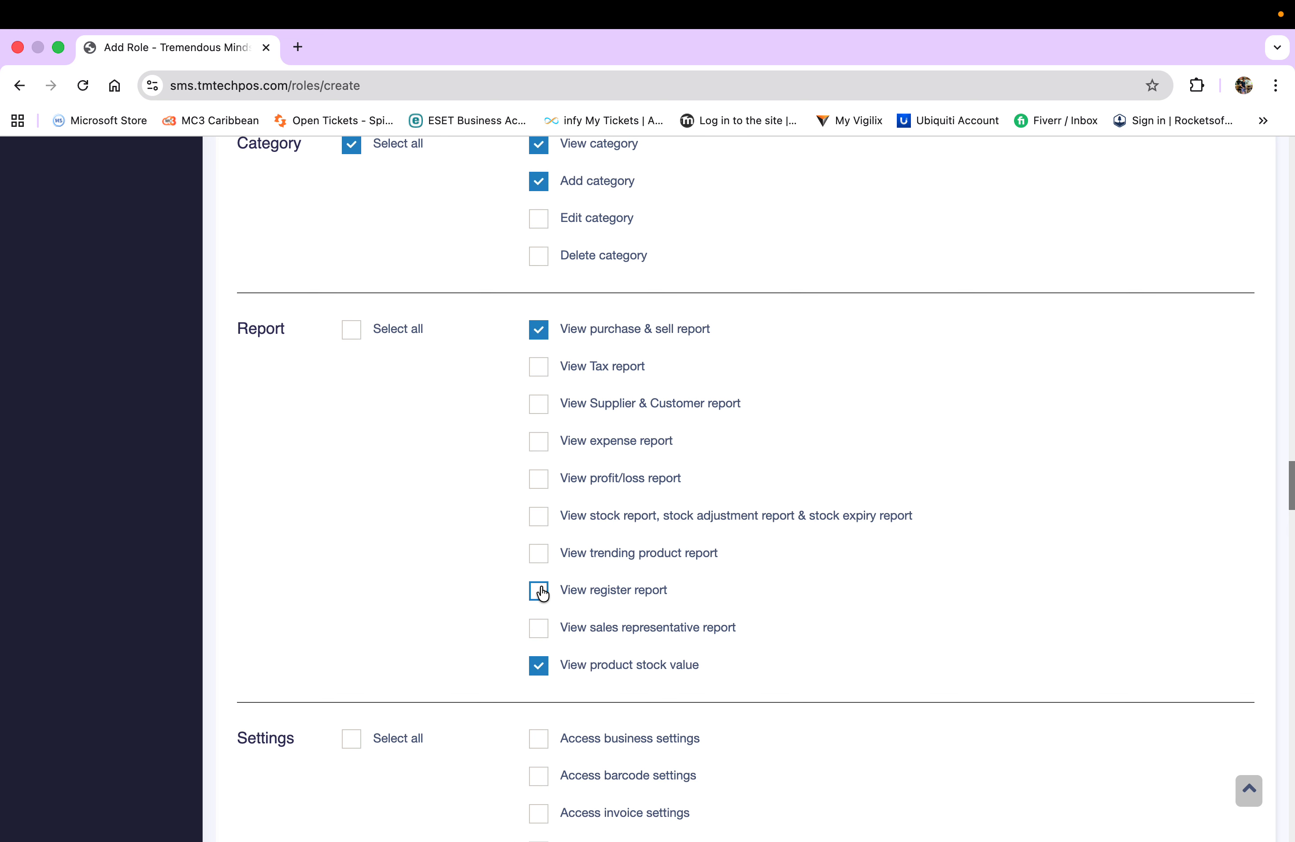
left_click(539, 554)
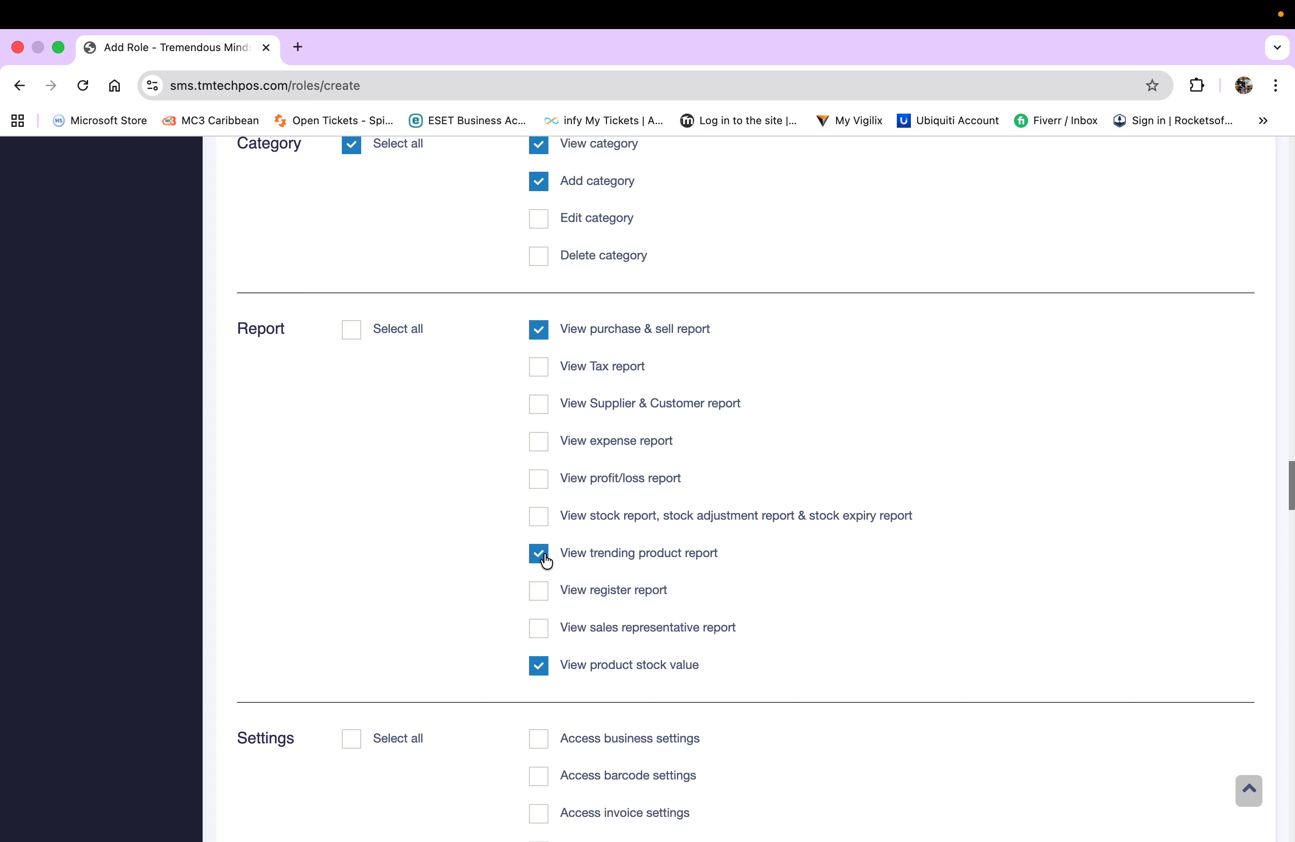
left_click(541, 518)
scroll(463, 441, "down", 5)
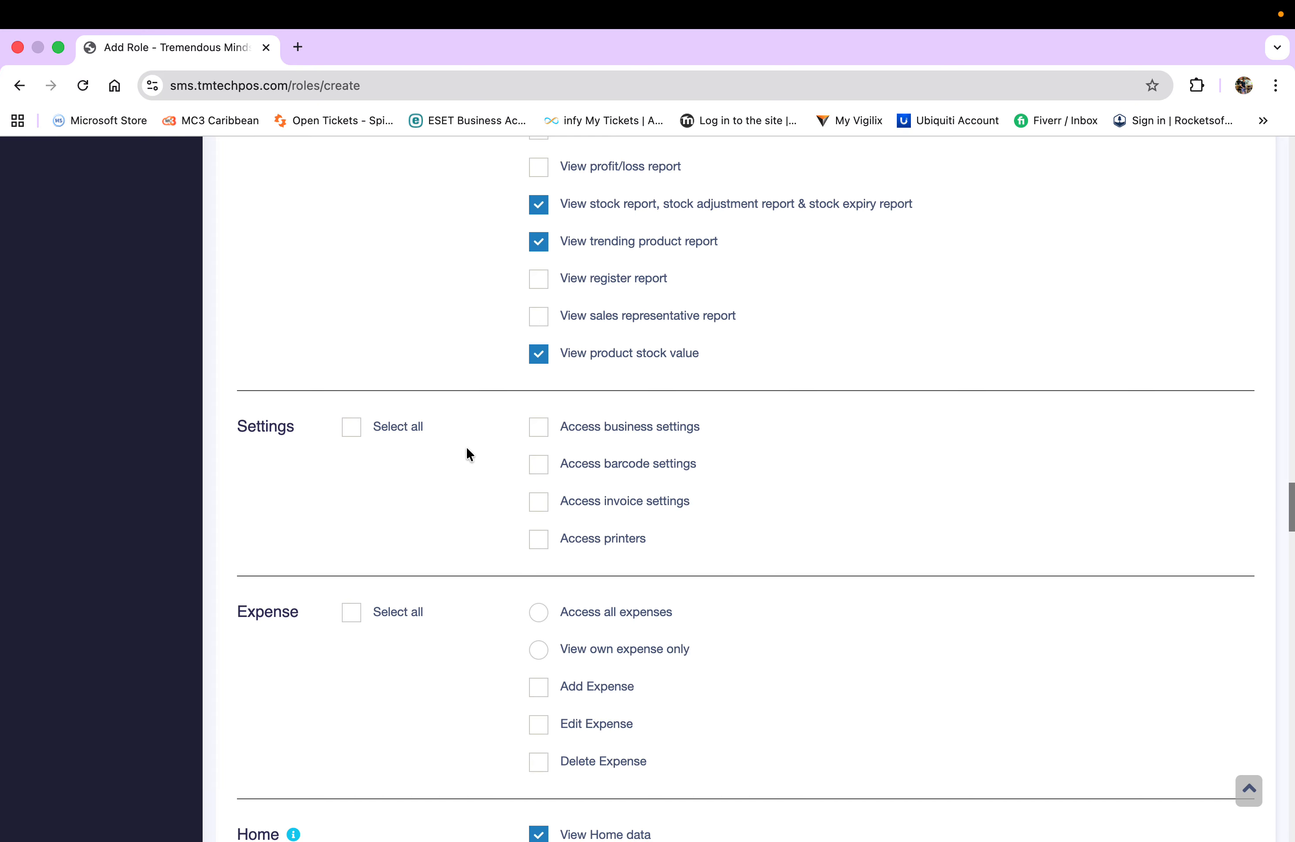
scroll(467, 453, "down", 2)
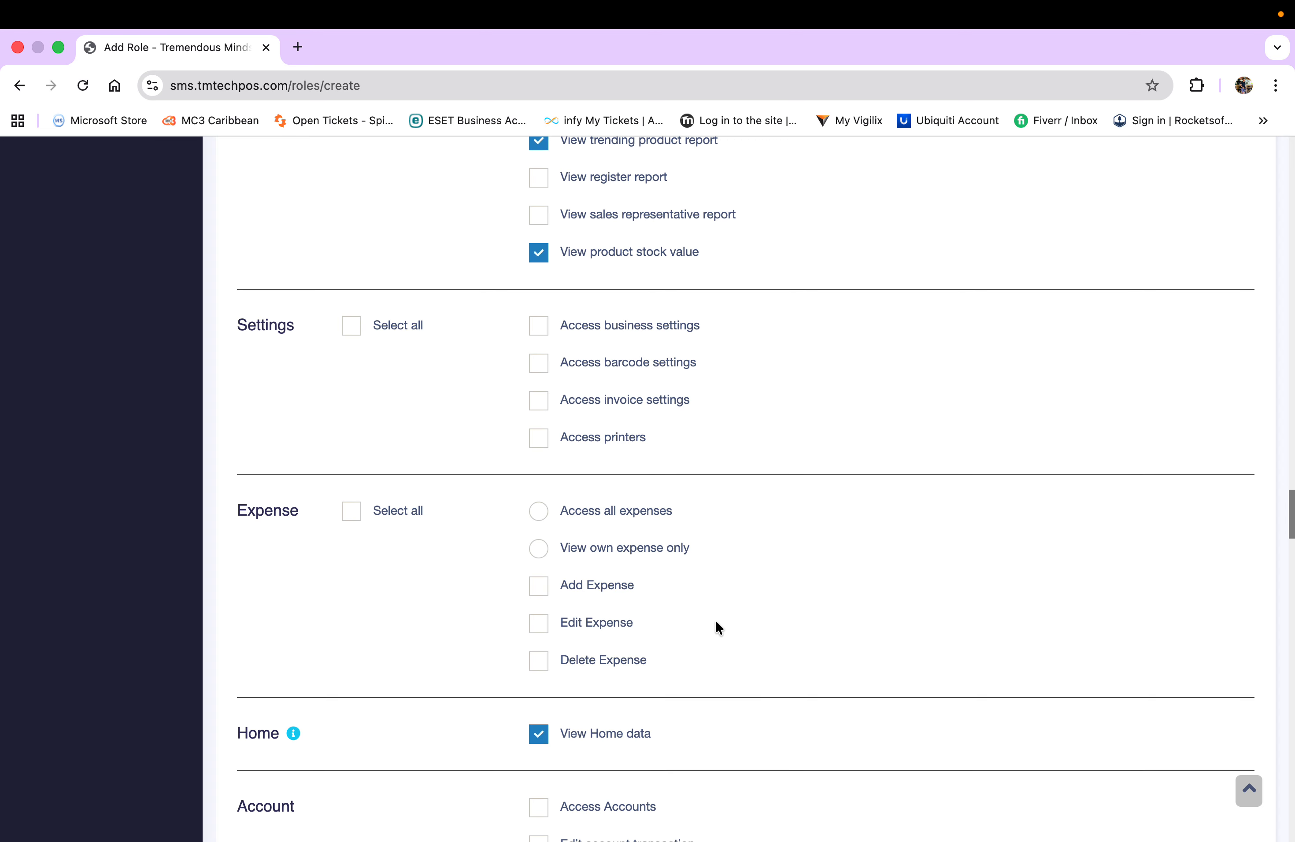
scroll(442, 553, "down", 3)
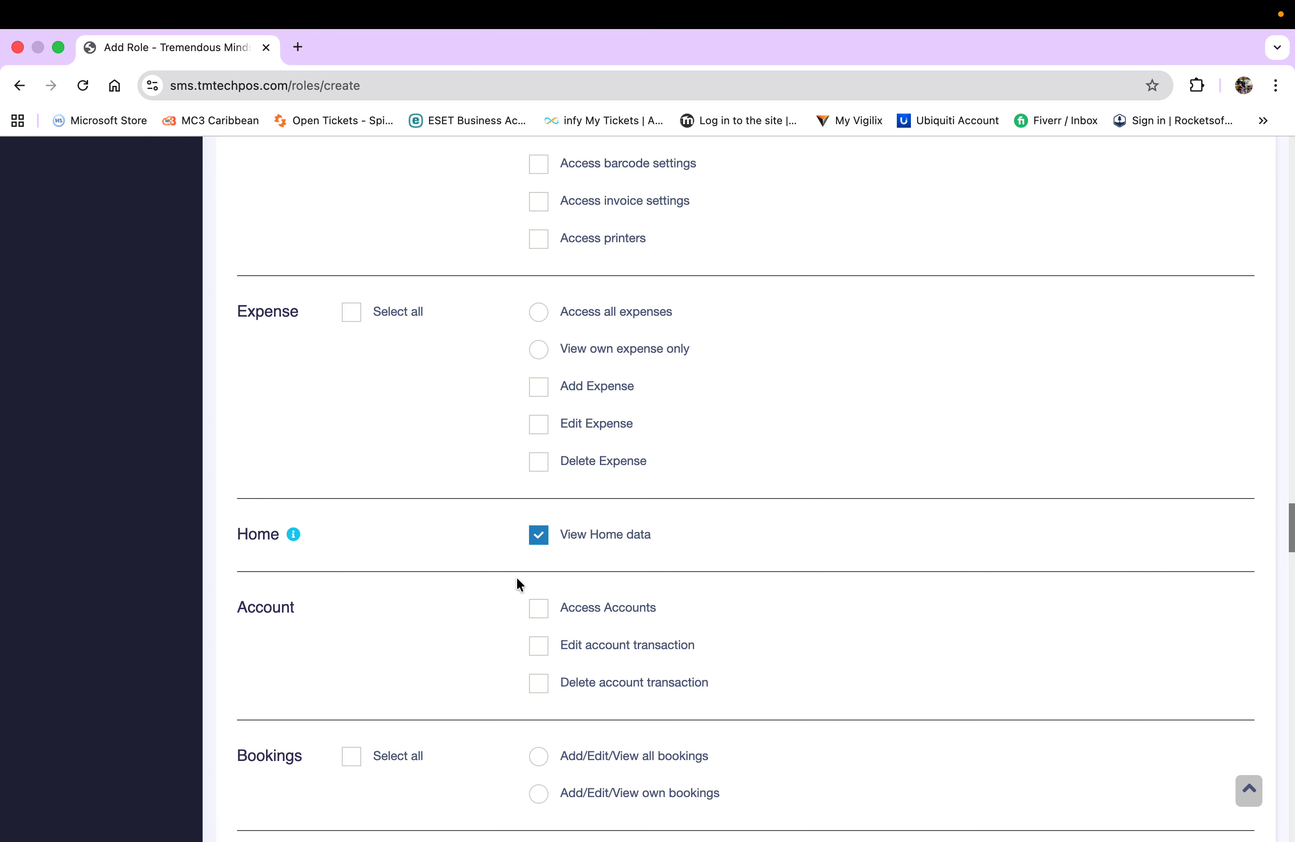
scroll(410, 588, "down", 2)
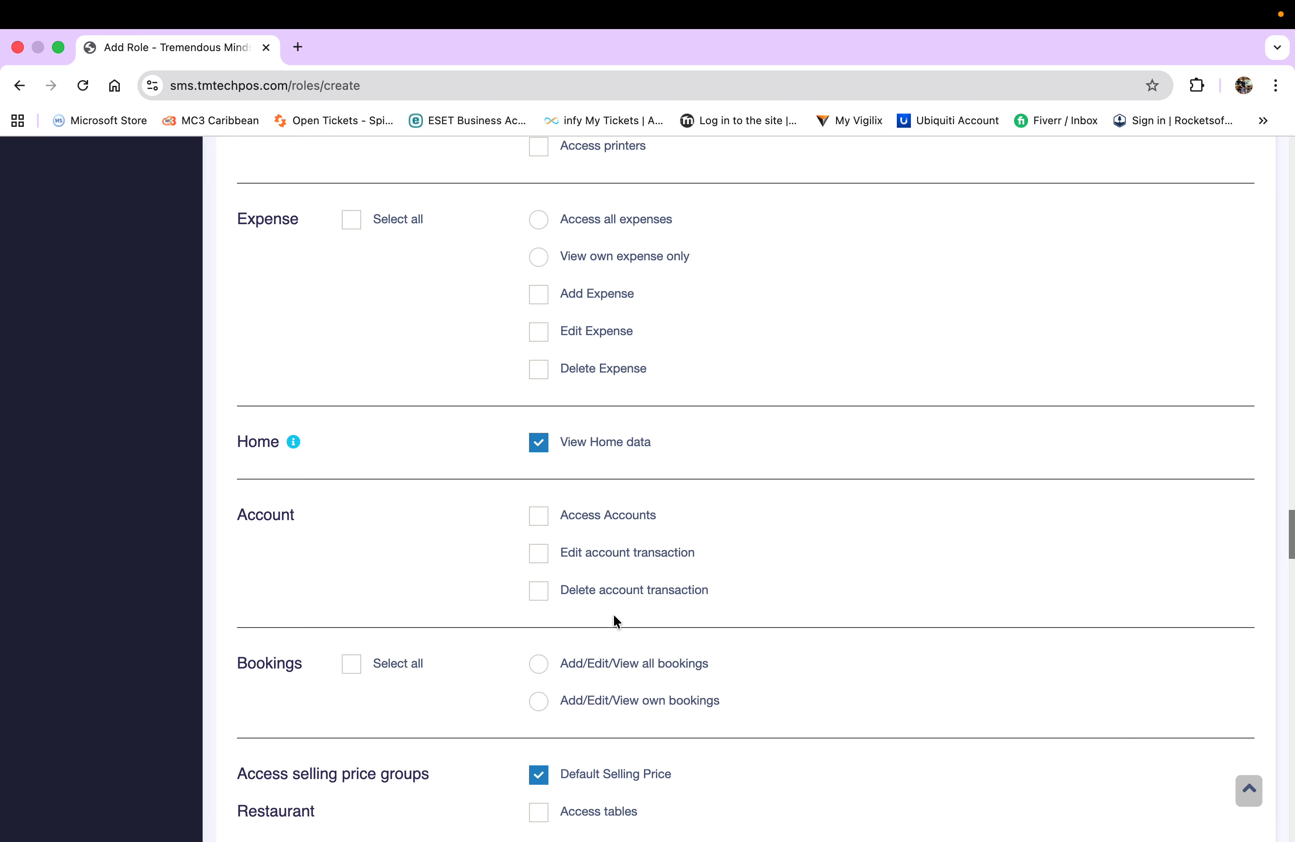
scroll(474, 602, "down", 2)
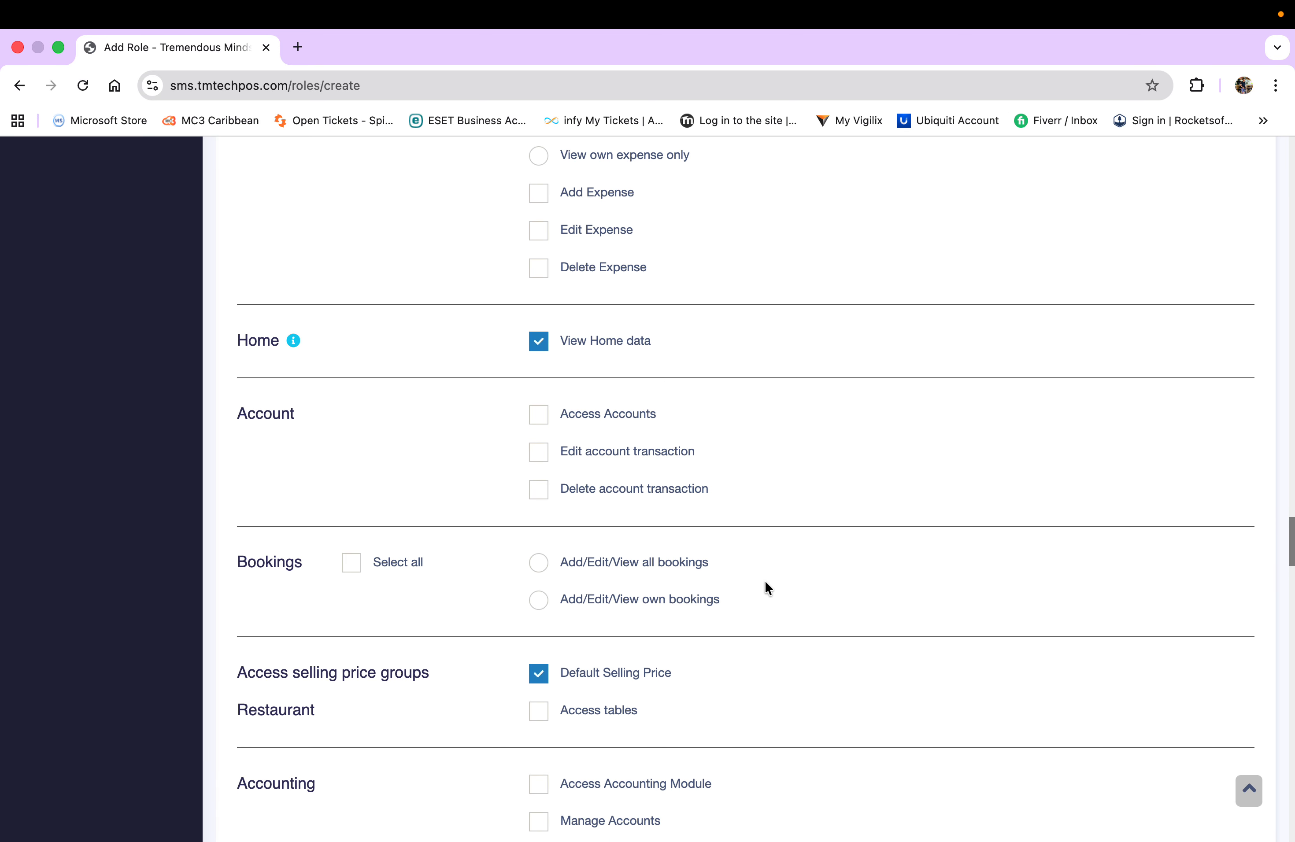
scroll(766, 587, "down", 2)
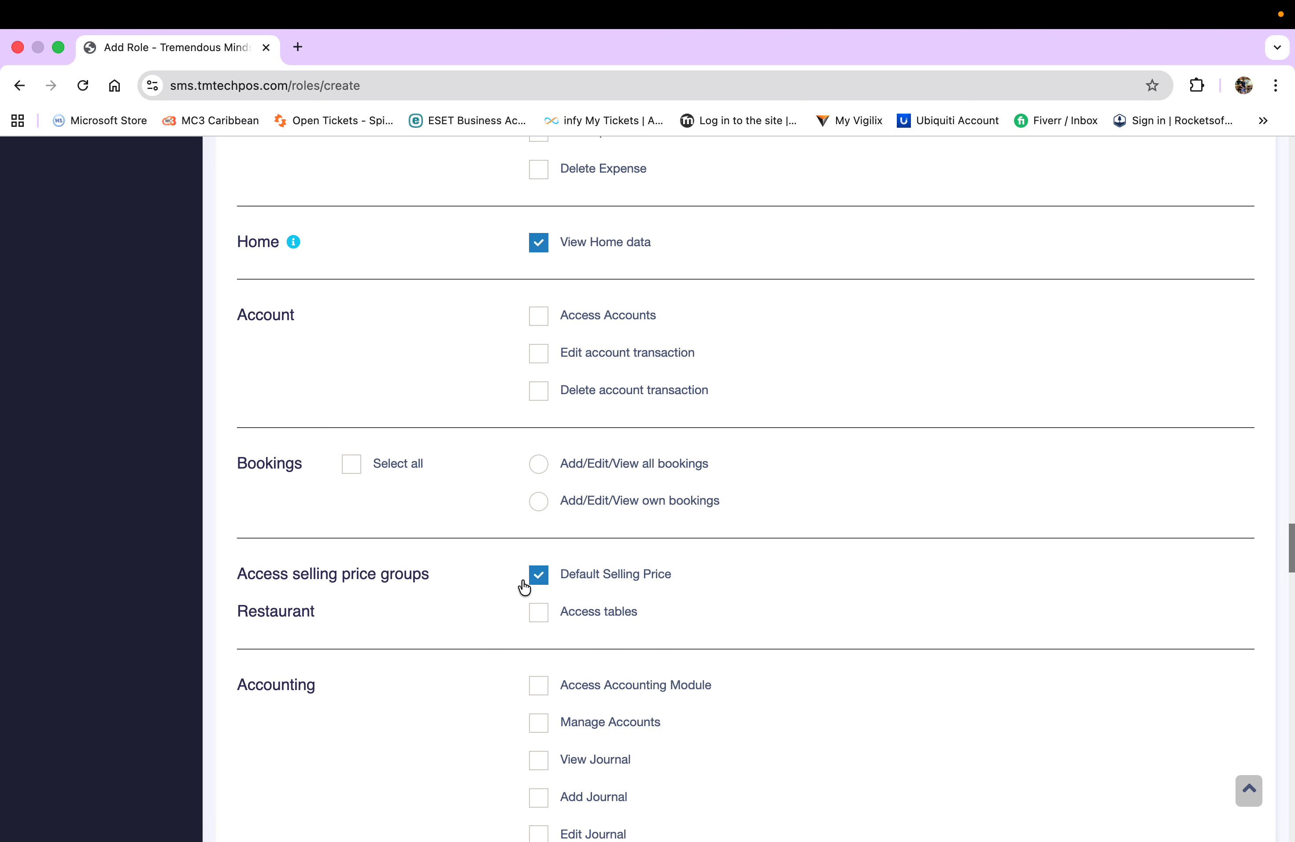
left_click(538, 575)
scroll(503, 596, "down", 3)
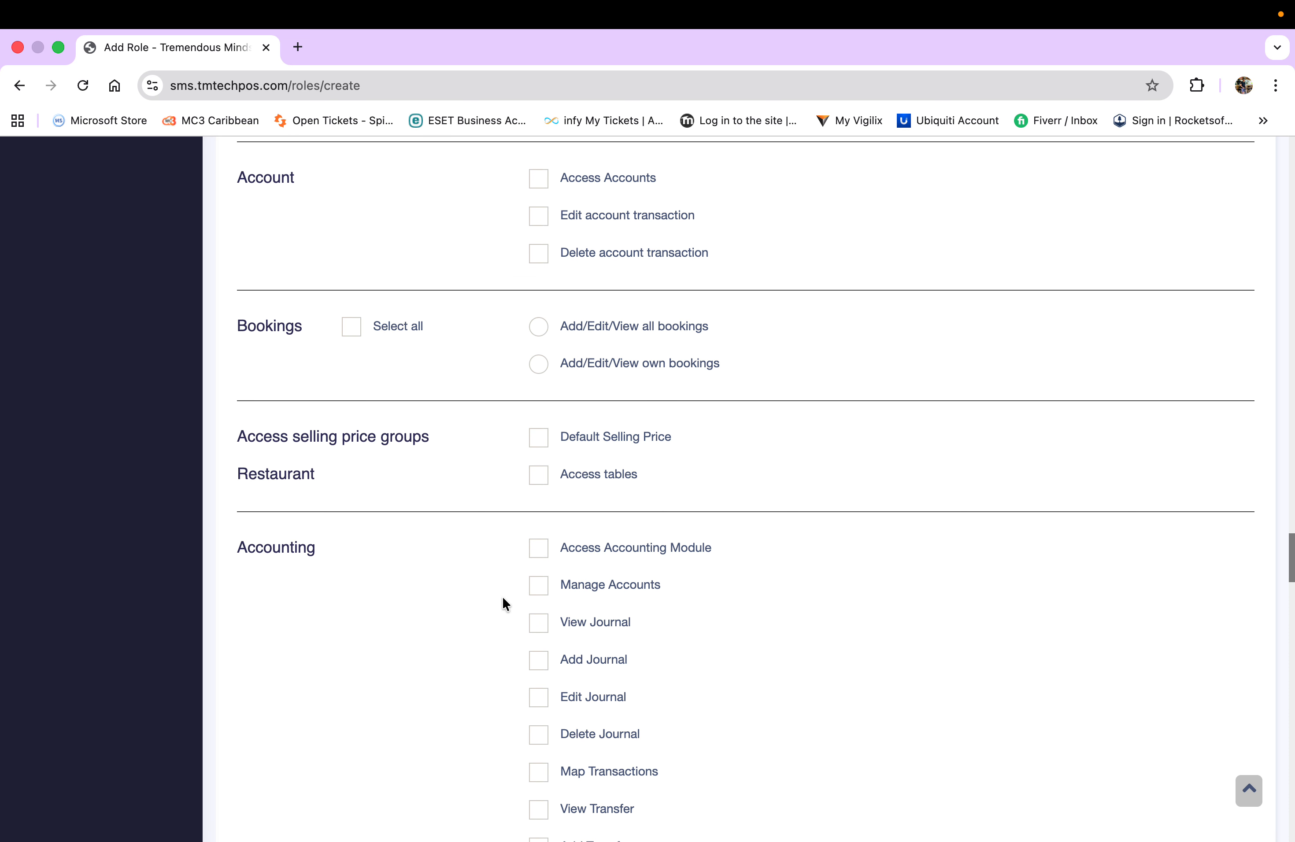
scroll(503, 599, "down", 5)
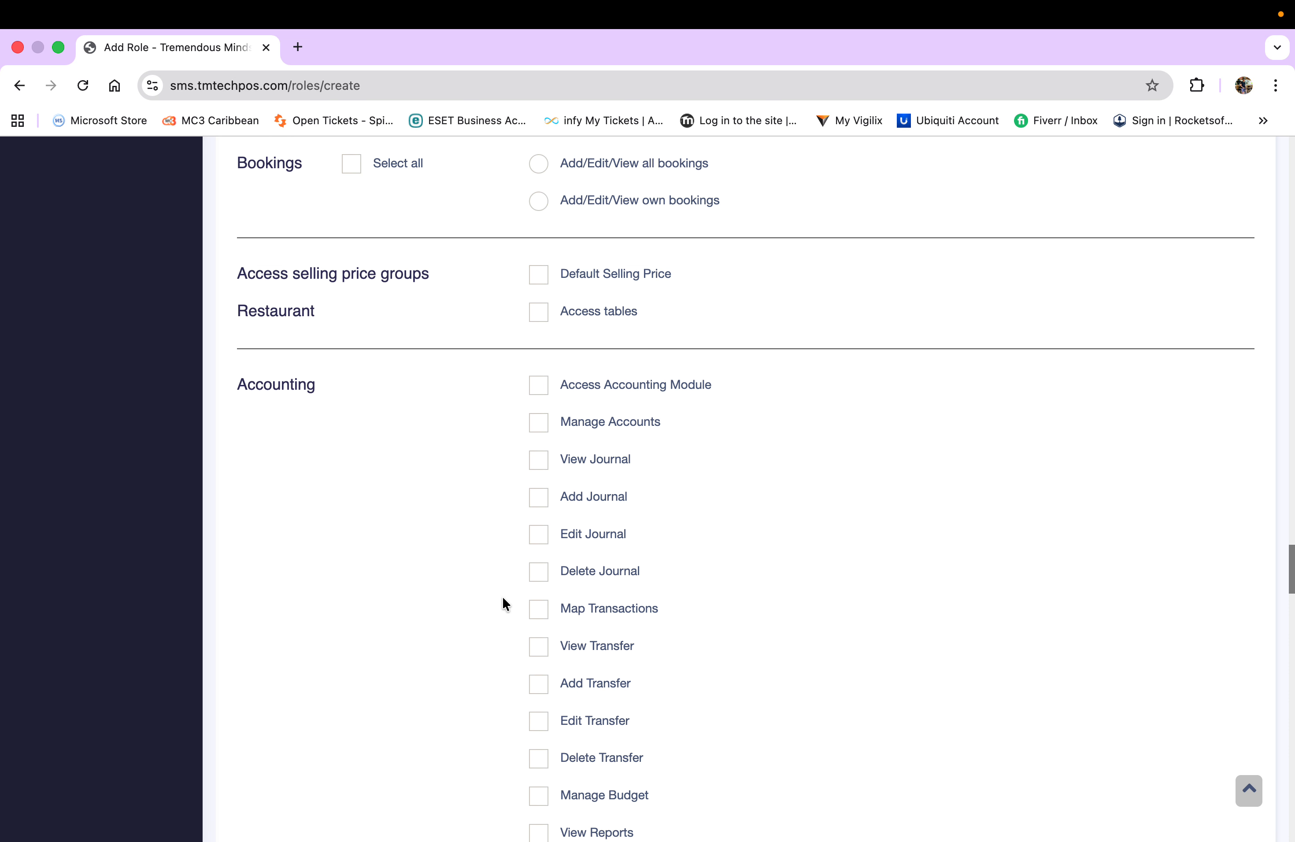
scroll(502, 602, "down", 1)
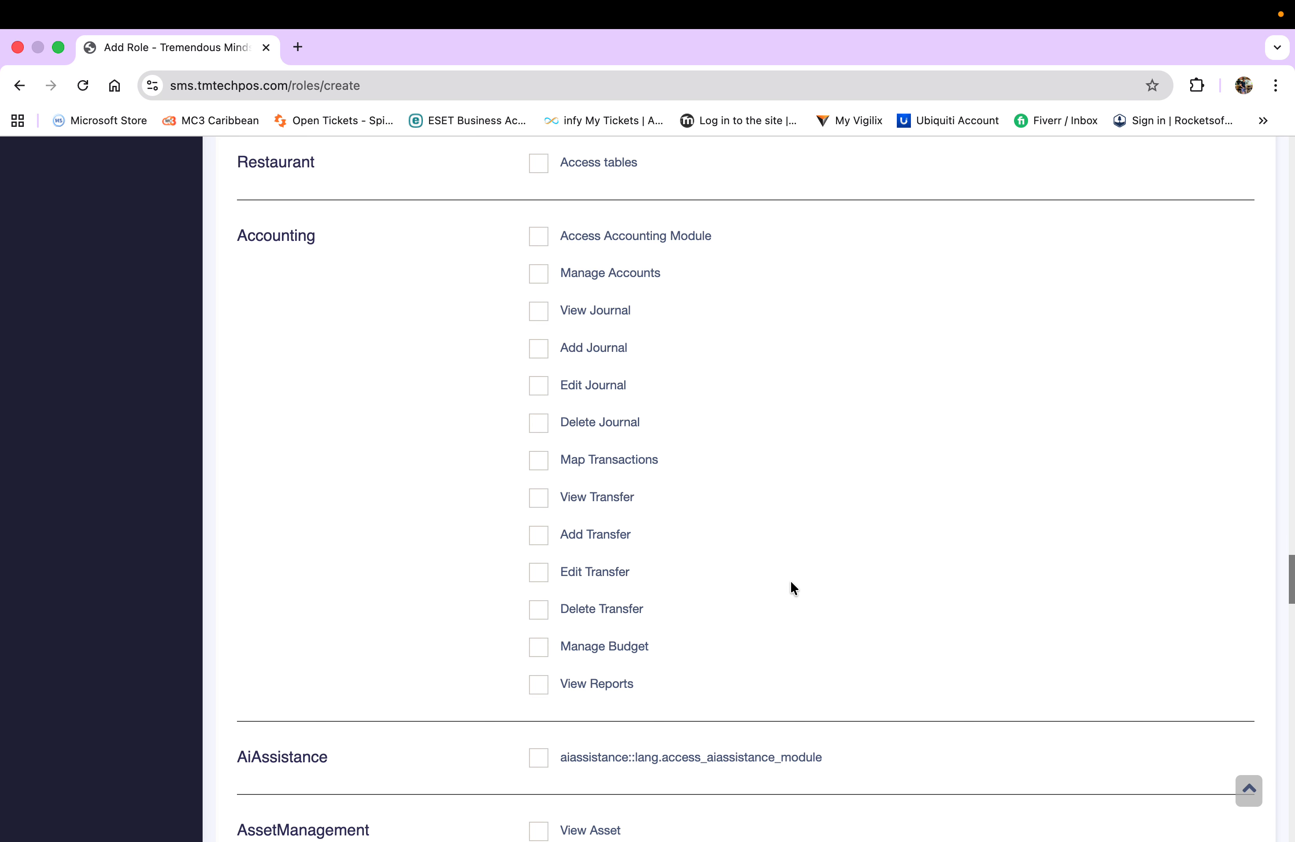
scroll(792, 583, "down", 5)
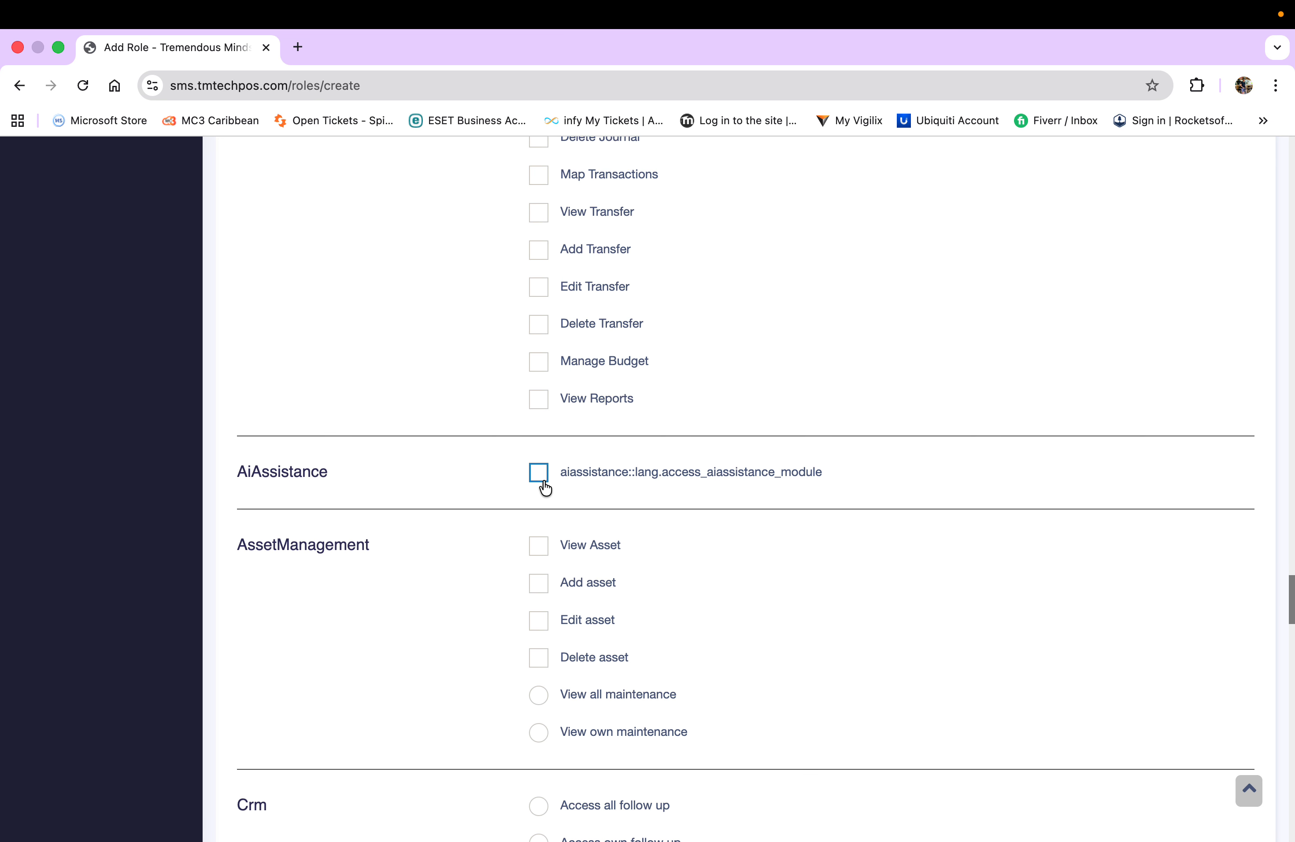
scroll(681, 512, "down", 2)
scroll(681, 514, "down", 2)
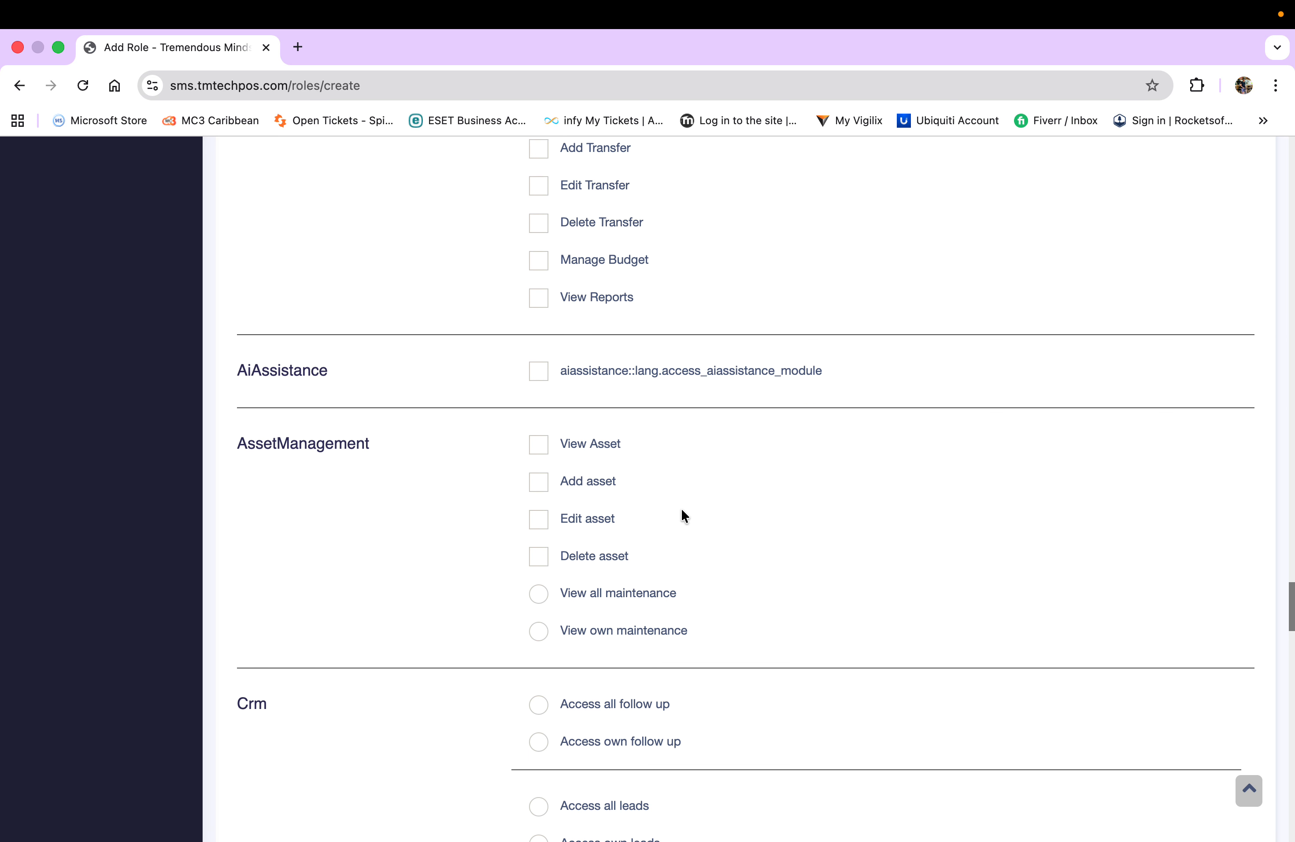
scroll(681, 514, "down", 2)
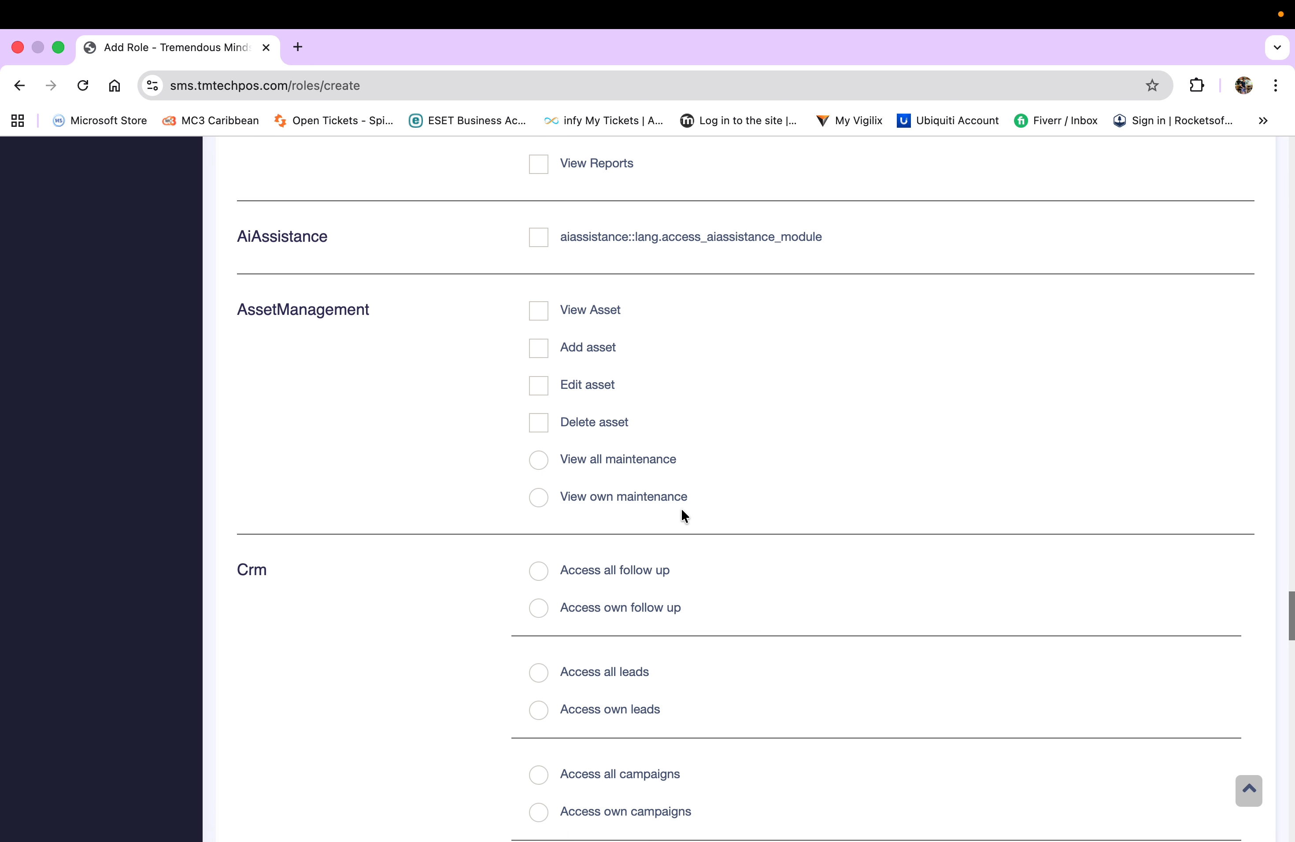
scroll(682, 511, "down", 6)
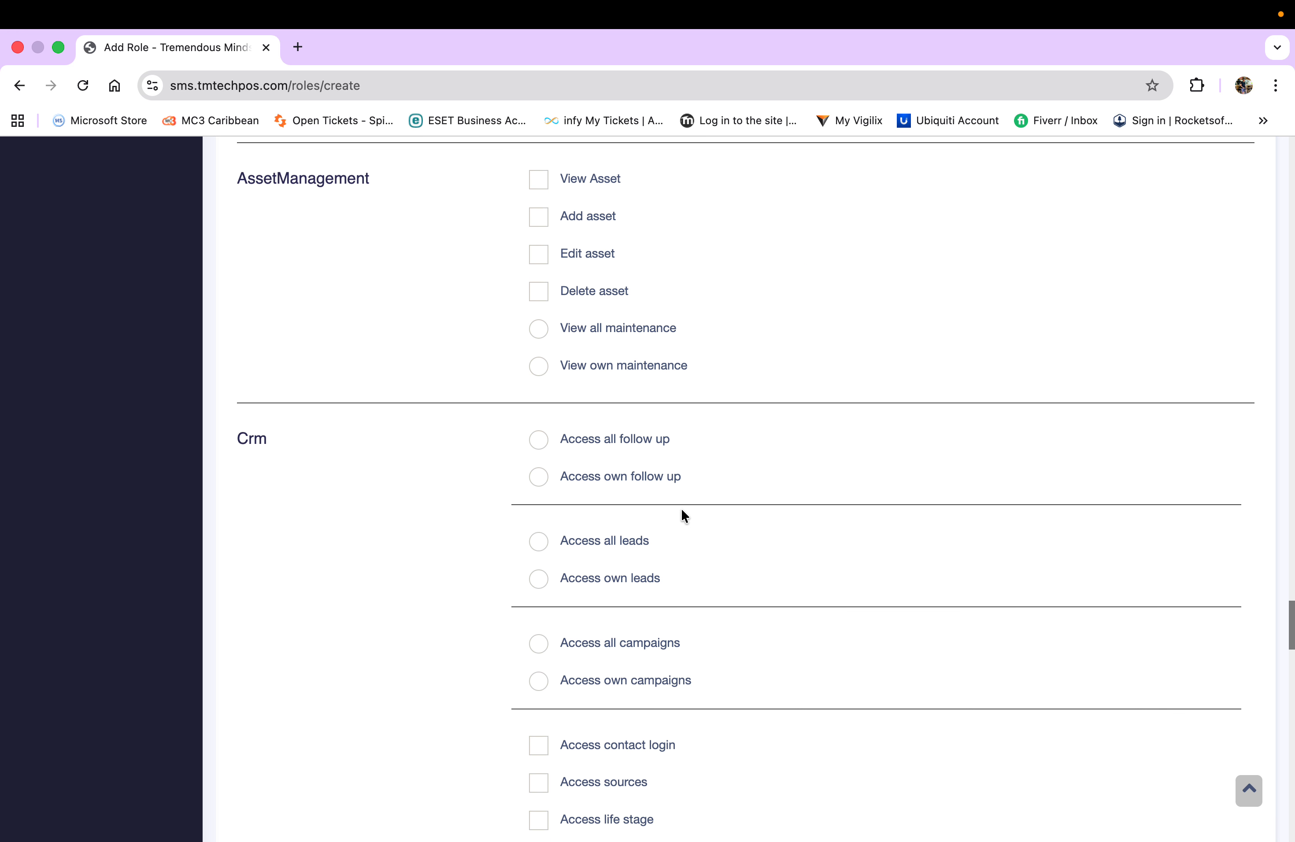
scroll(682, 515, "down", 7)
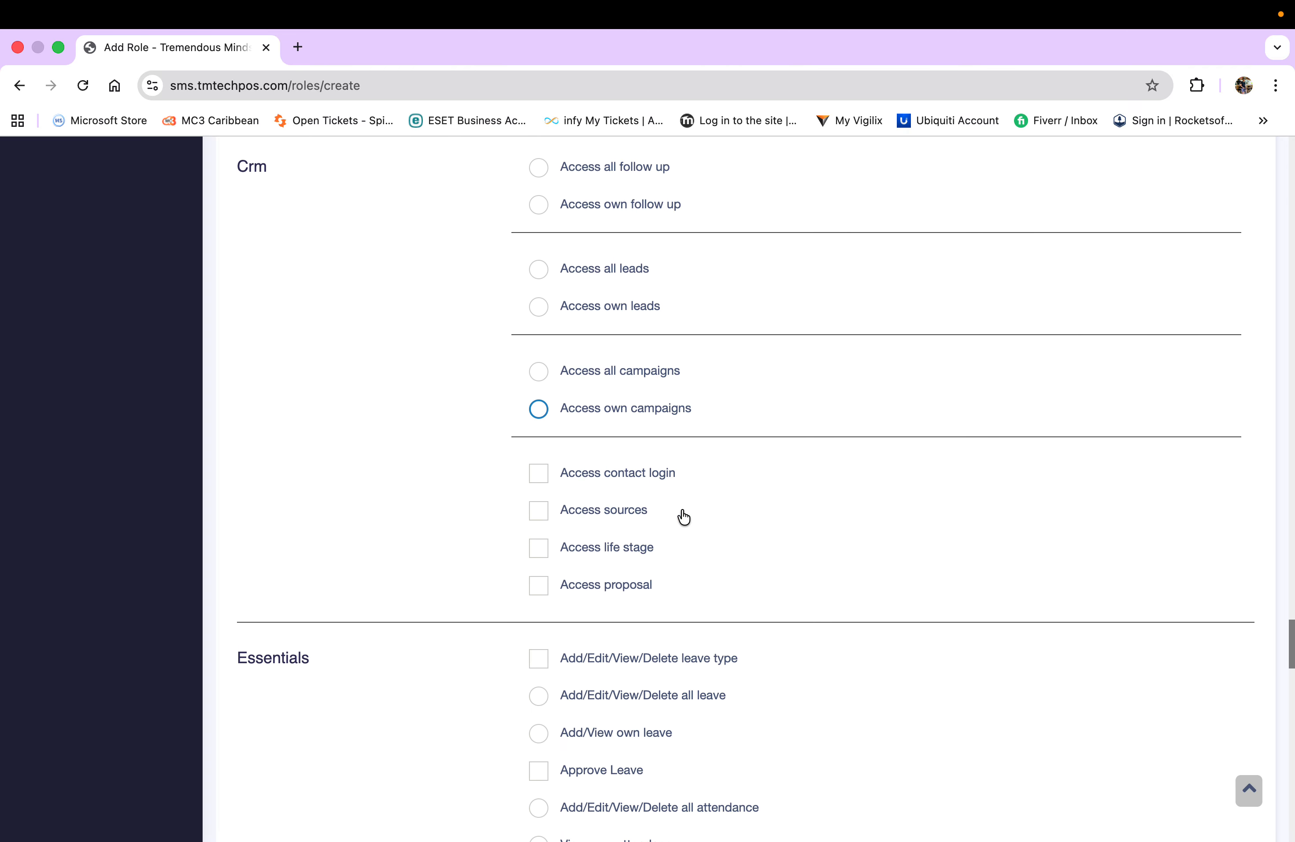
scroll(682, 514, "down", 5)
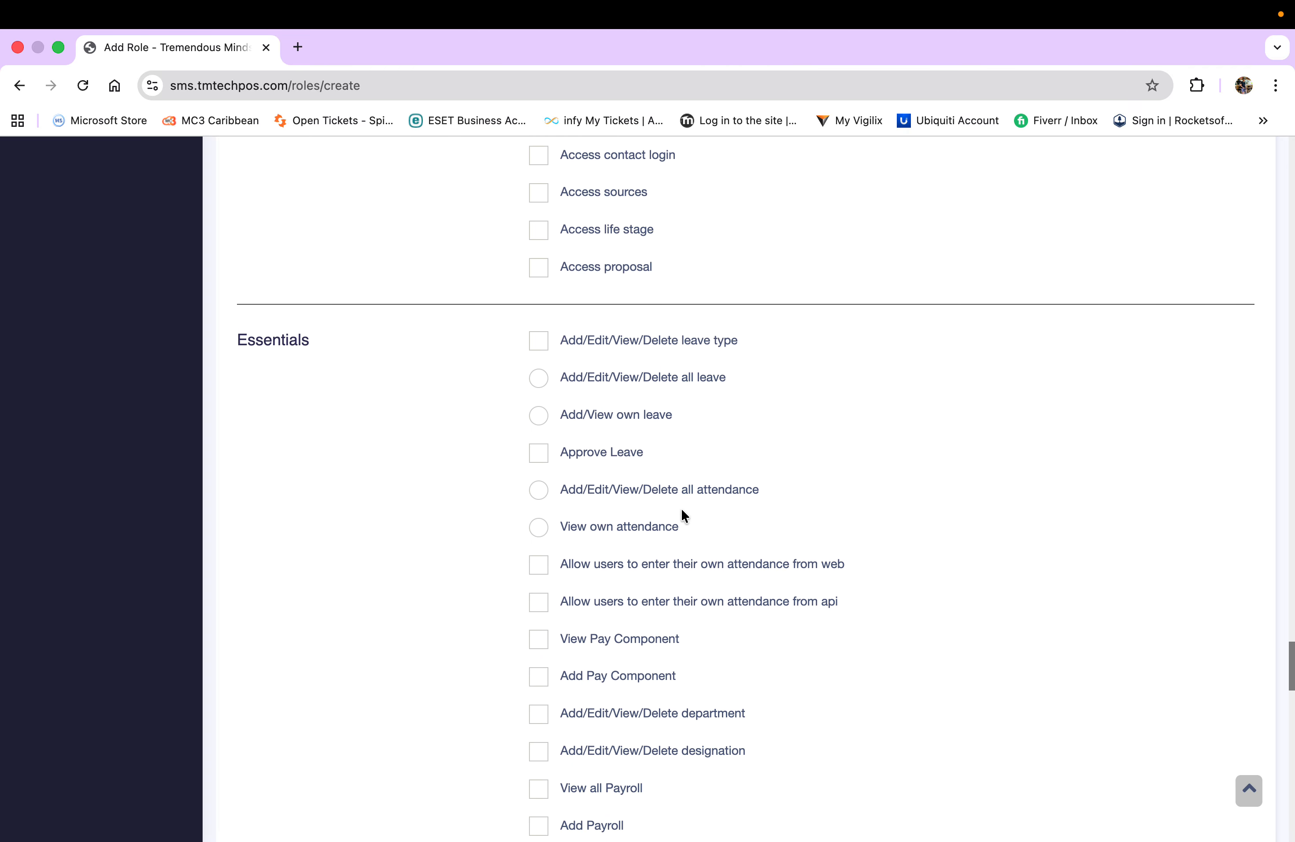
scroll(684, 515, "down", 1)
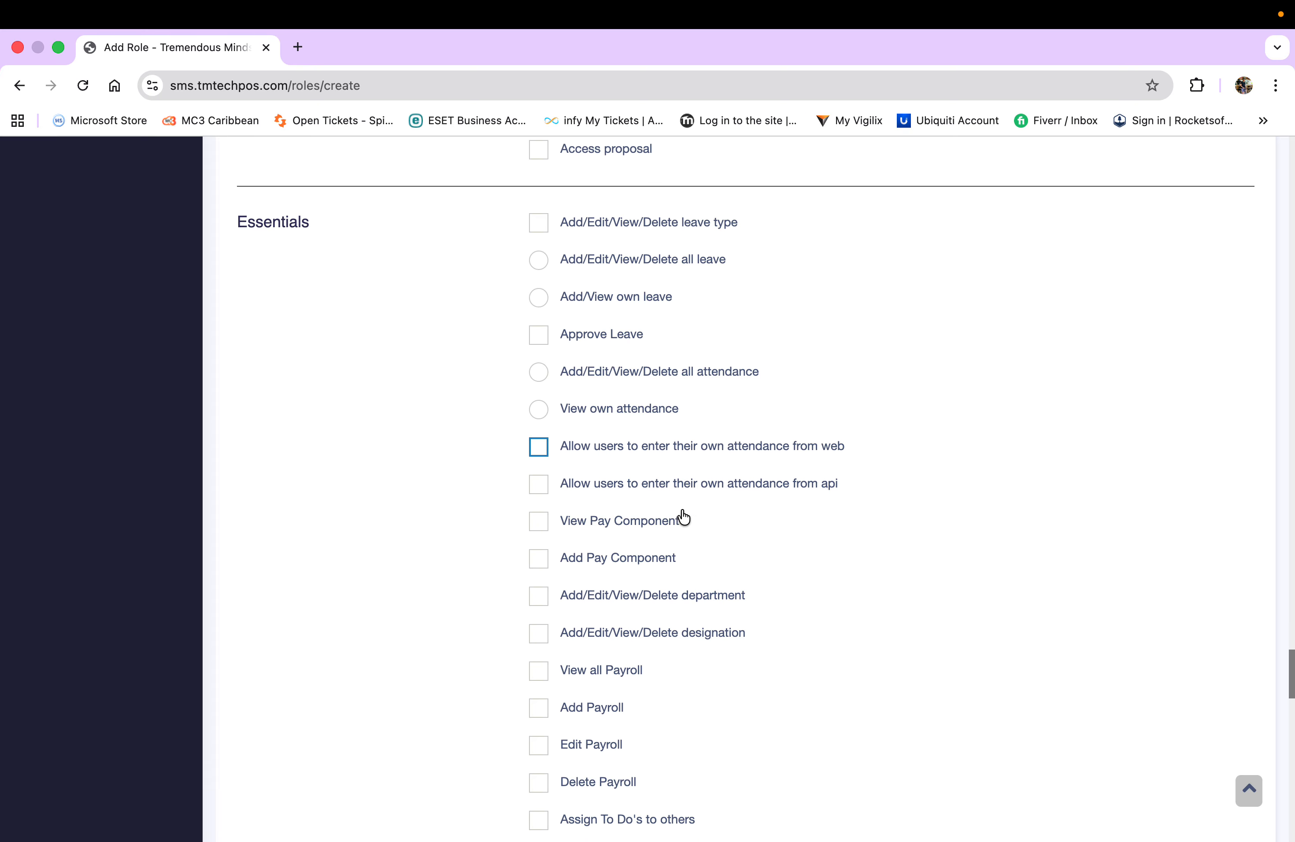
scroll(366, 438, "up", 6)
scroll(366, 438, "up", 5)
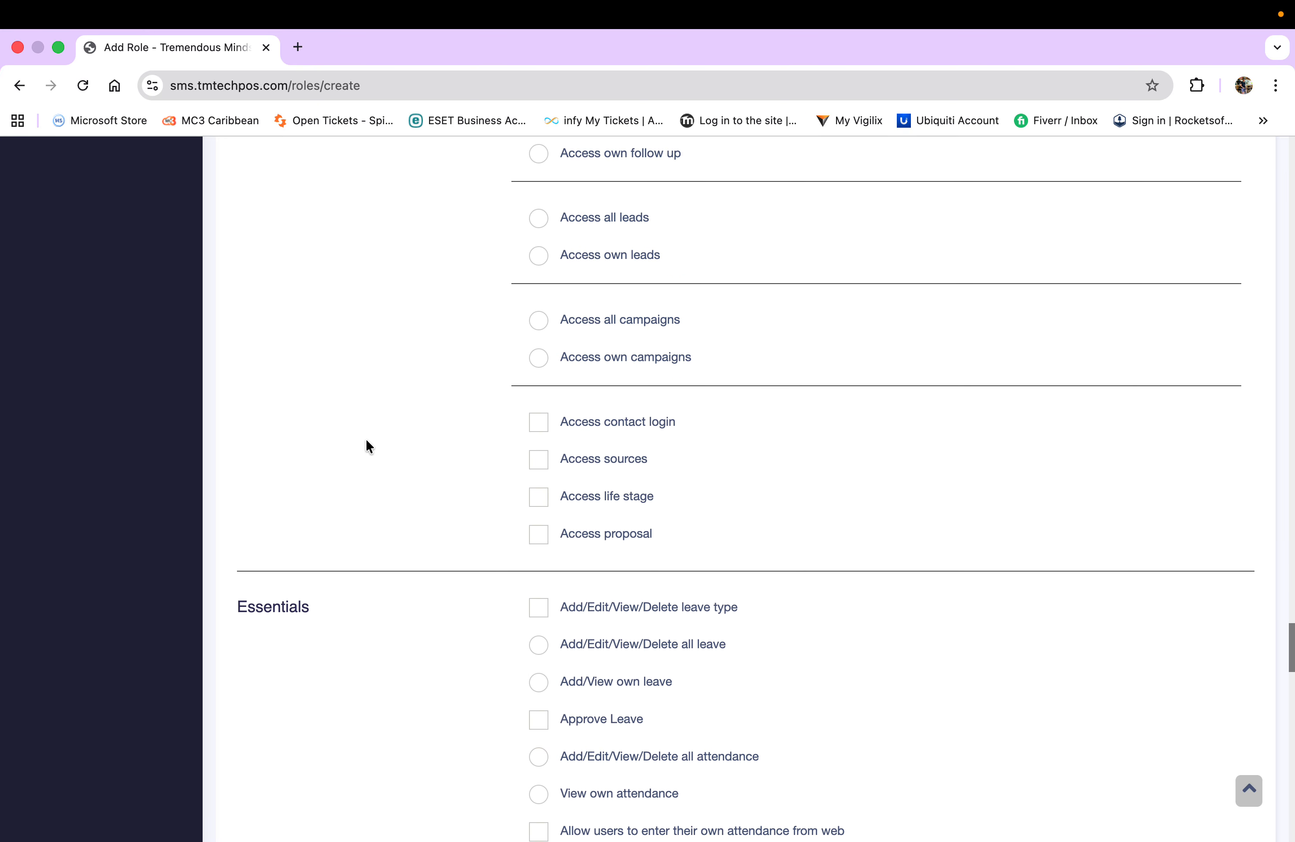
scroll(365, 438, "down", 3)
scroll(366, 441, "down", 5)
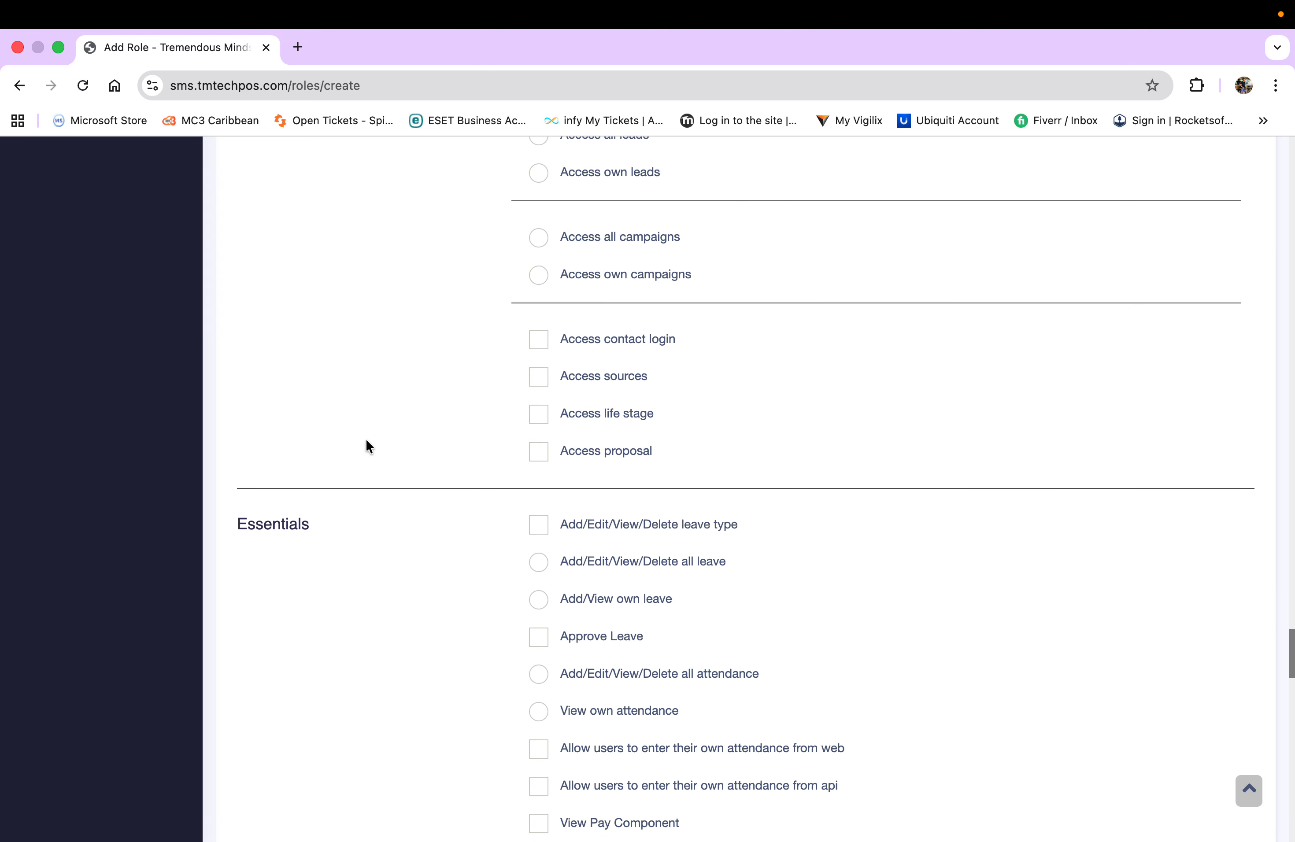
scroll(366, 440, "down", 3)
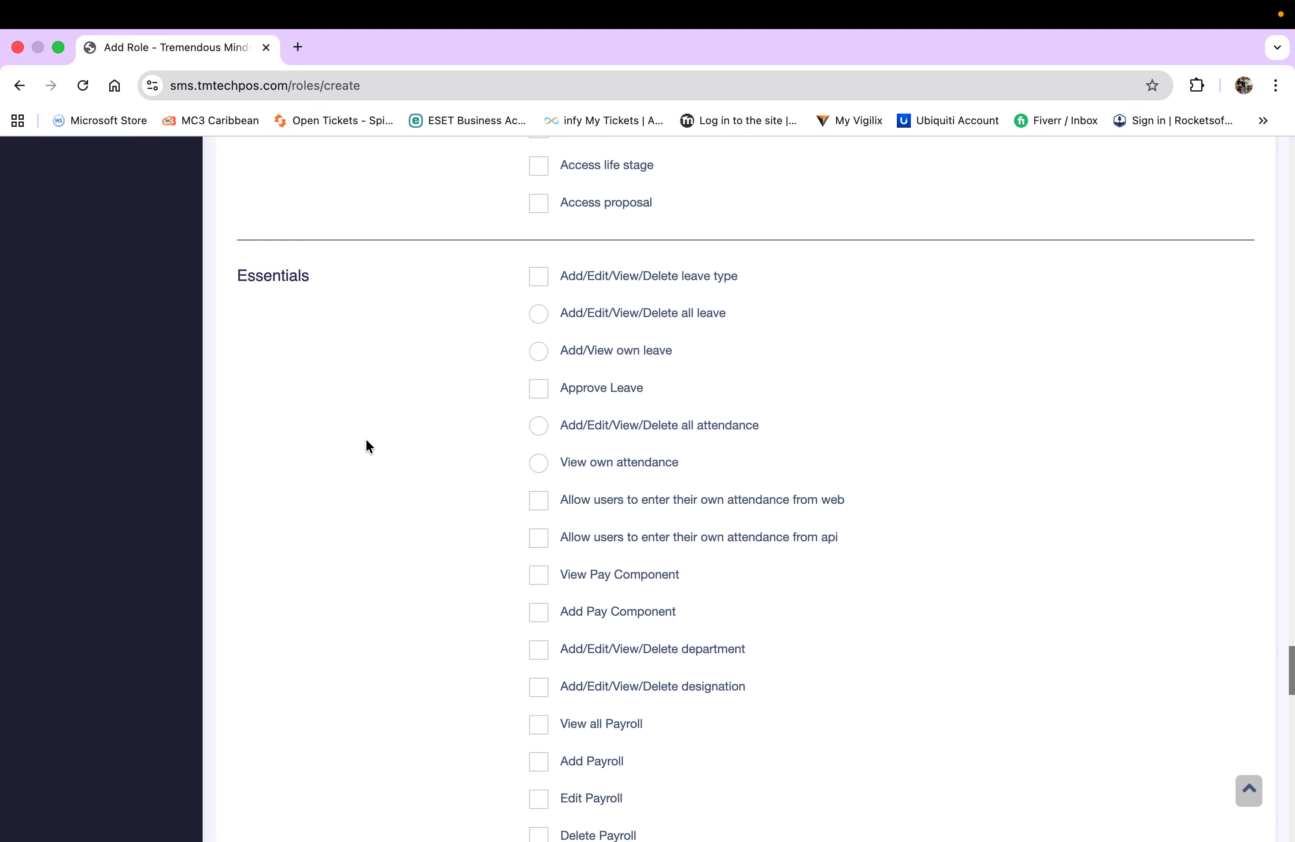
scroll(365, 439, "down", 1)
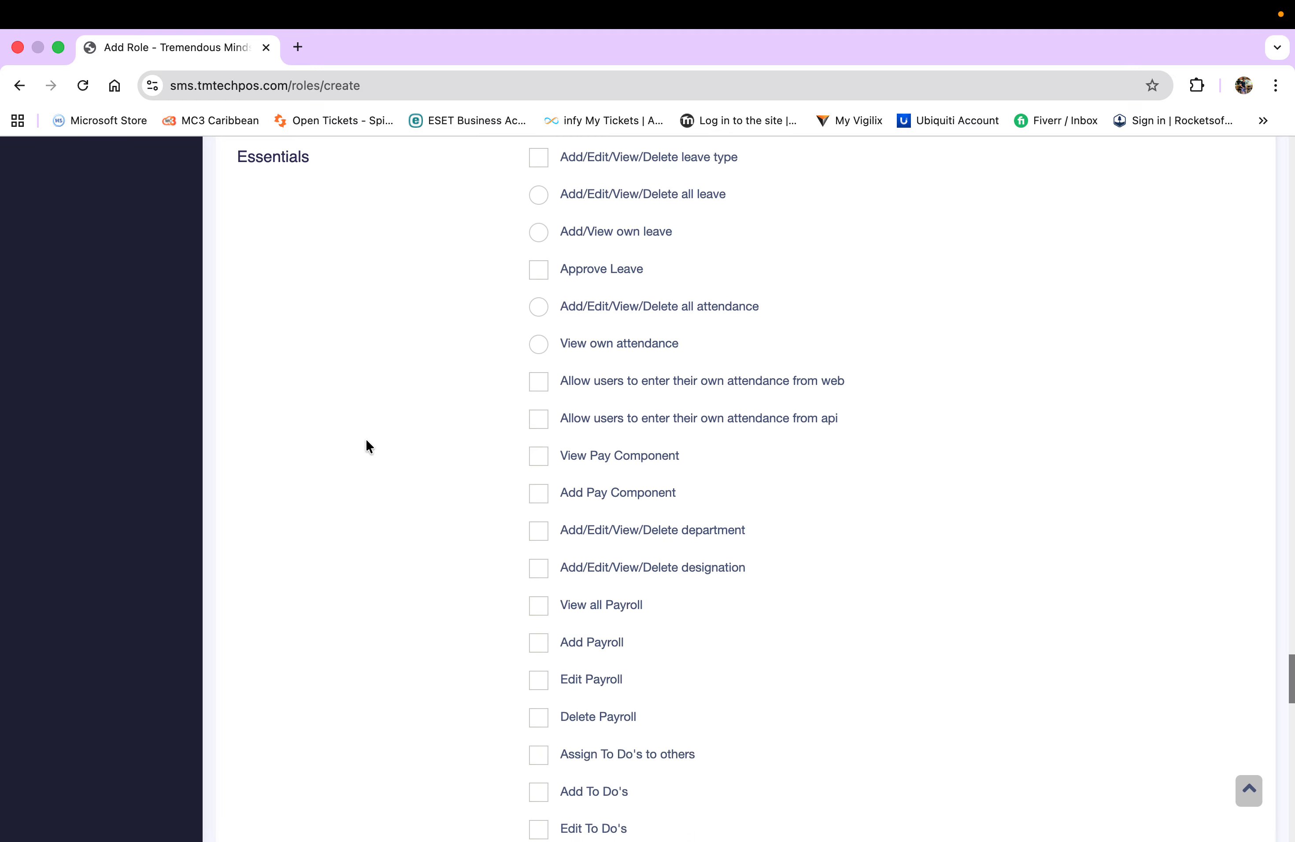
scroll(366, 439, "down", 2)
scroll(366, 441, "down", 5)
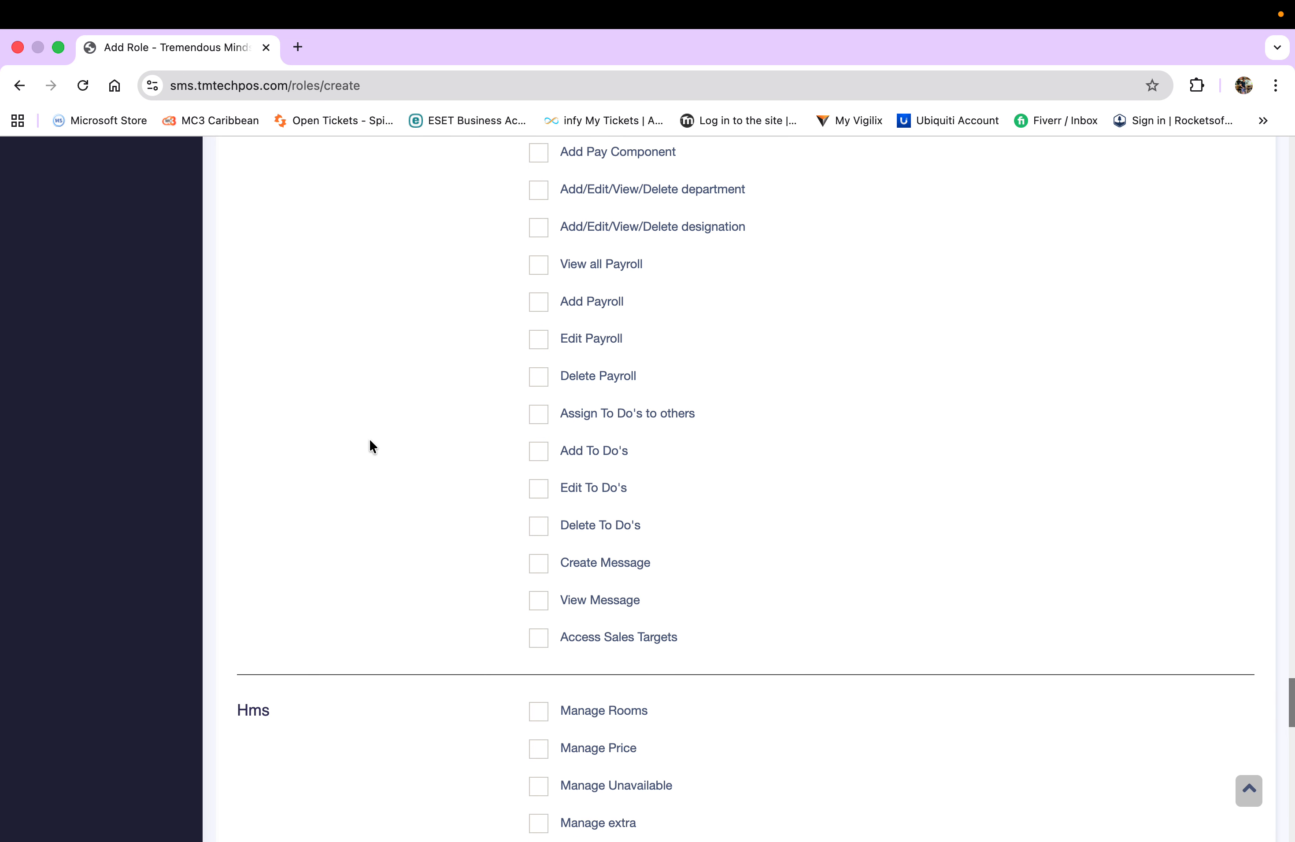
scroll(404, 471, "down", 3)
scroll(405, 472, "down", 3)
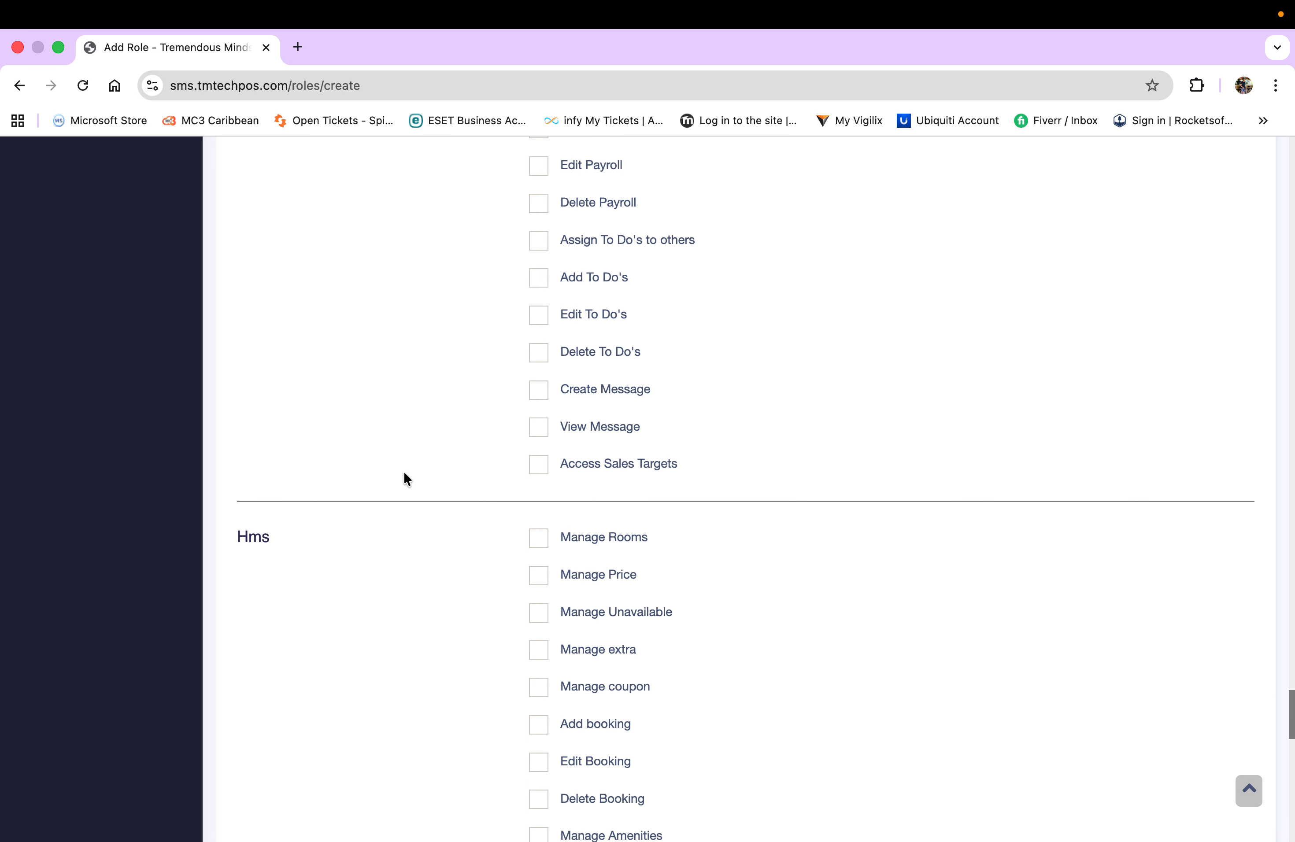
scroll(405, 473, "down", 2)
scroll(404, 474, "down", 1)
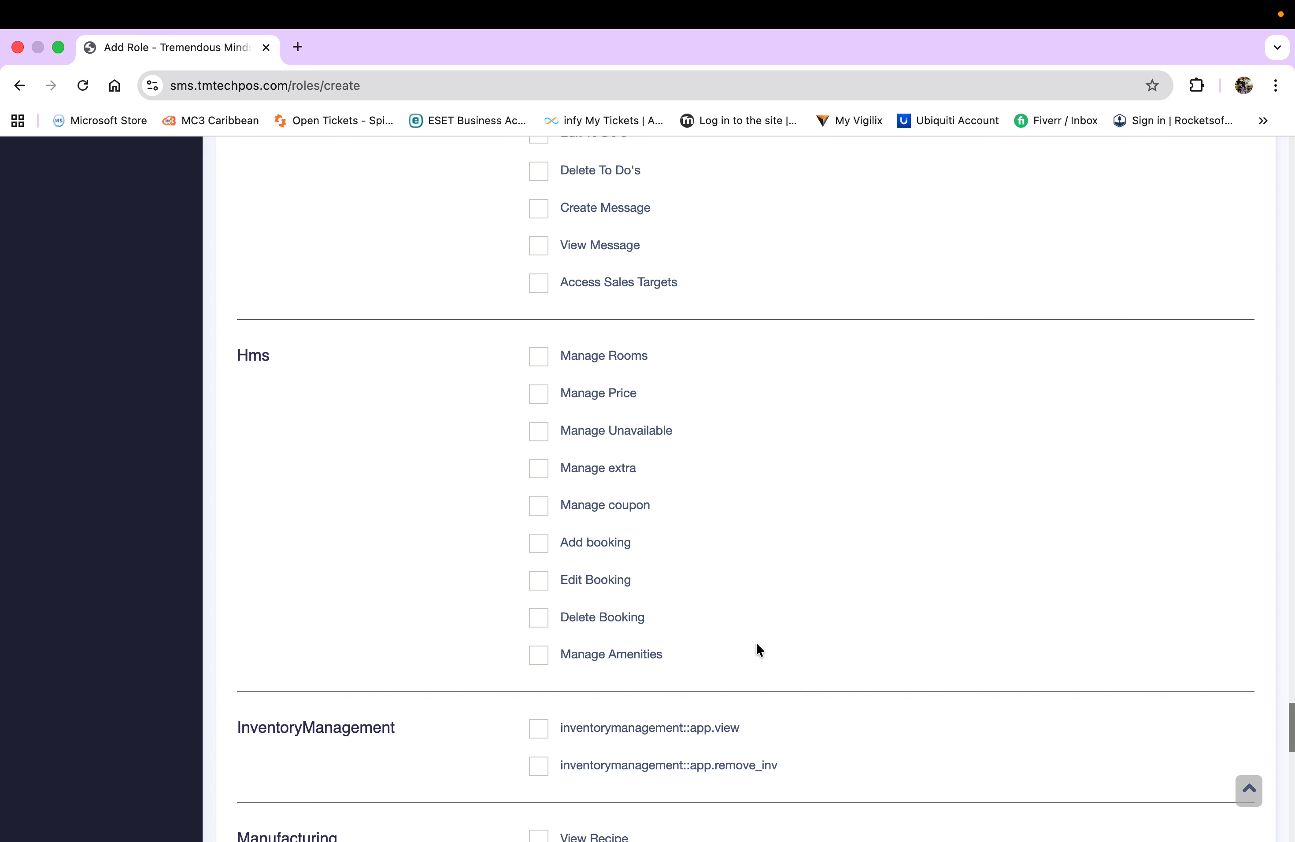
- Grant both InventoryManagement permissions: view inventory management and remove inventory
scroll(757, 645, "down", 5)
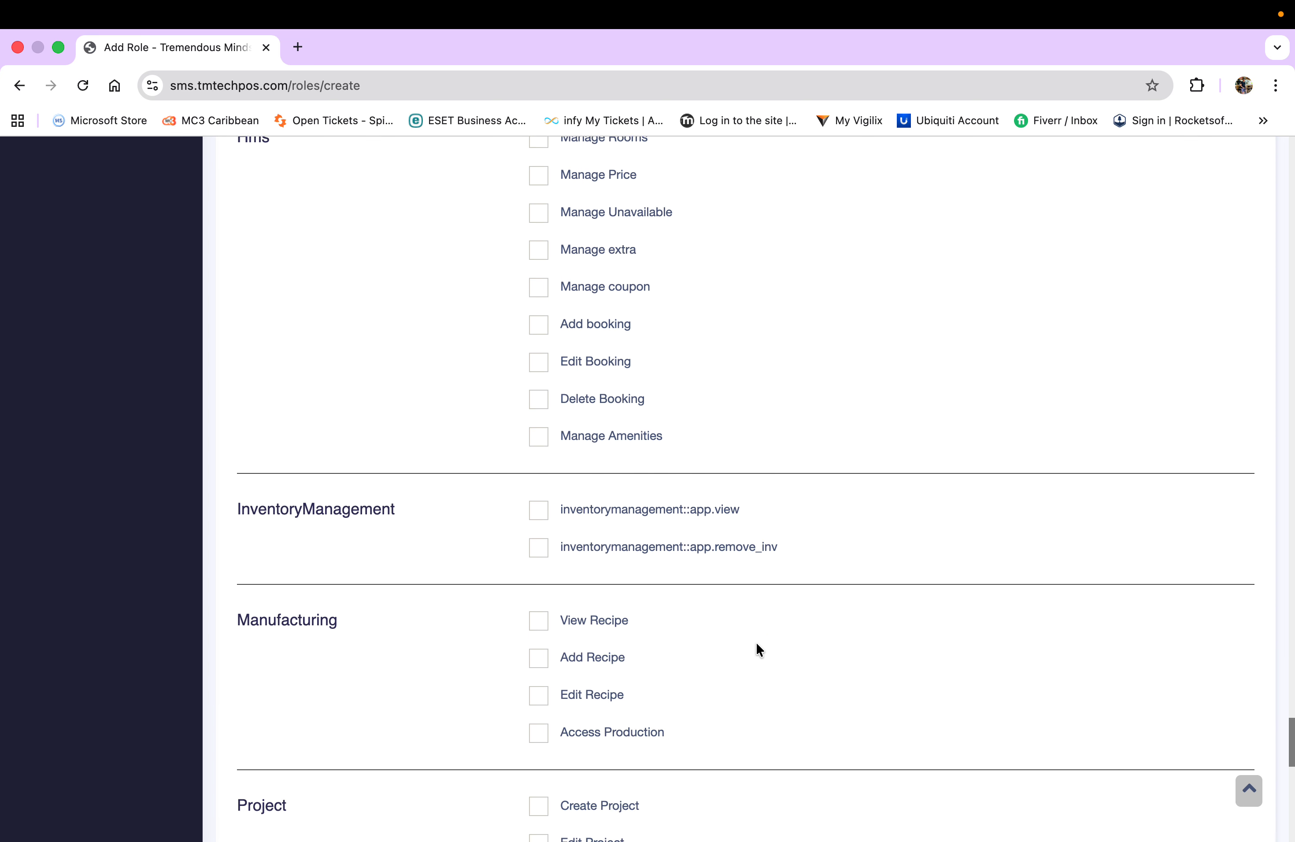
left_click(539, 498)
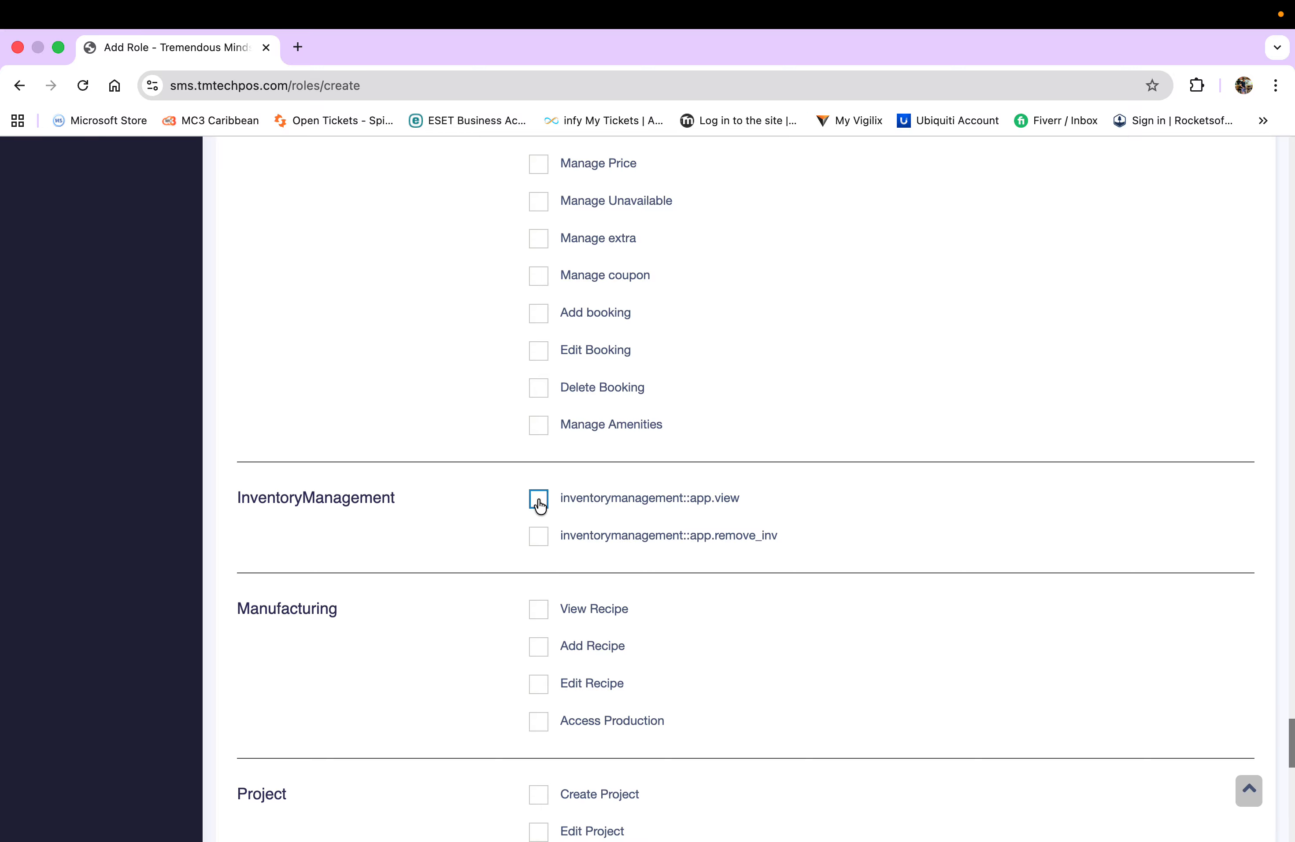
left_click(539, 539)
- Grant both Spreadsheet permissions: access and create spreadsheets
scroll(460, 525, "down", 3)
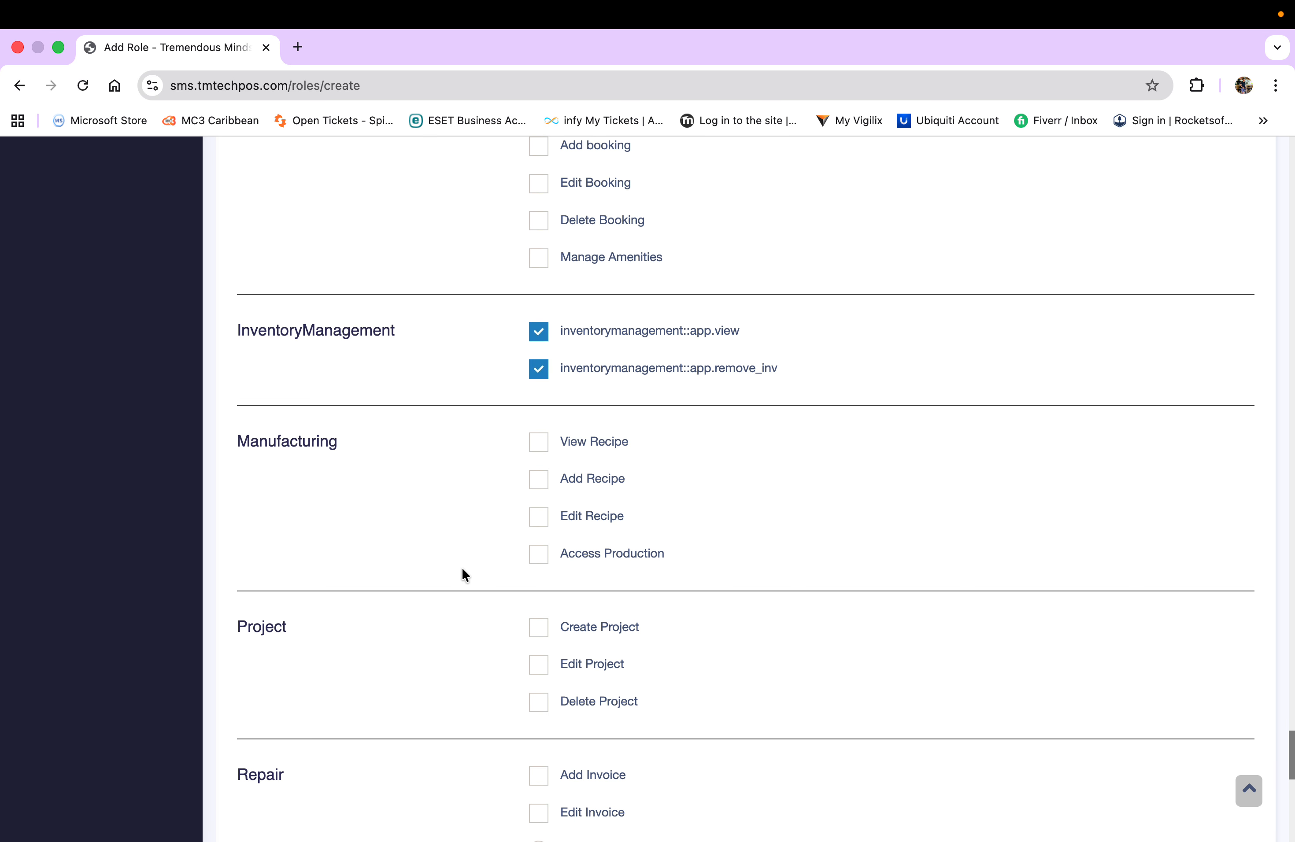
scroll(462, 569, "down", 2)
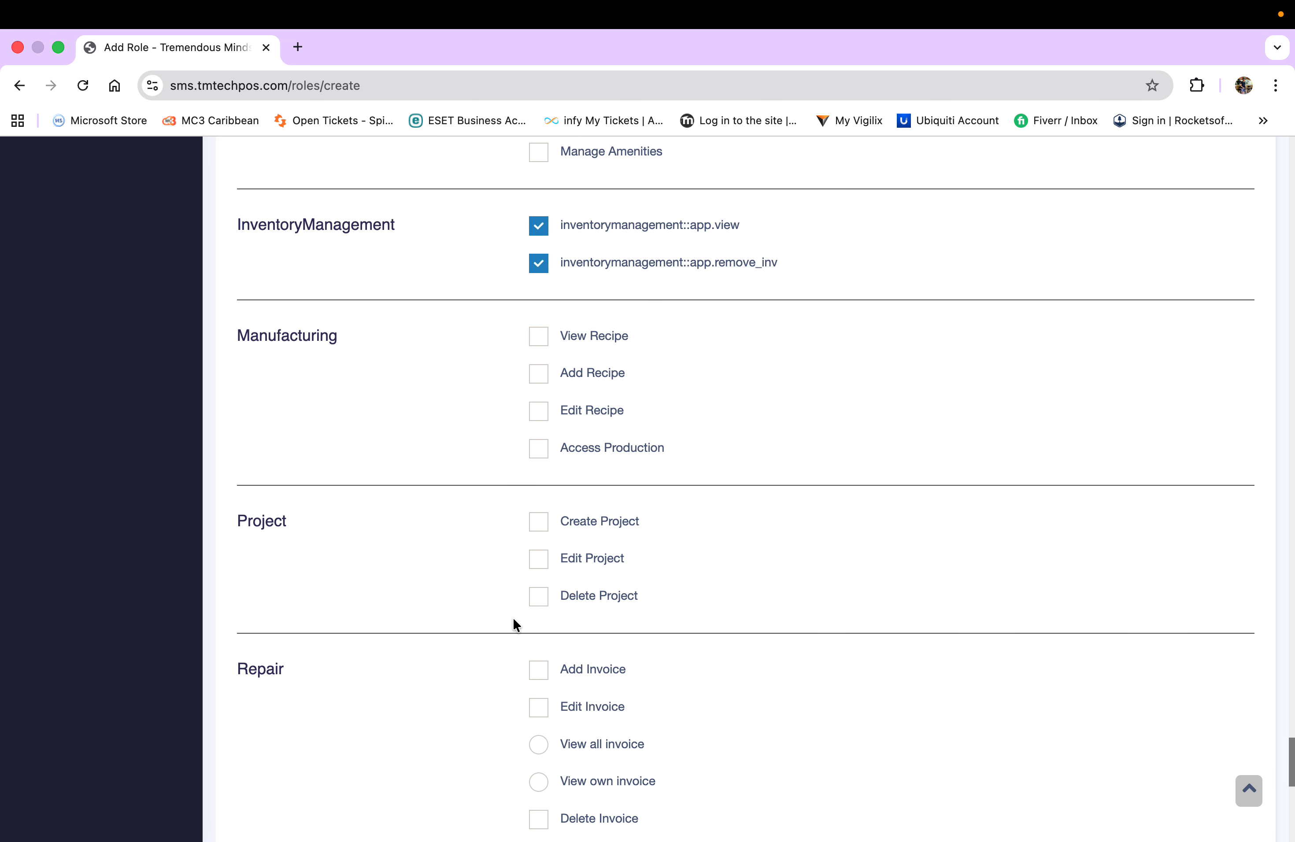
scroll(514, 618, "down", 9)
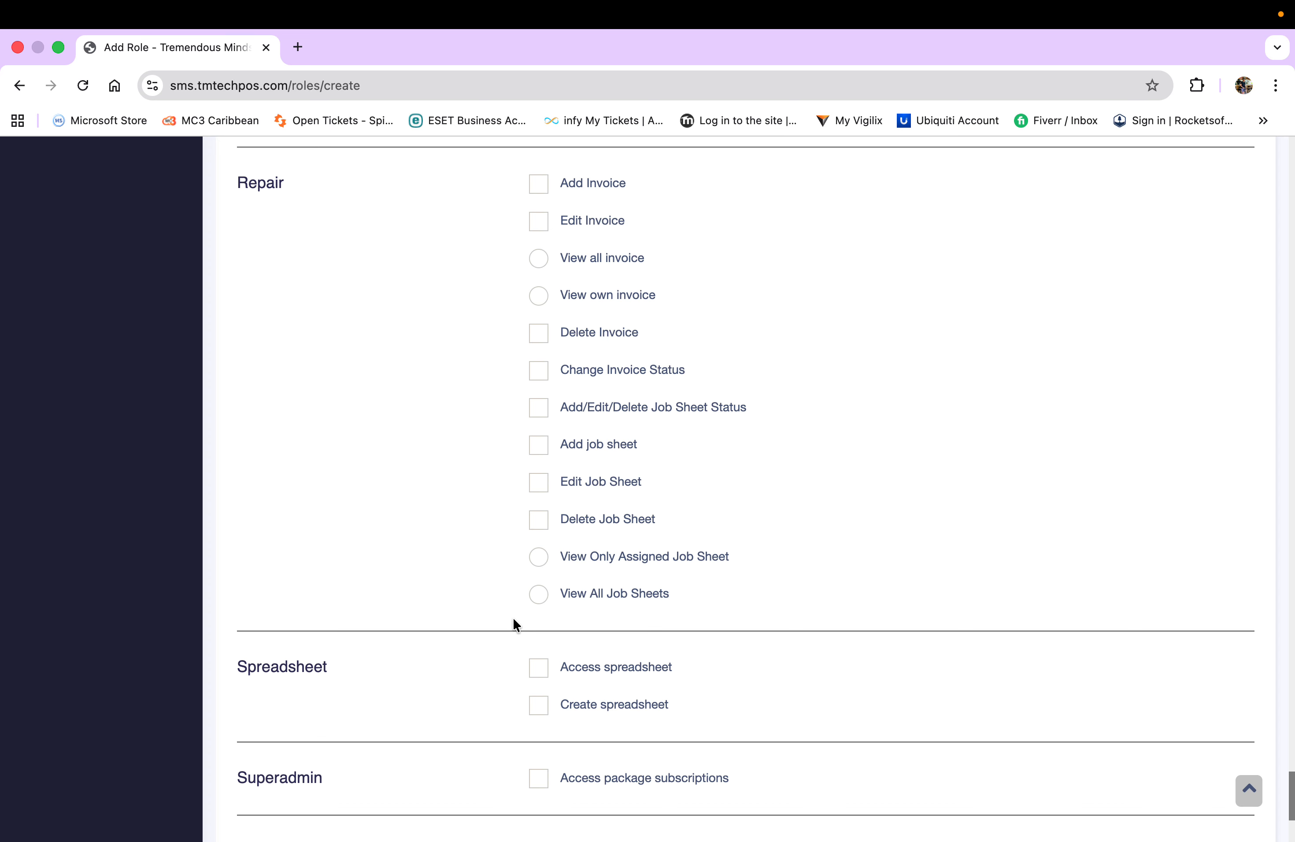
scroll(513, 617, "up", 1)
scroll(513, 617, "down", 2)
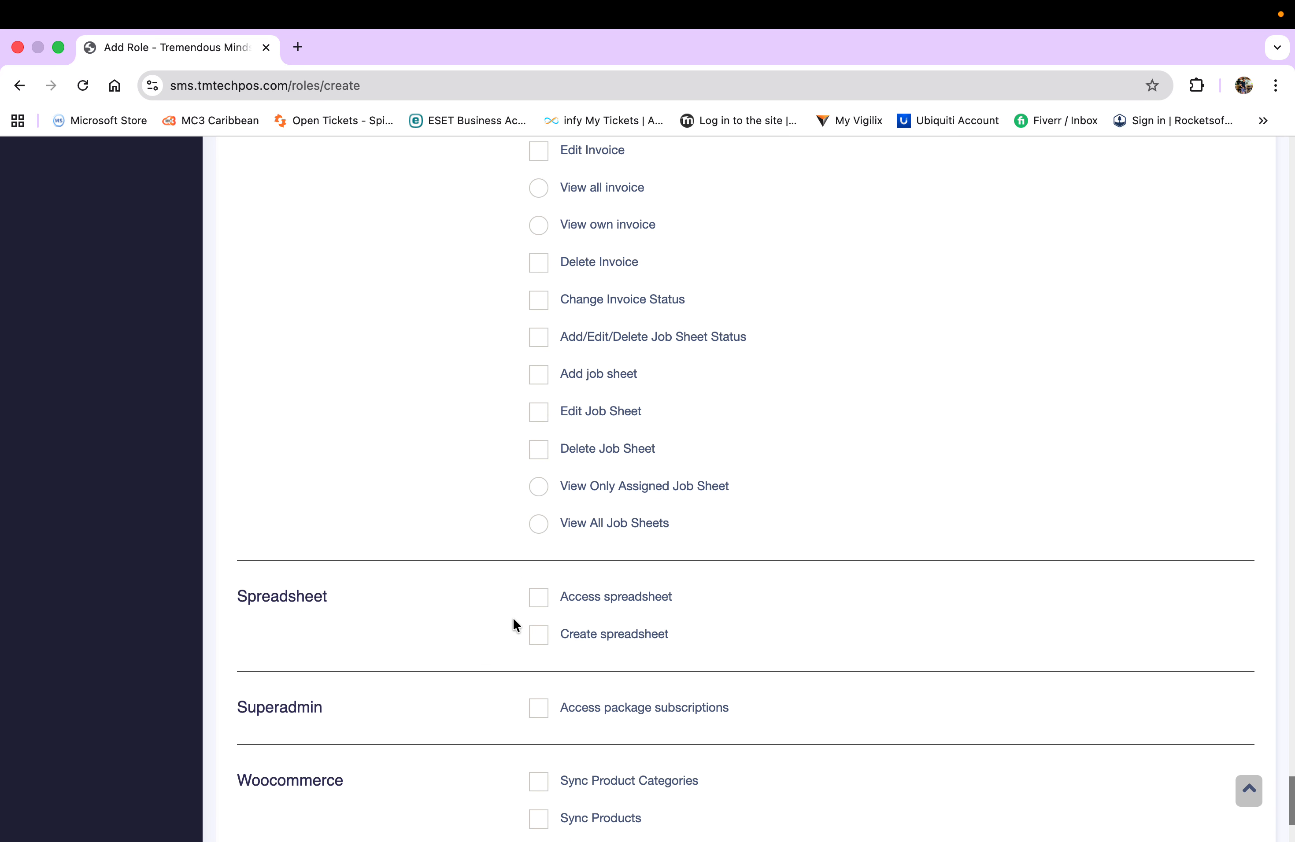
scroll(513, 624, "down", 1)
left_click(539, 537)
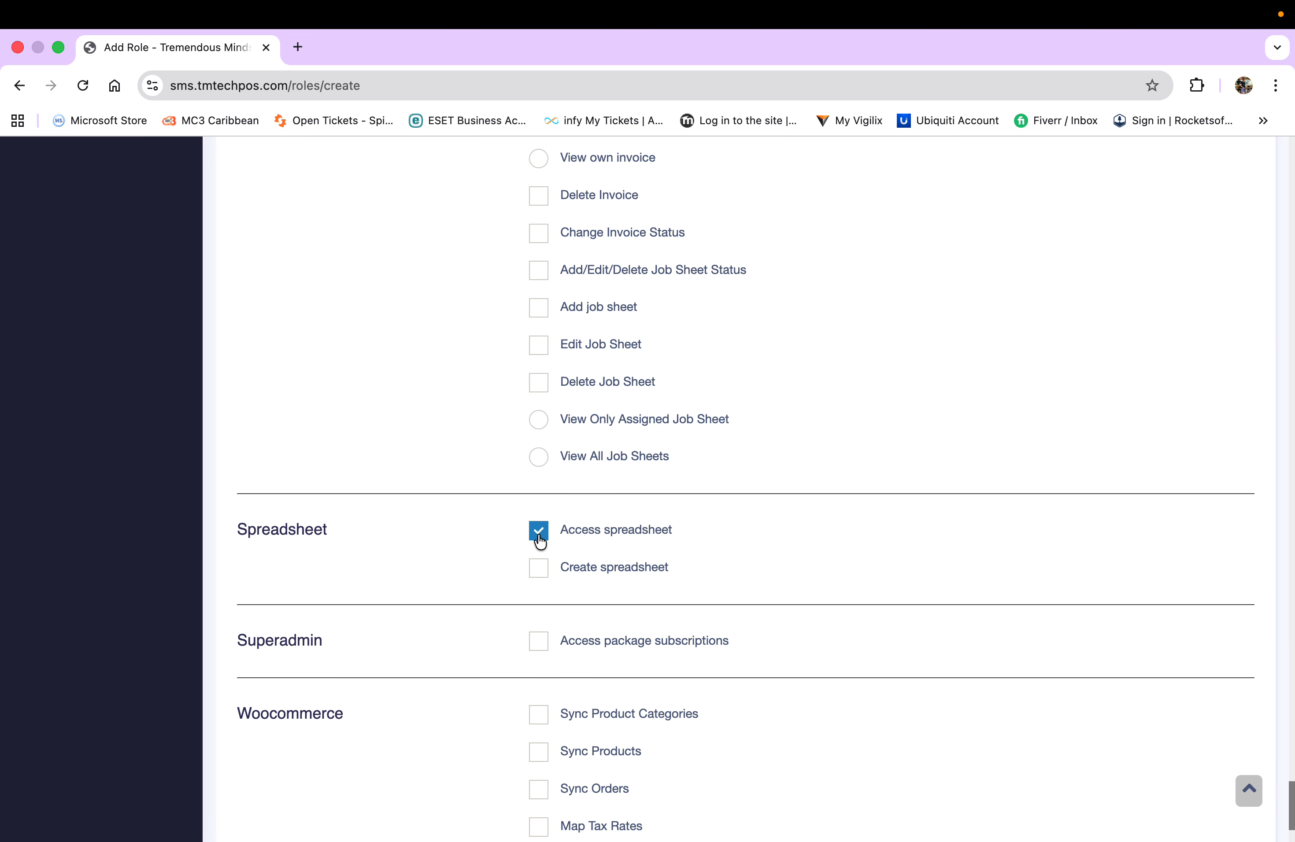
left_click(540, 568)
- Grant all five Woocommerce permissions: sync categories, products, orders, map tax rates, API settings
scroll(486, 547, "down", 2)
scroll(487, 548, "down", 1)
scroll(487, 547, "down", 1)
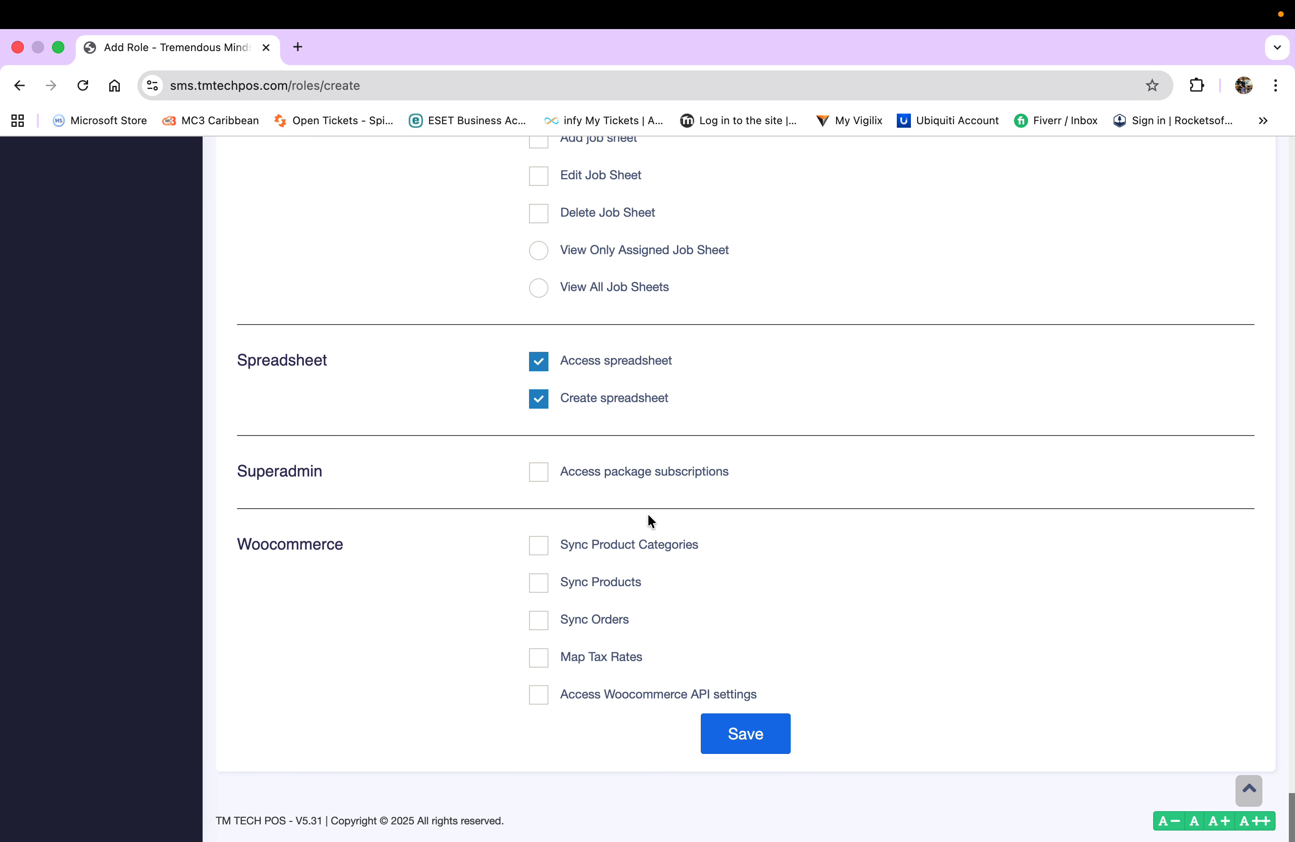
left_click(532, 553)
left_click(538, 589)
left_click(539, 624)
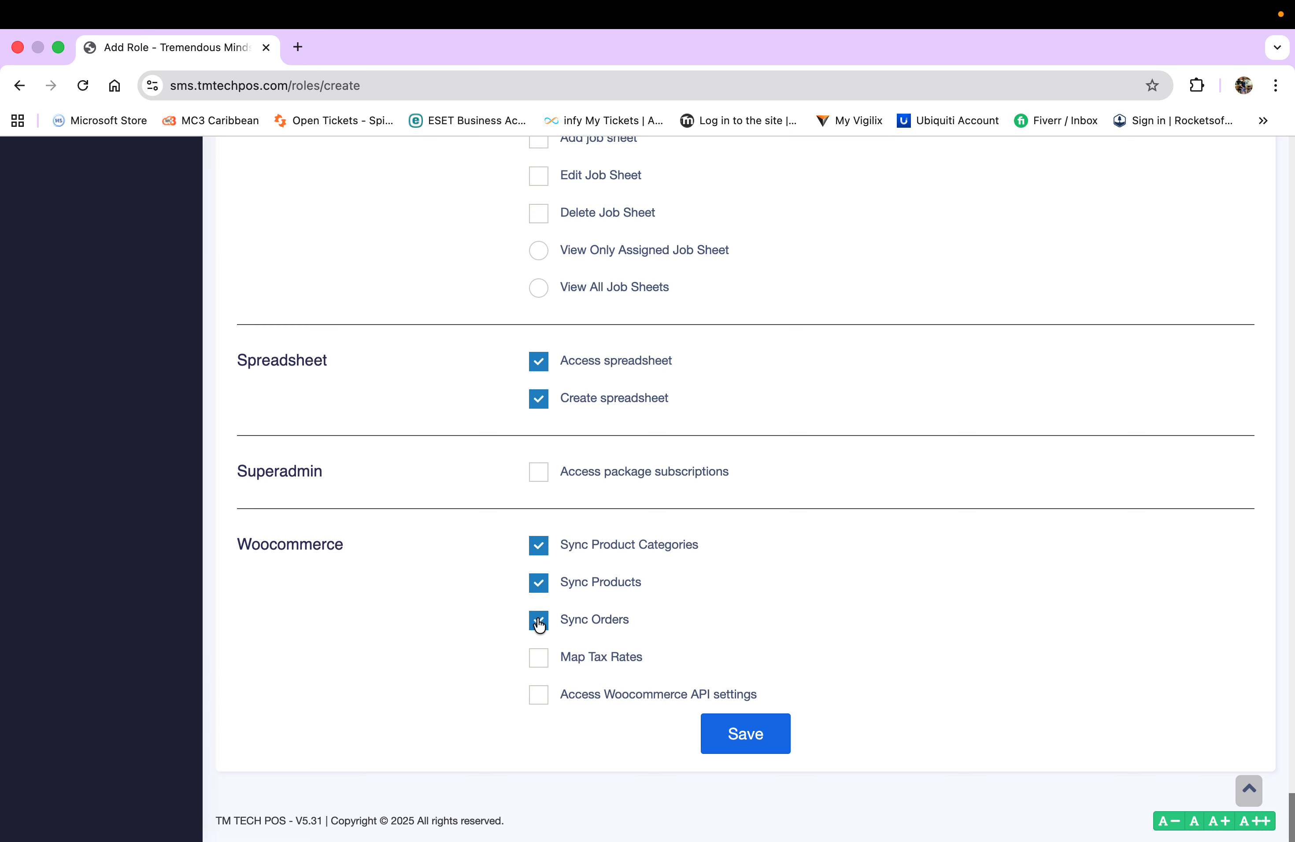
left_click(540, 659)
left_click(543, 697)
- Save the Purchase Officer role so it joins Admin and Cashier in the Roles list
scroll(847, 645, "up", 15)
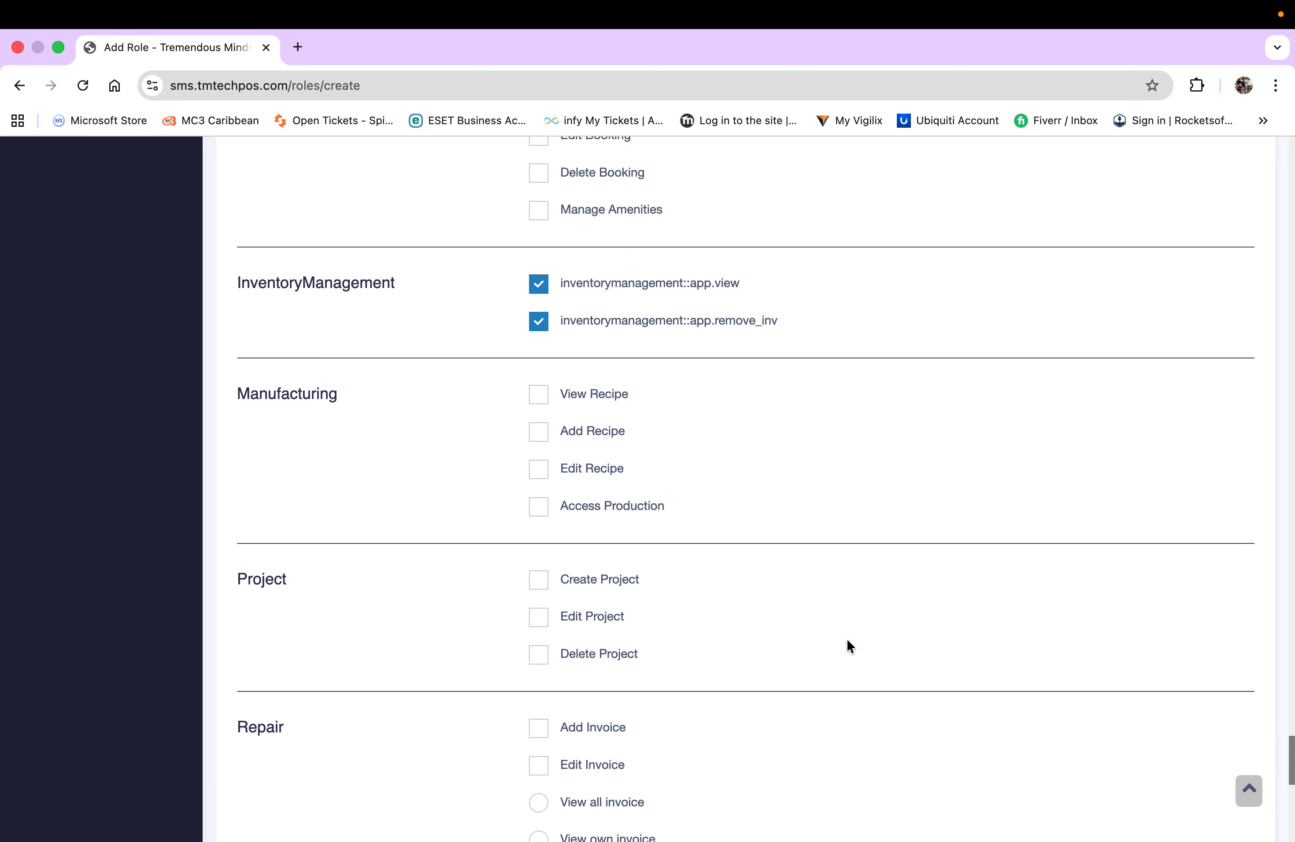
scroll(847, 641, "up", 20)
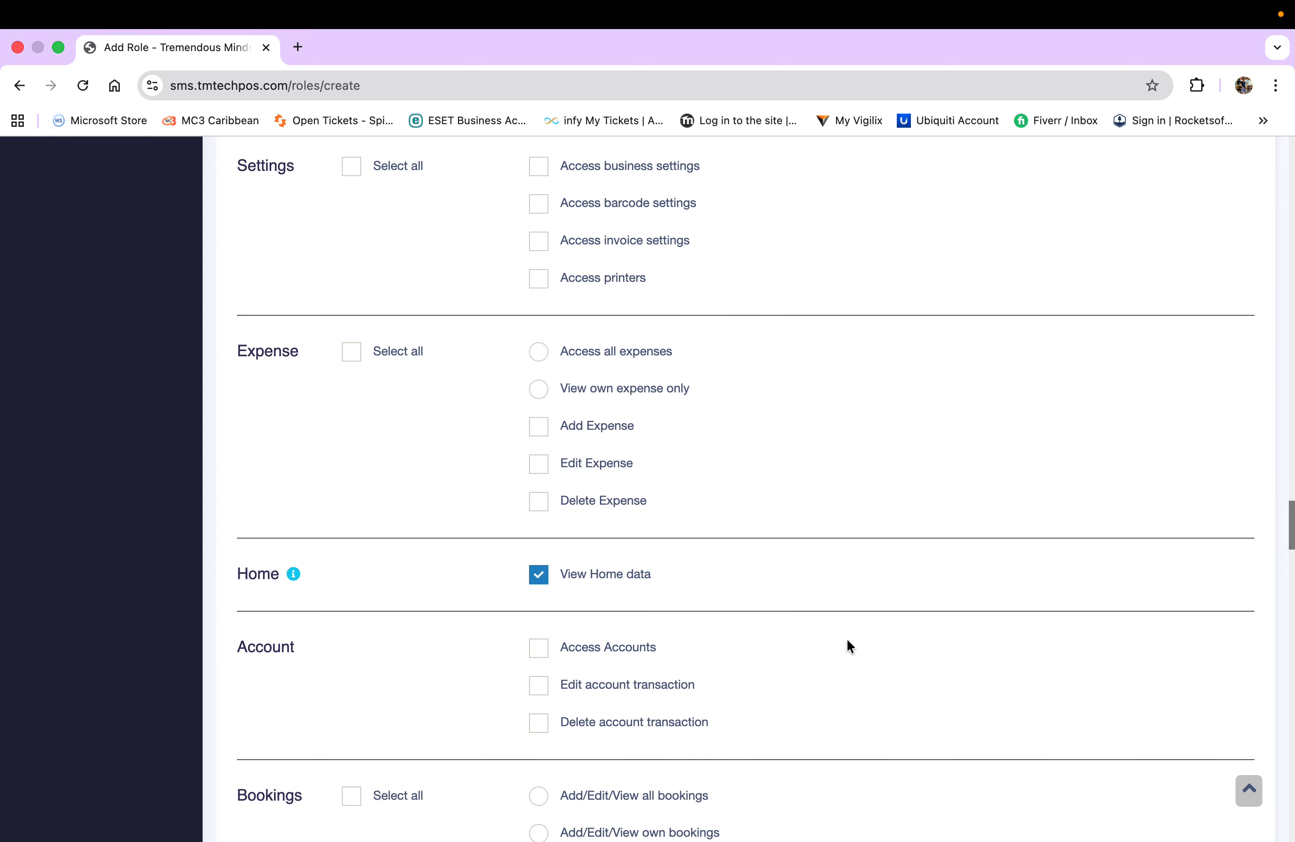
scroll(847, 646, "up", 20)
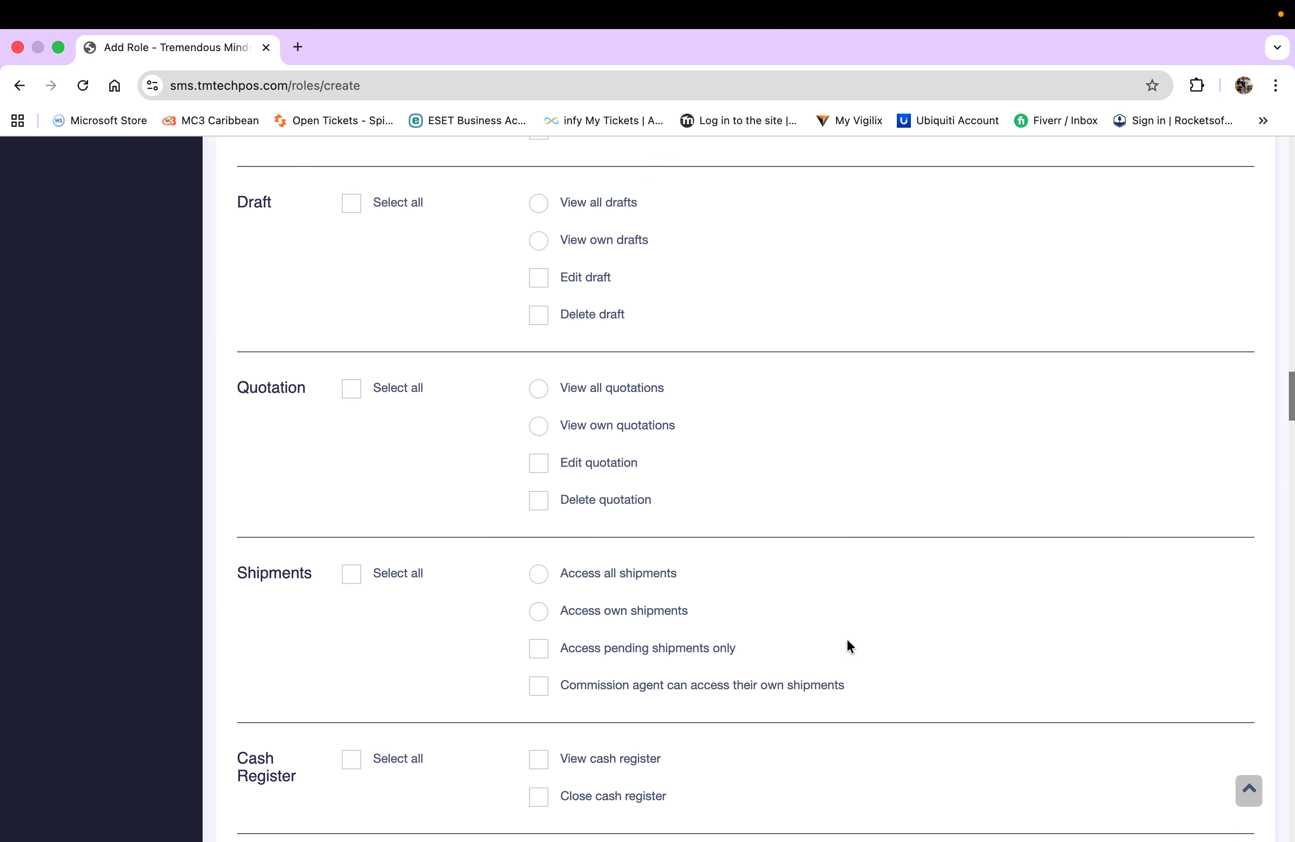
scroll(846, 645, "up", 20)
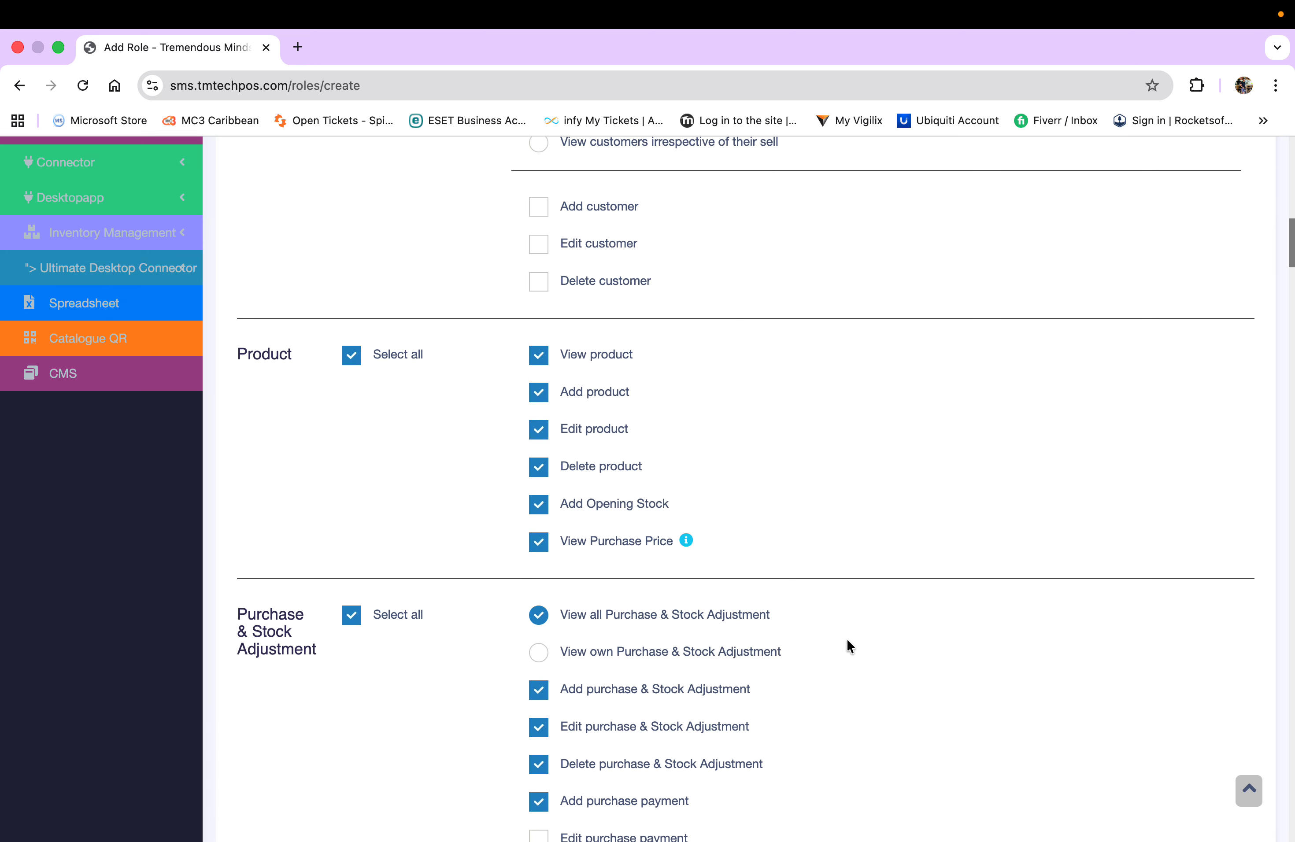
scroll(847, 640, "up", 20)
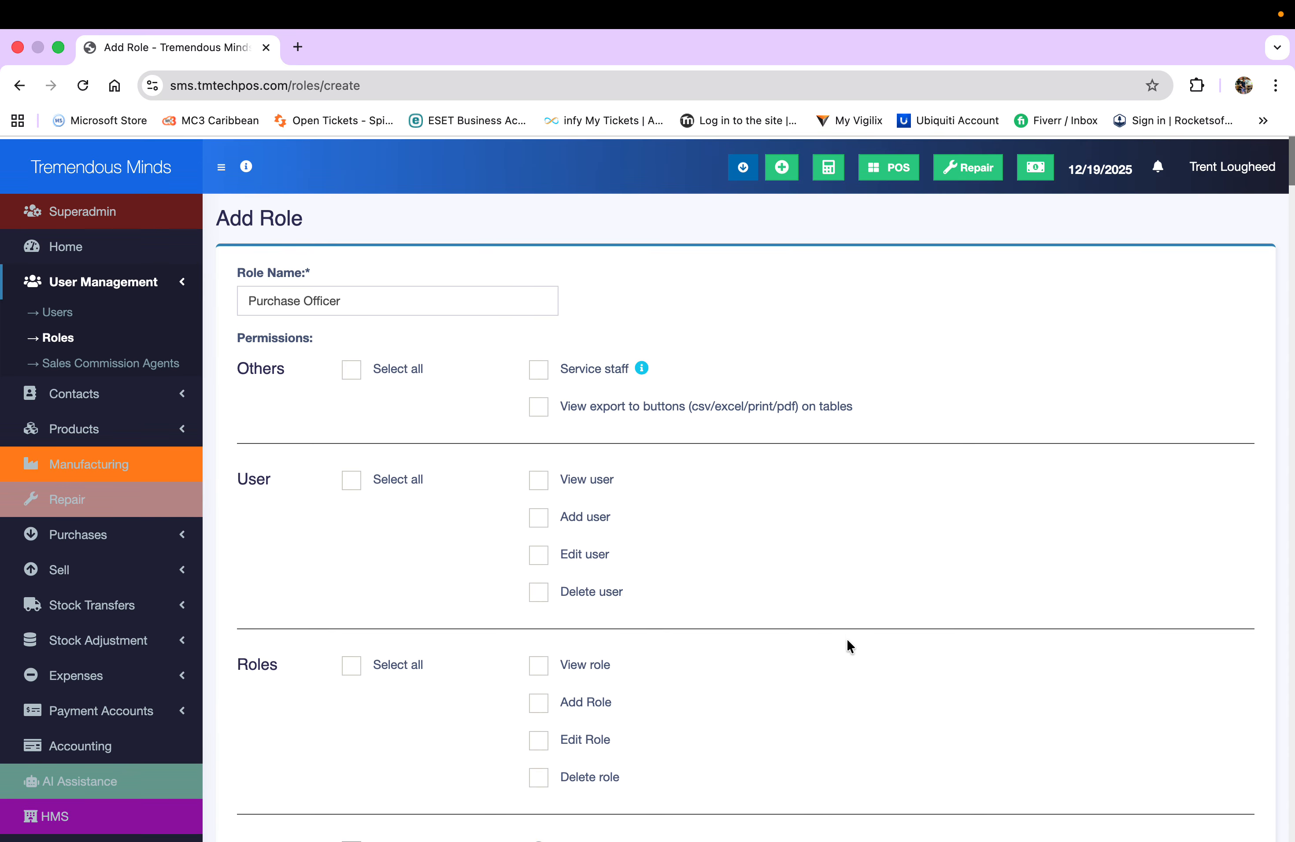
scroll(661, 717, "down", 20)
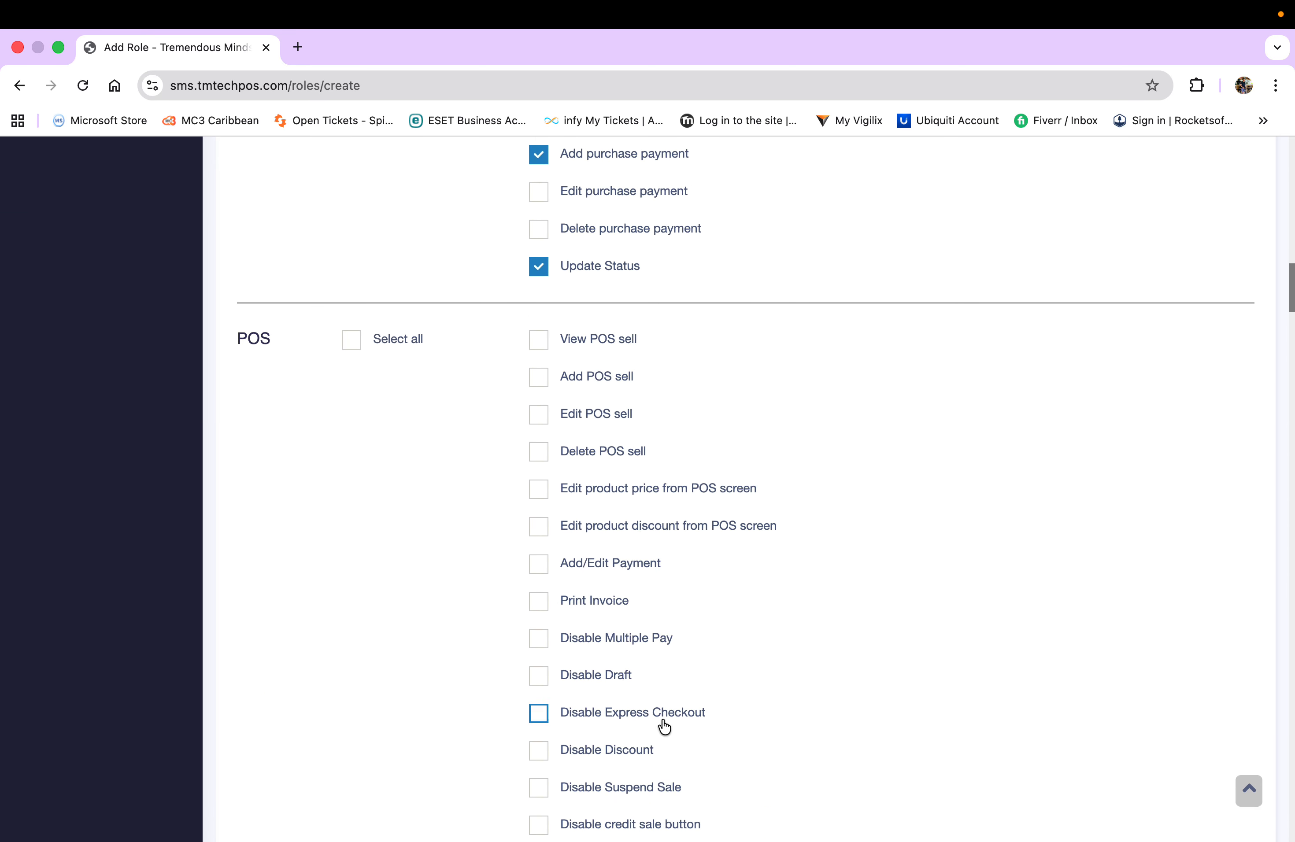
scroll(662, 717, "down", 20)
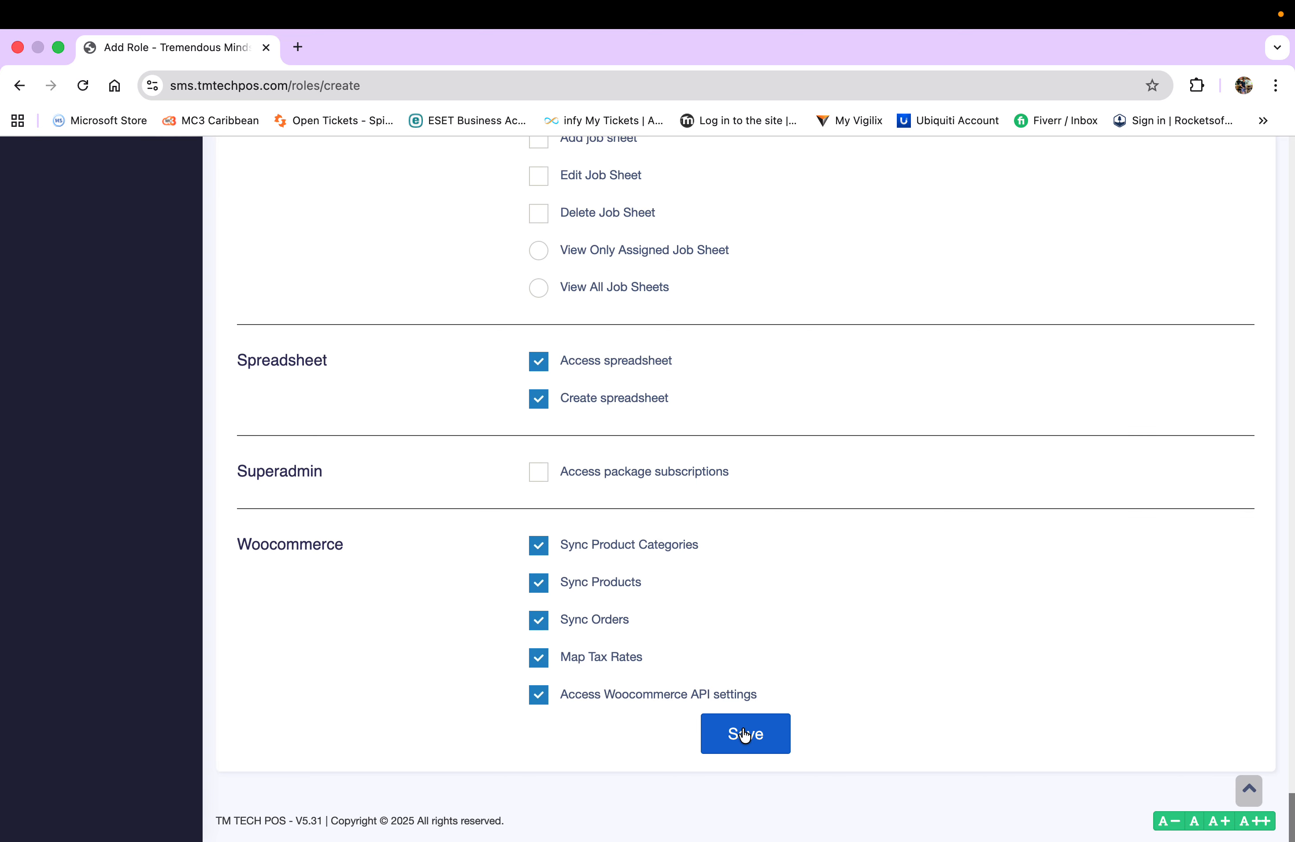
left_click(745, 735)
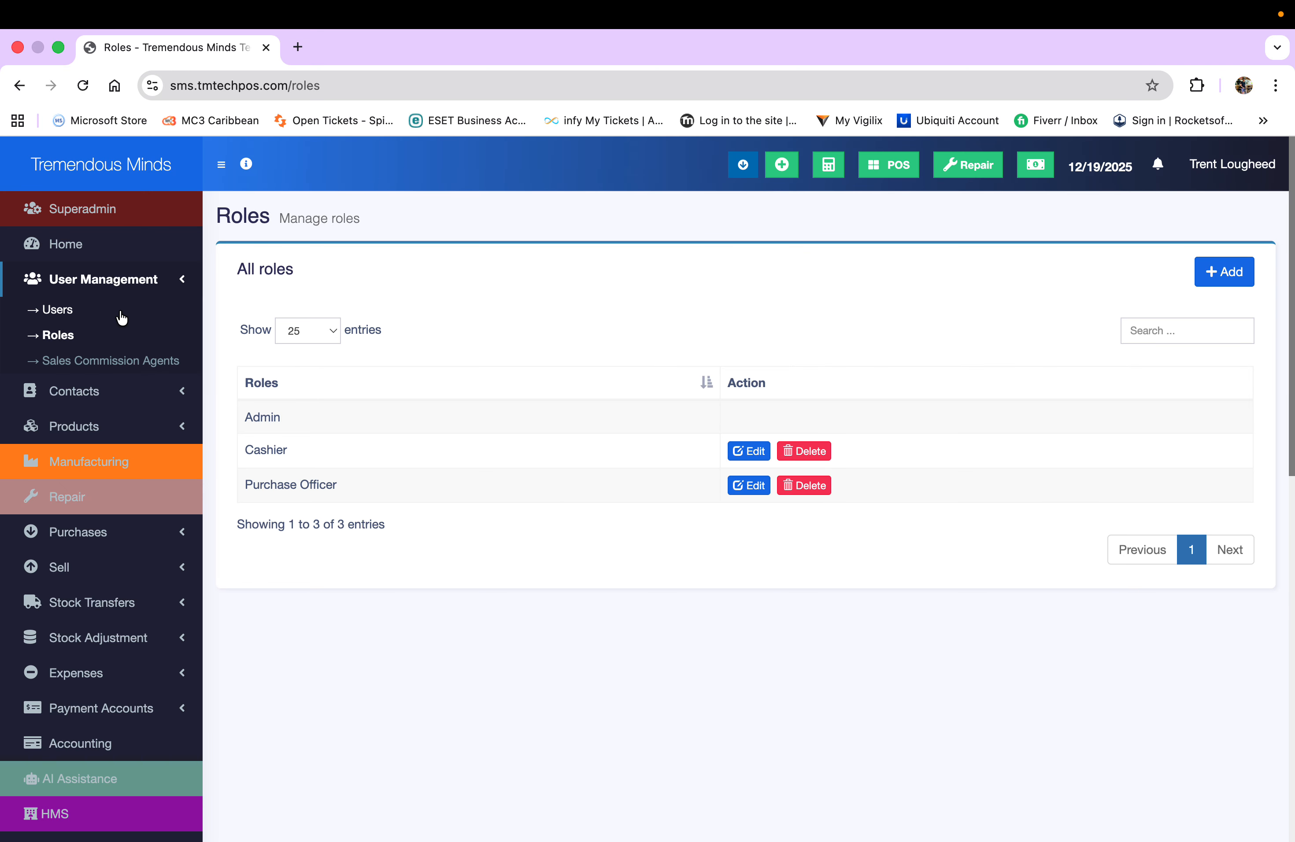
- Start a new user from the Users list and set the prefix to Mr
left_click(66, 315)
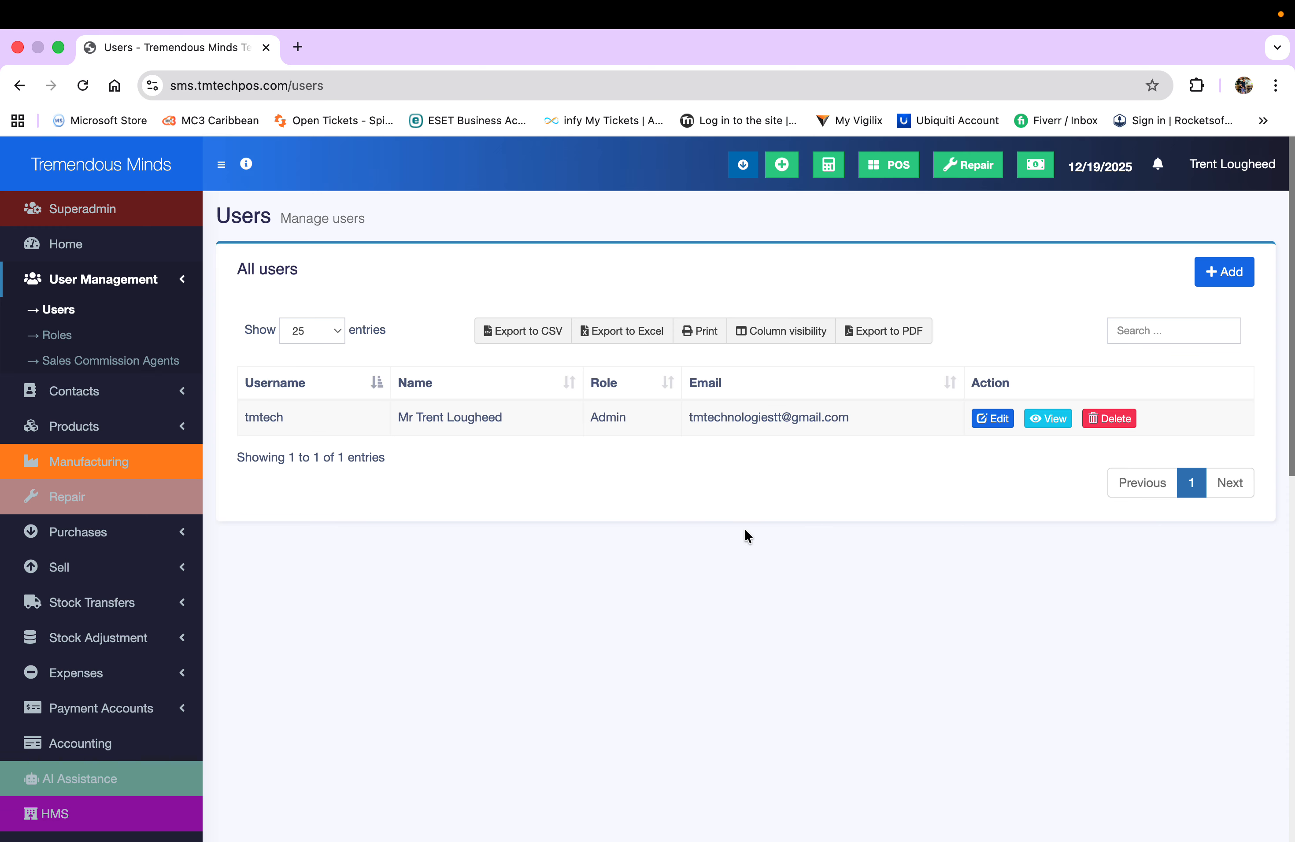
left_click(1213, 274)
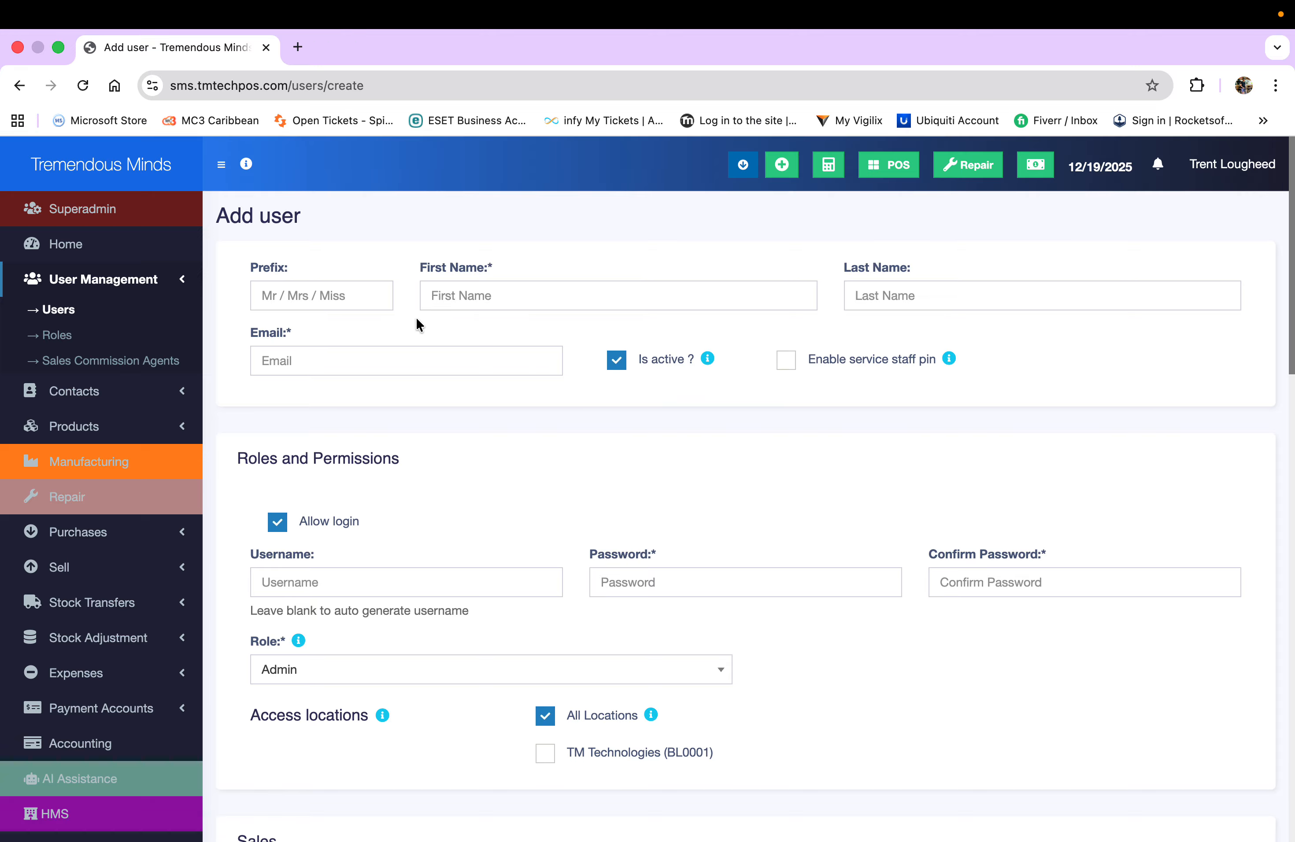
left_click(341, 296)
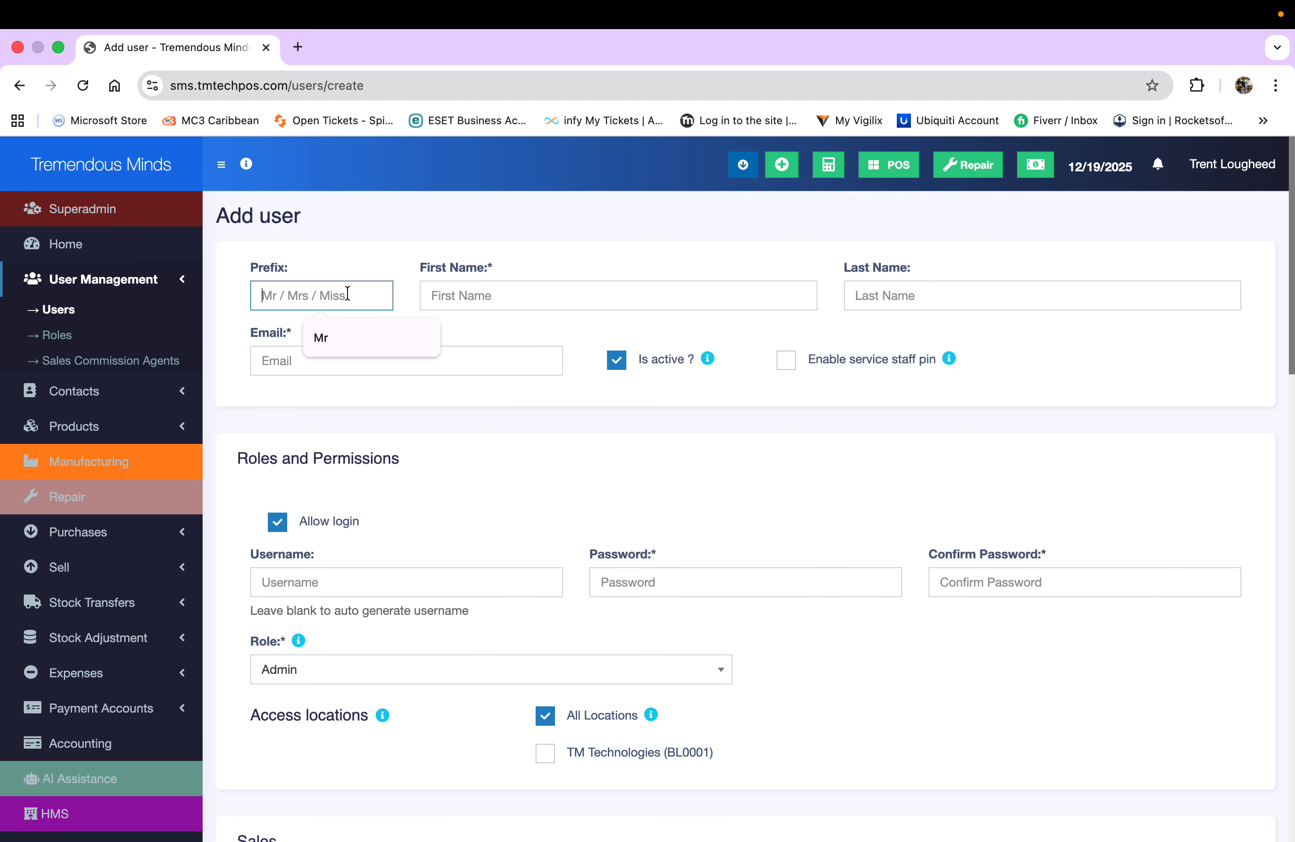
left_click(358, 337)
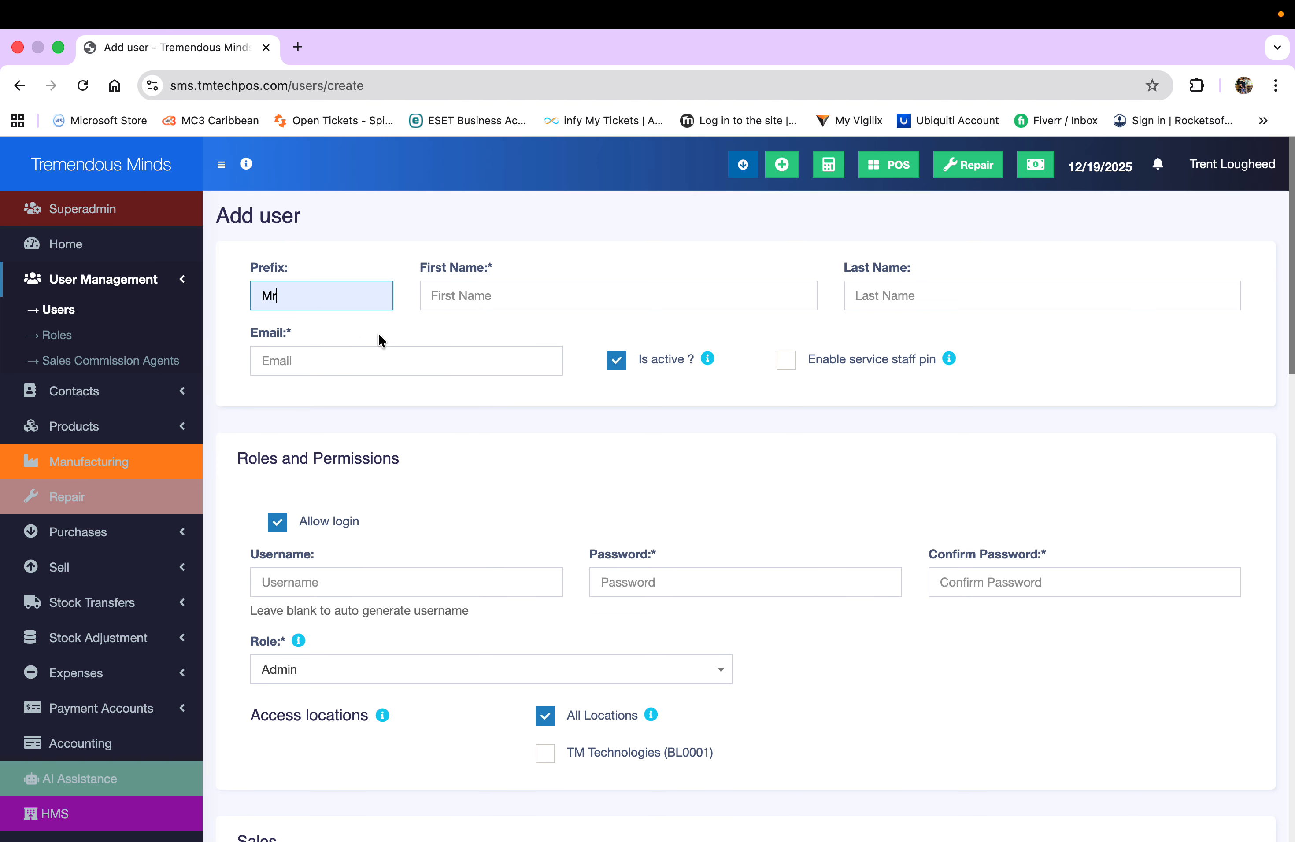
- Enter the new user's first and last name and their e-mail address
left_click(475, 294)
type("P")
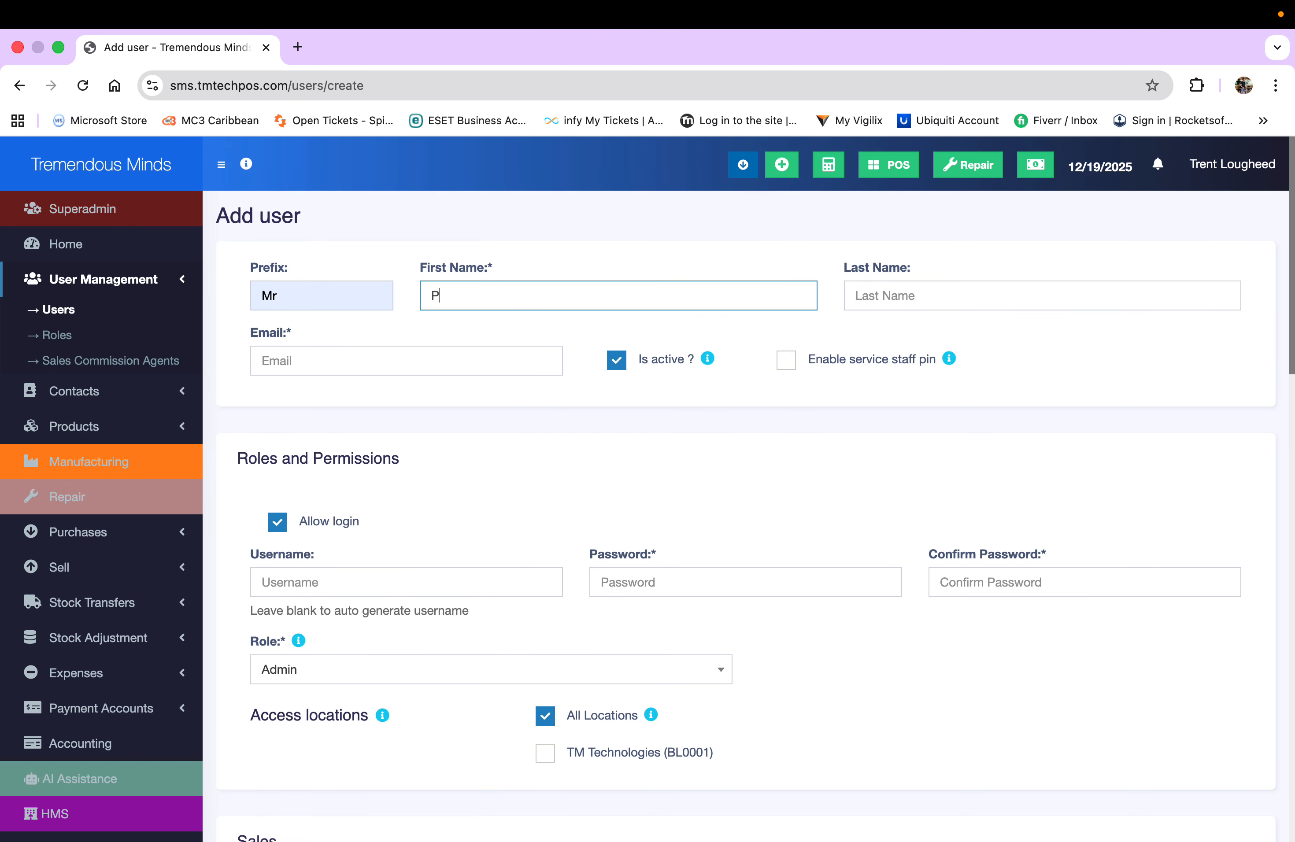
type("urchasing")
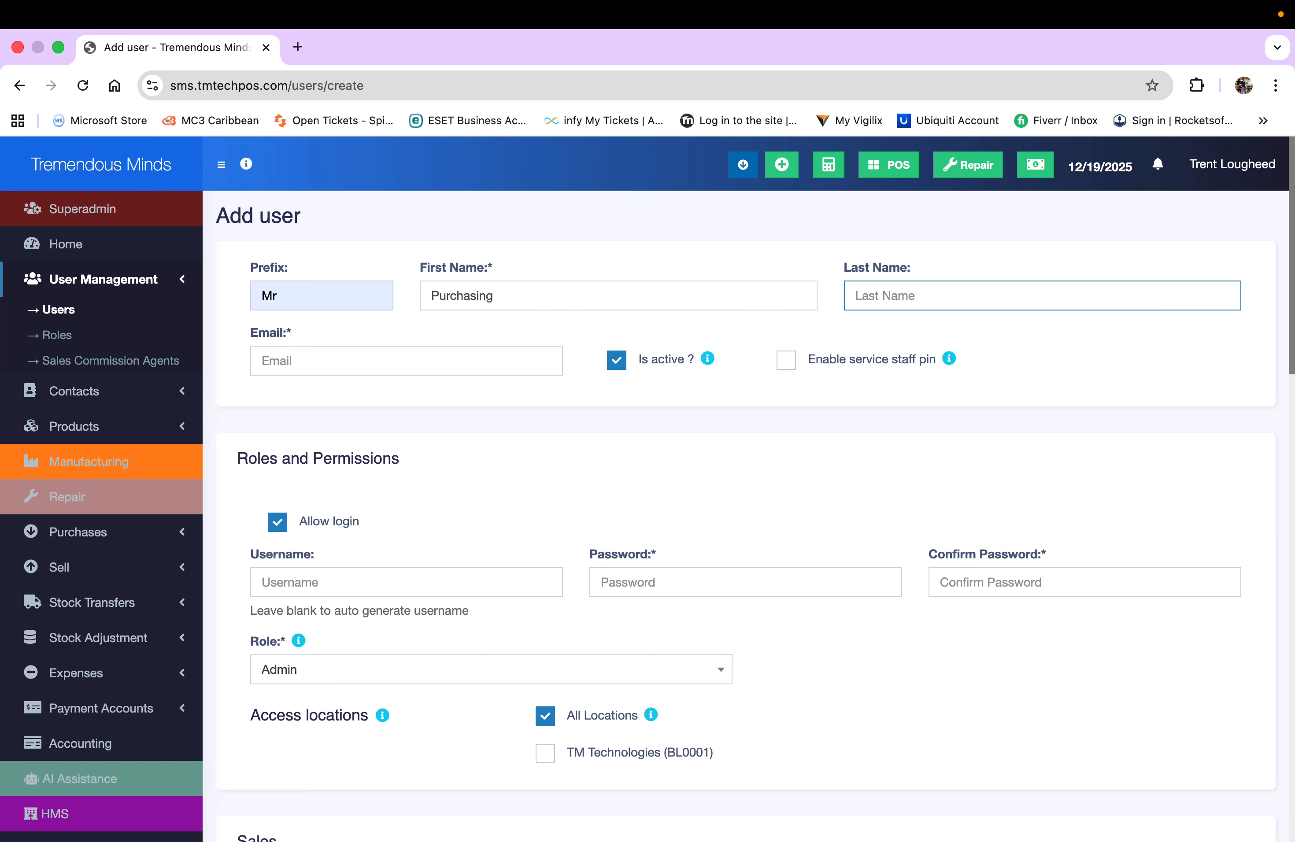
type("Officer")
left_click(338, 360)
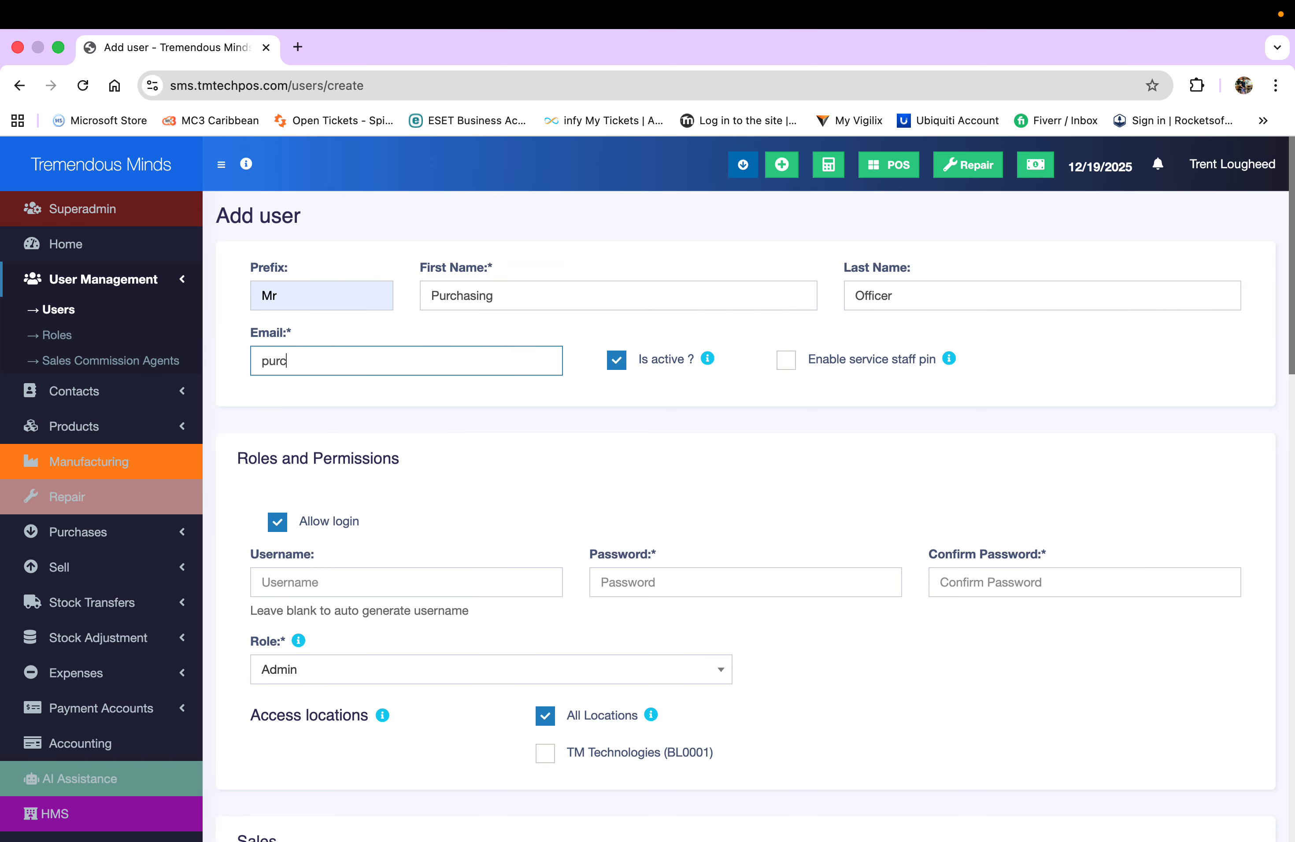
- Give the user a login username and enter a password with its confirmation
scroll(556, 441, "down", 3)
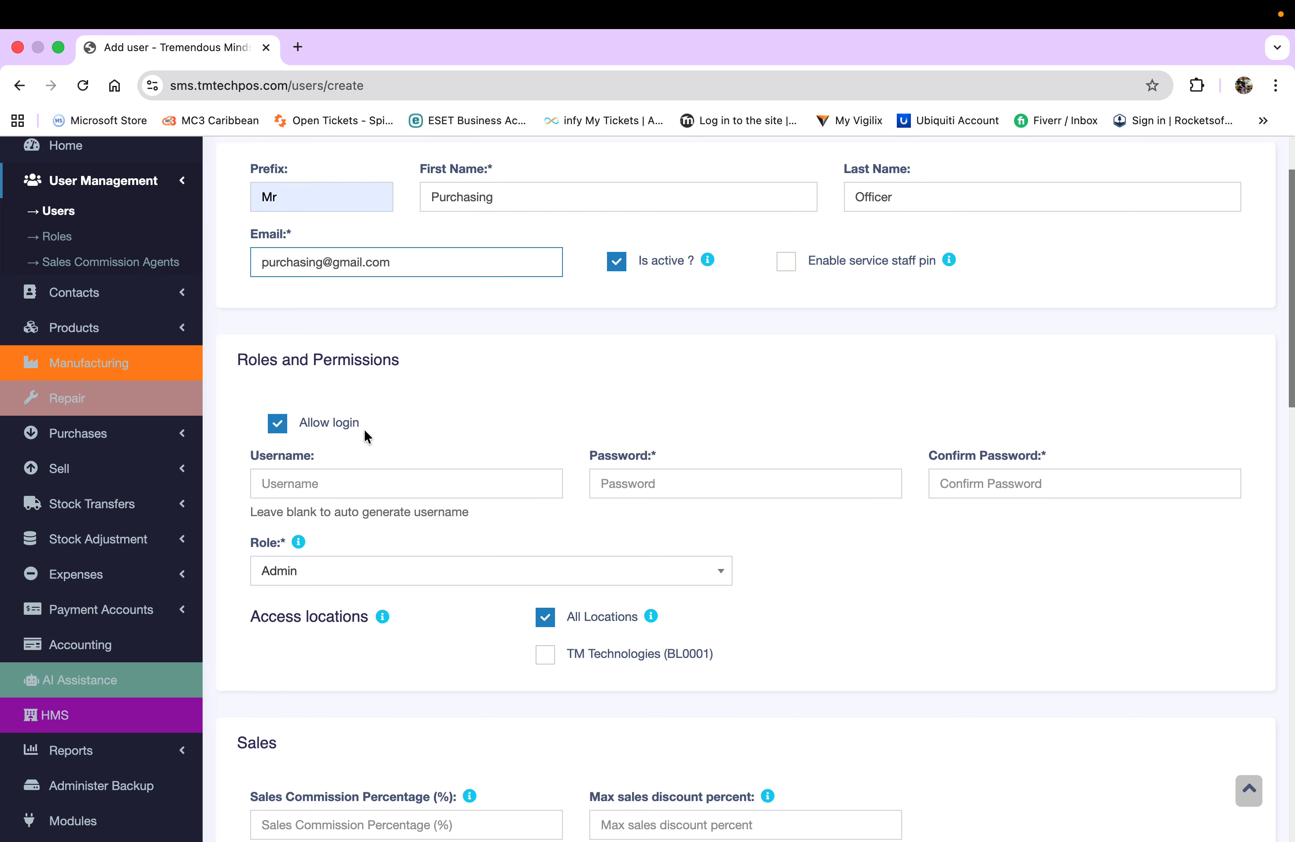
left_click(342, 487)
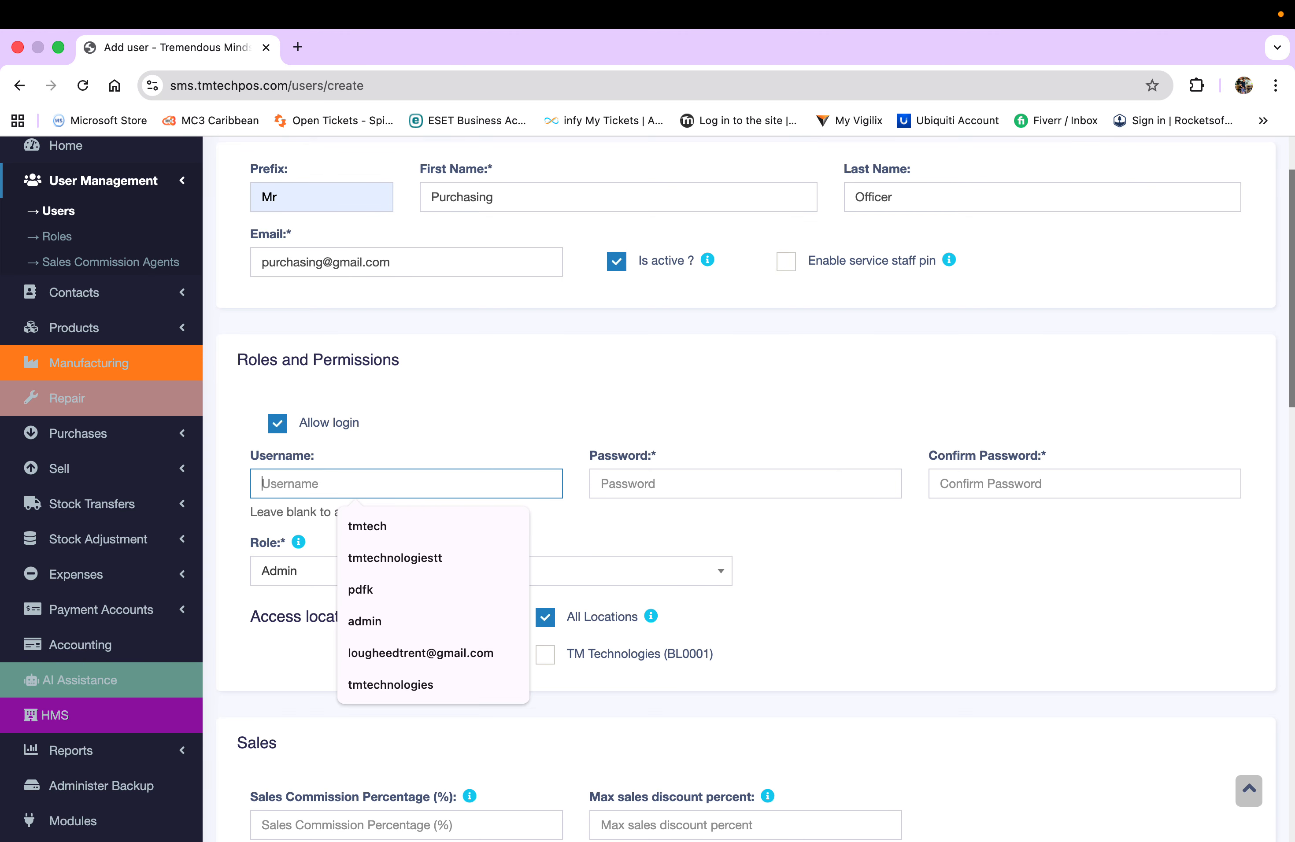
type("purchais")
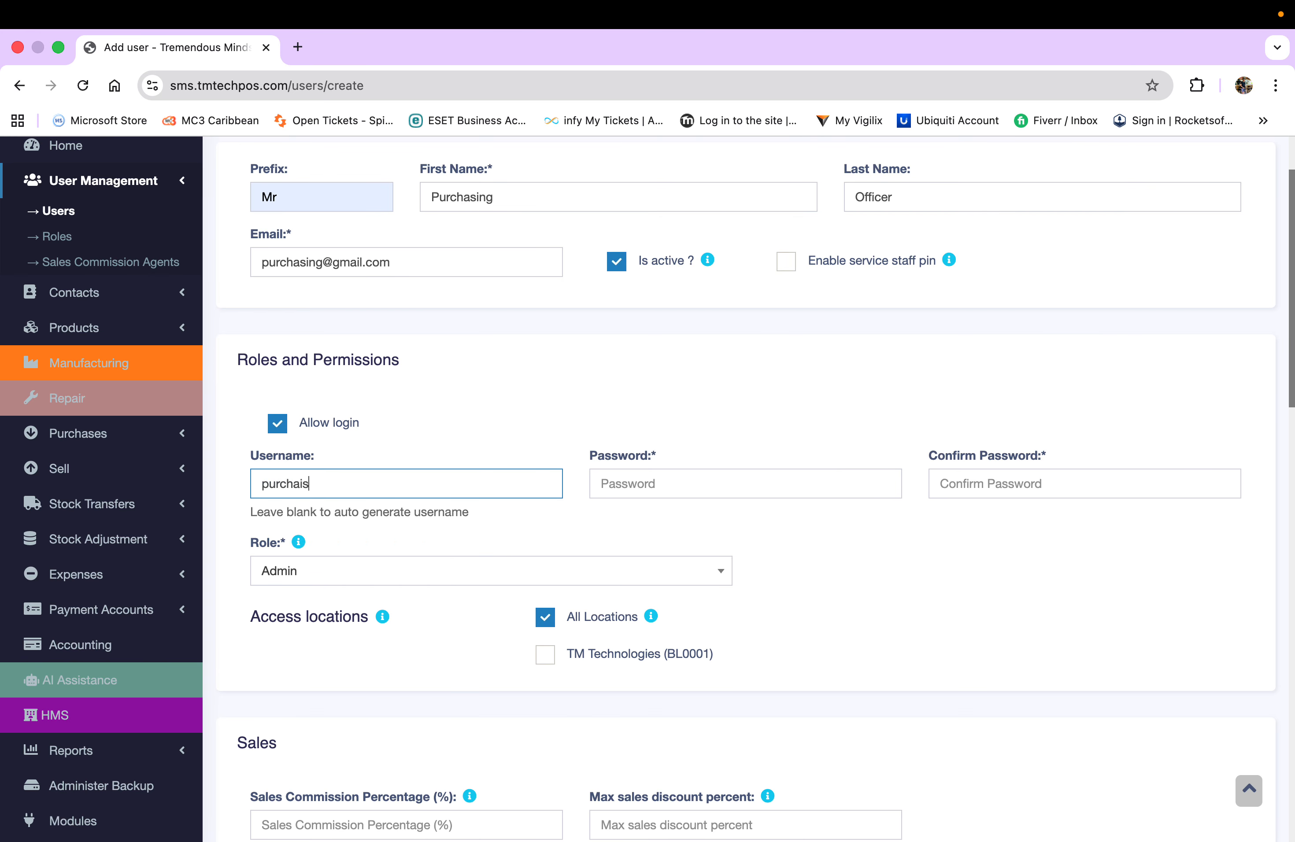
type("sing")
left_click(709, 480)
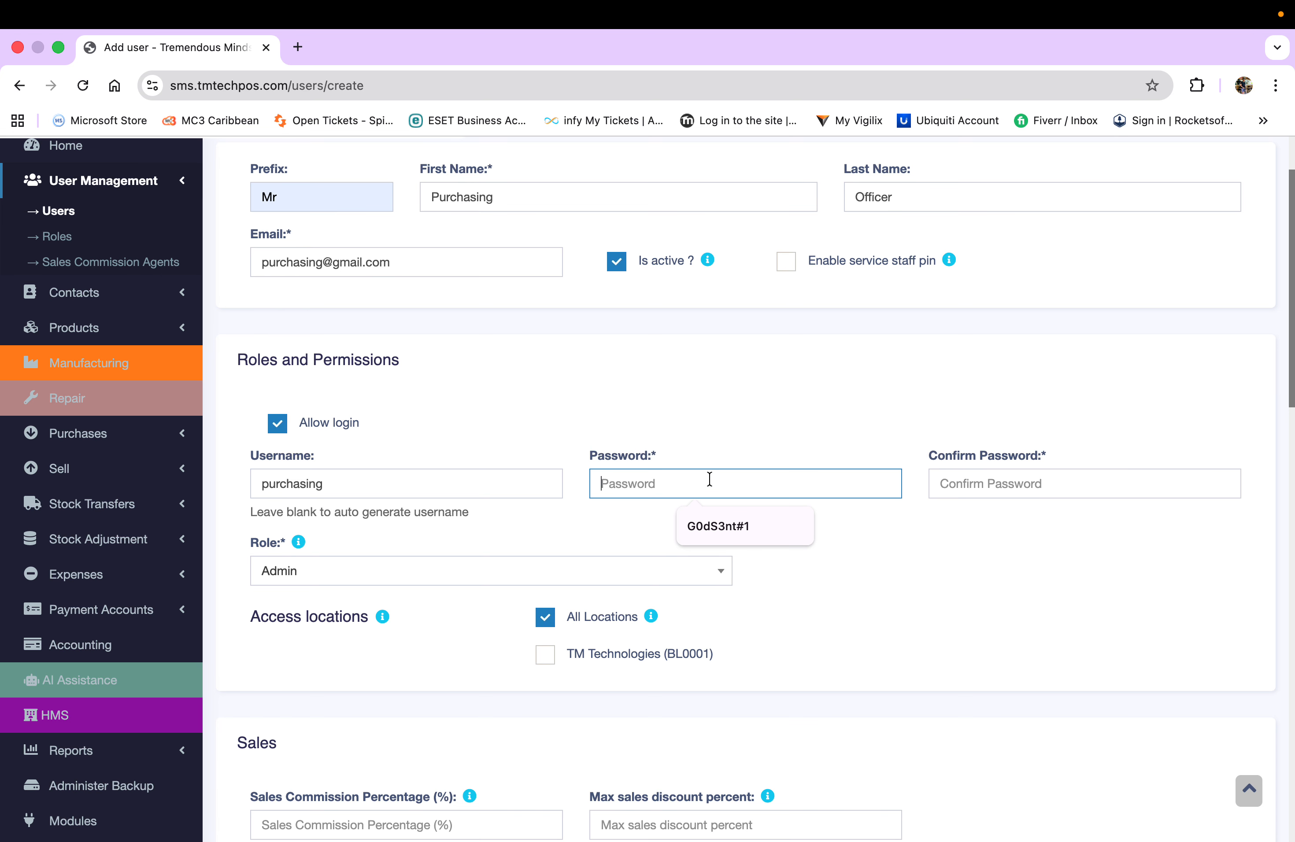
type("••••••")
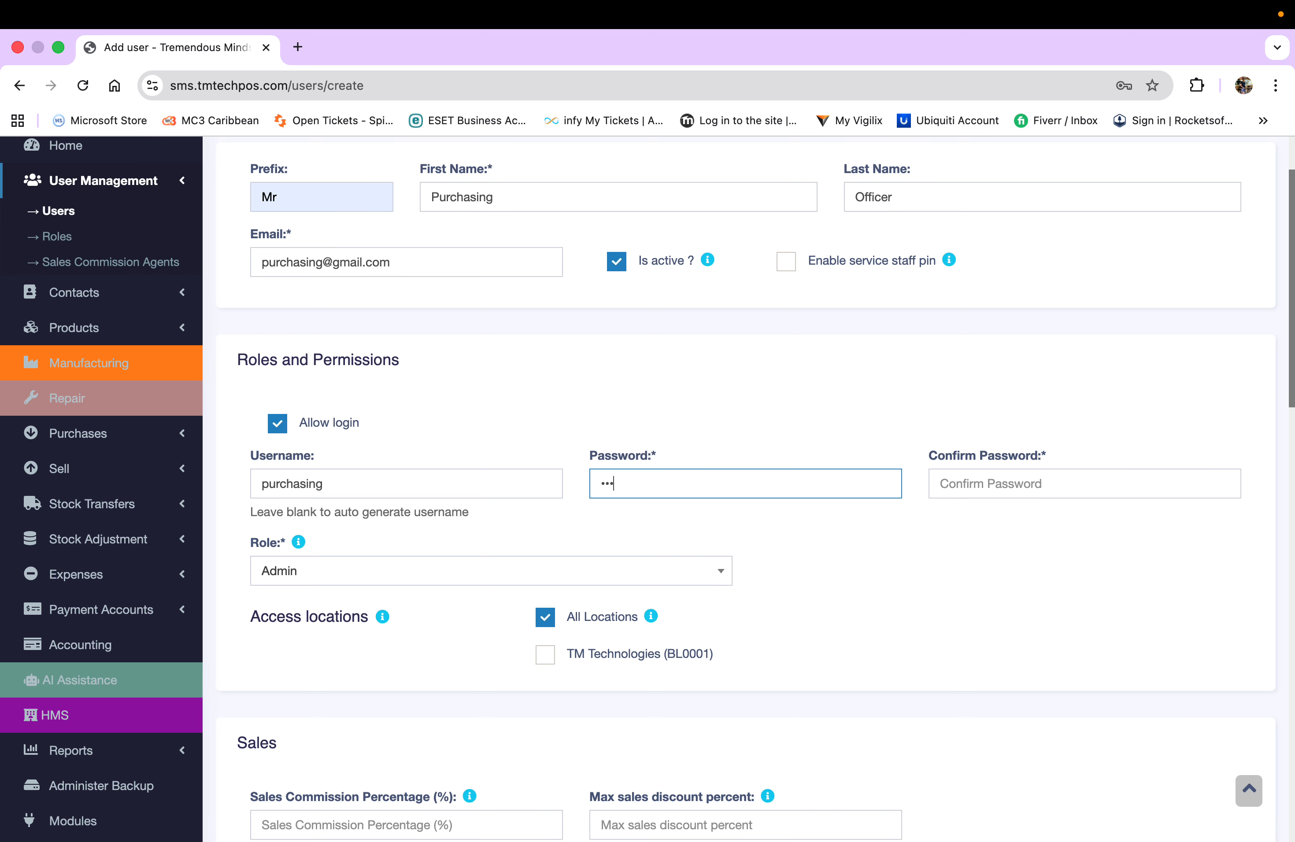
type("•••••")
key("Tab")
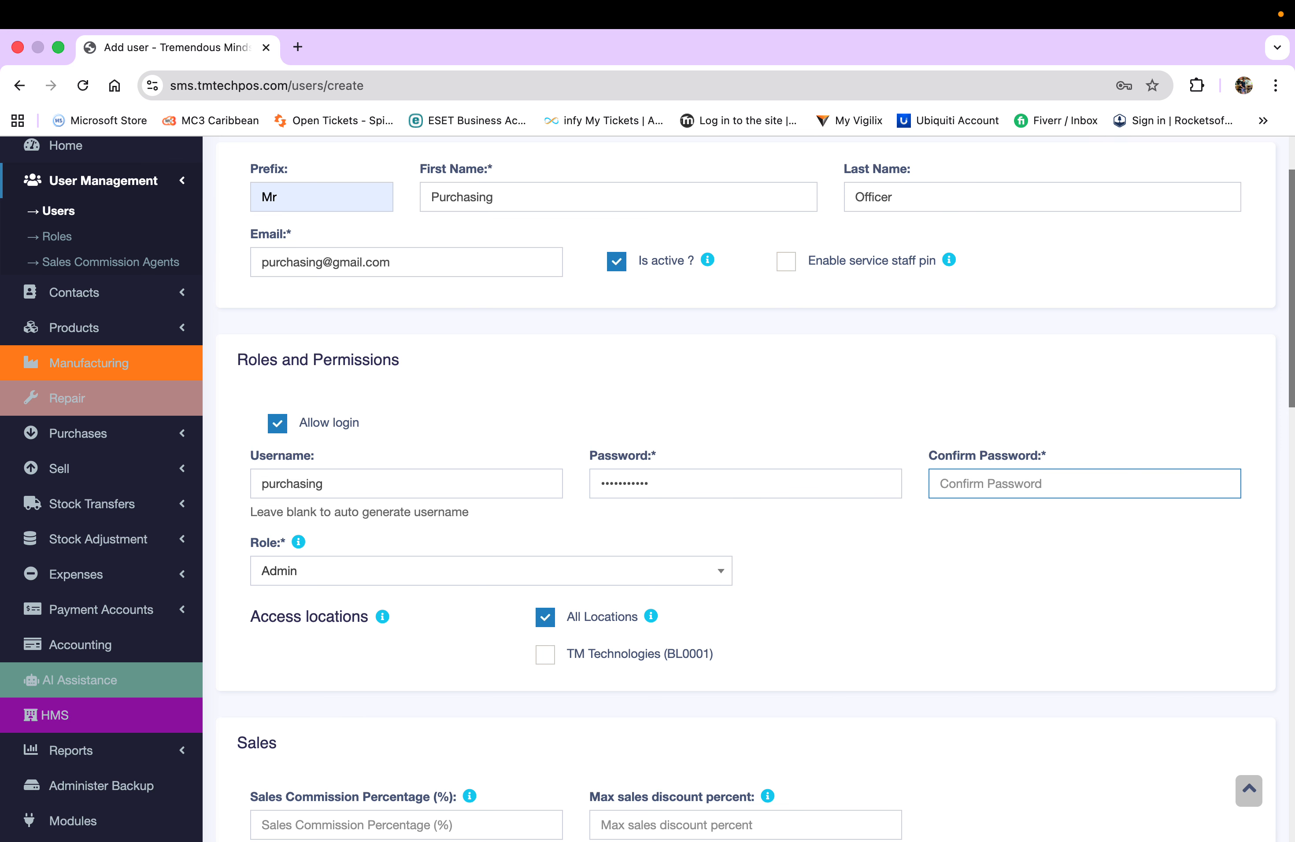
type("•••••••••••")
- Set the user's role to Purchase Officer
scroll(772, 553, "down", 4)
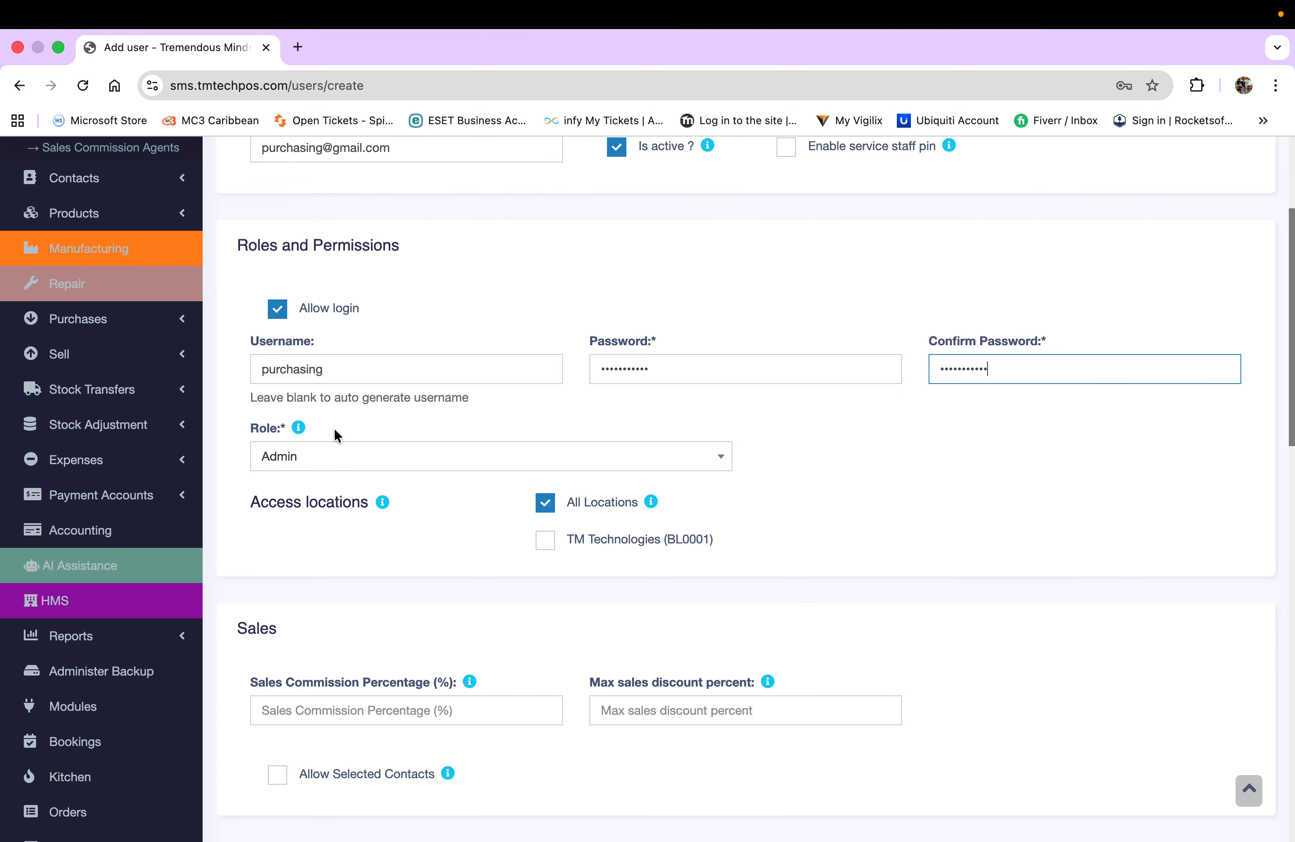
left_click(723, 459)
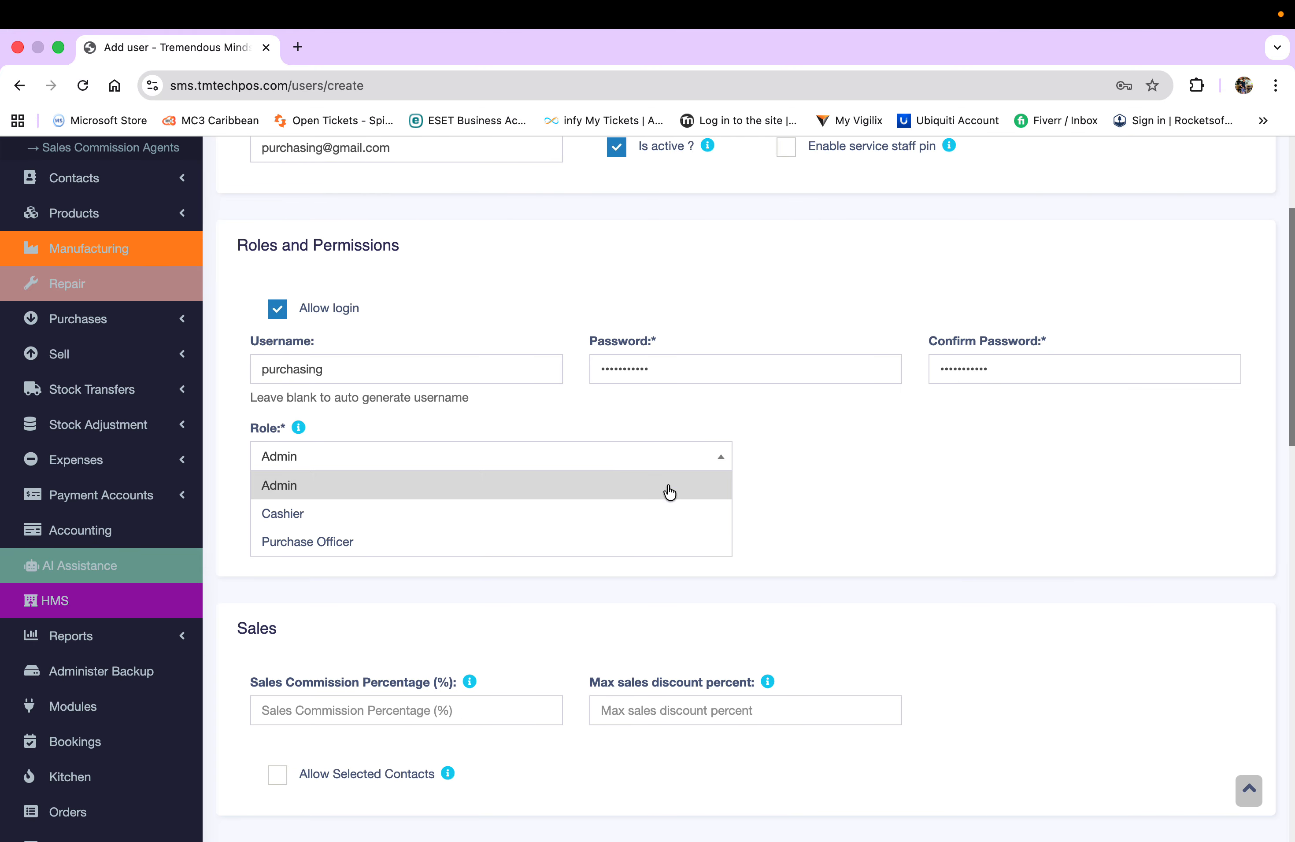
left_click(532, 541)
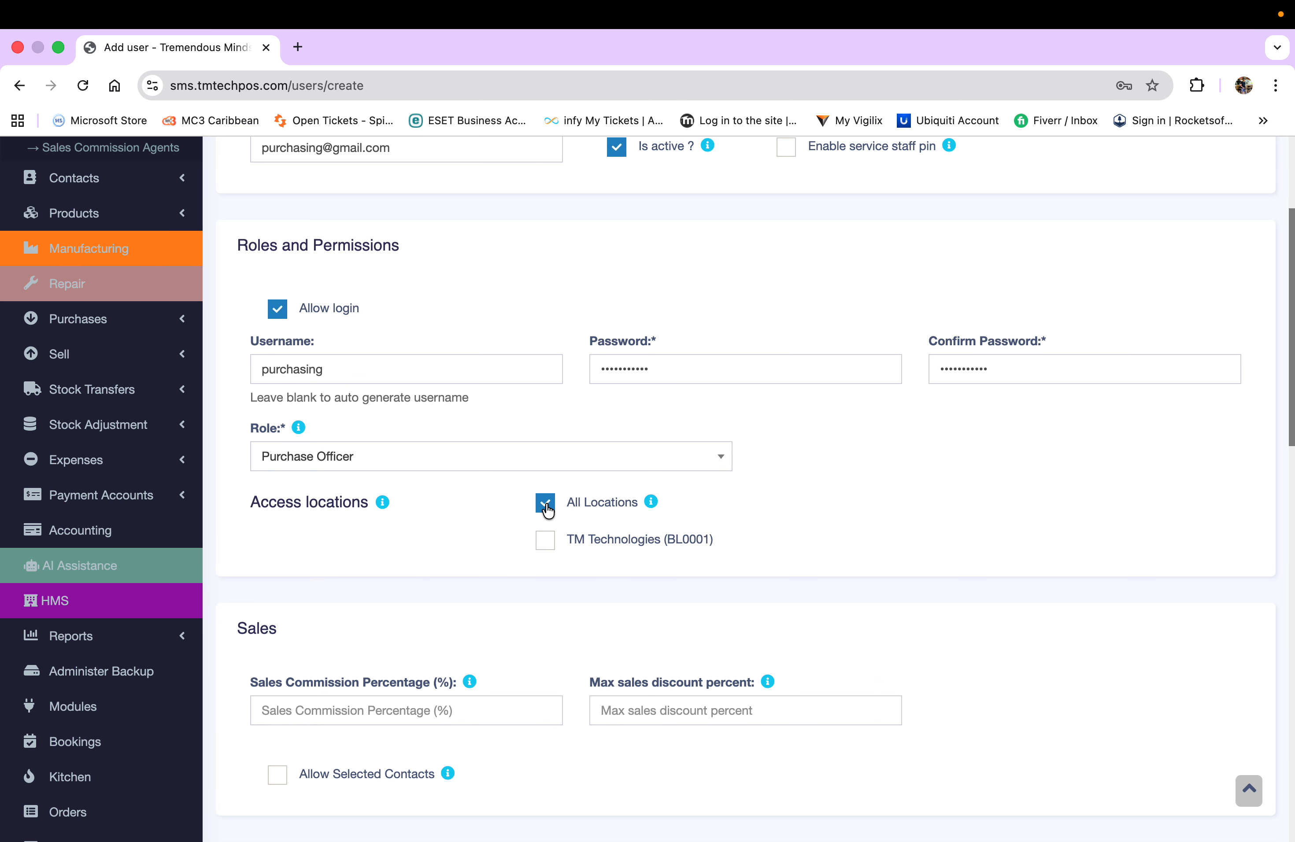
- Tick TM Technologies (BL0001) under Access locations, leaving Sales Commission Percentage empty
left_click(543, 541)
scroll(431, 538, "down", 5)
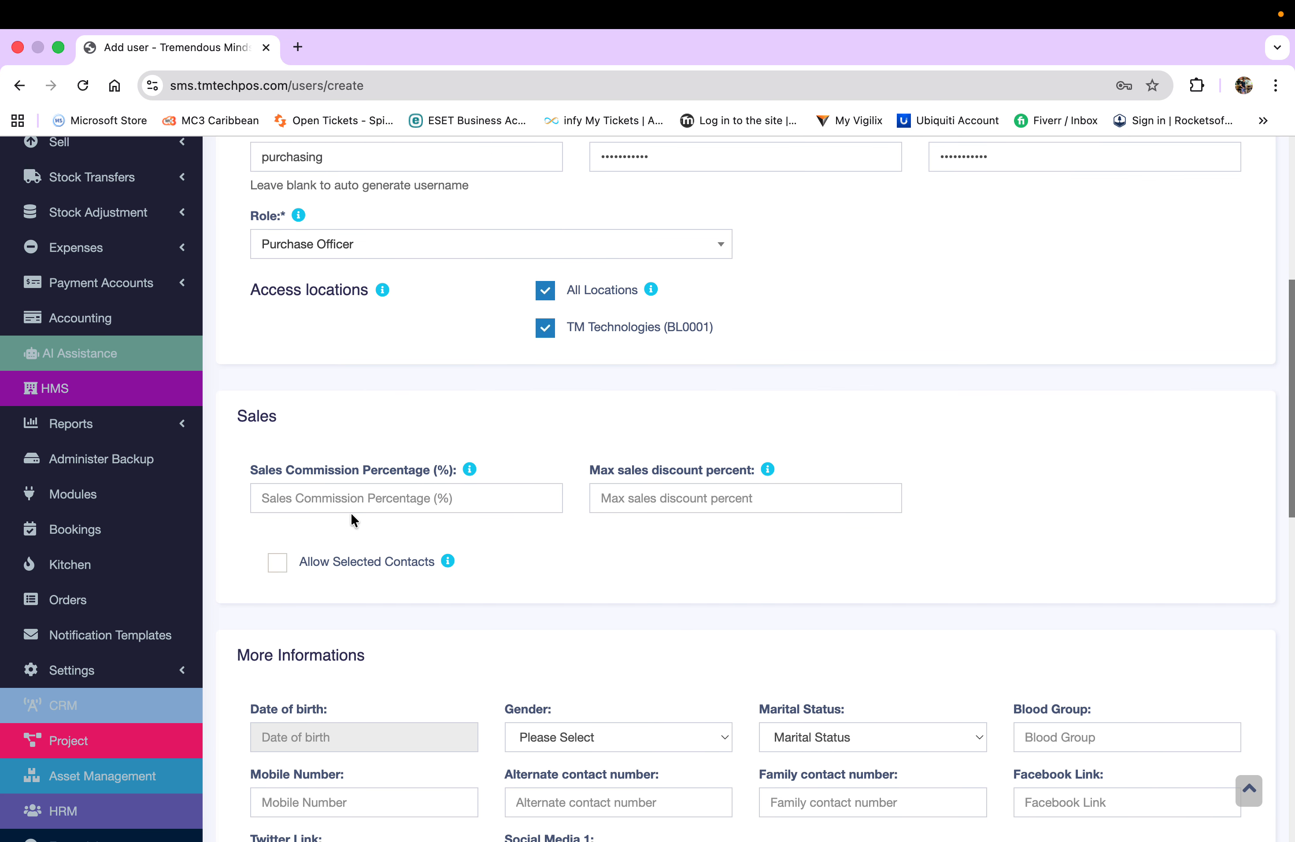
left_click(313, 498)
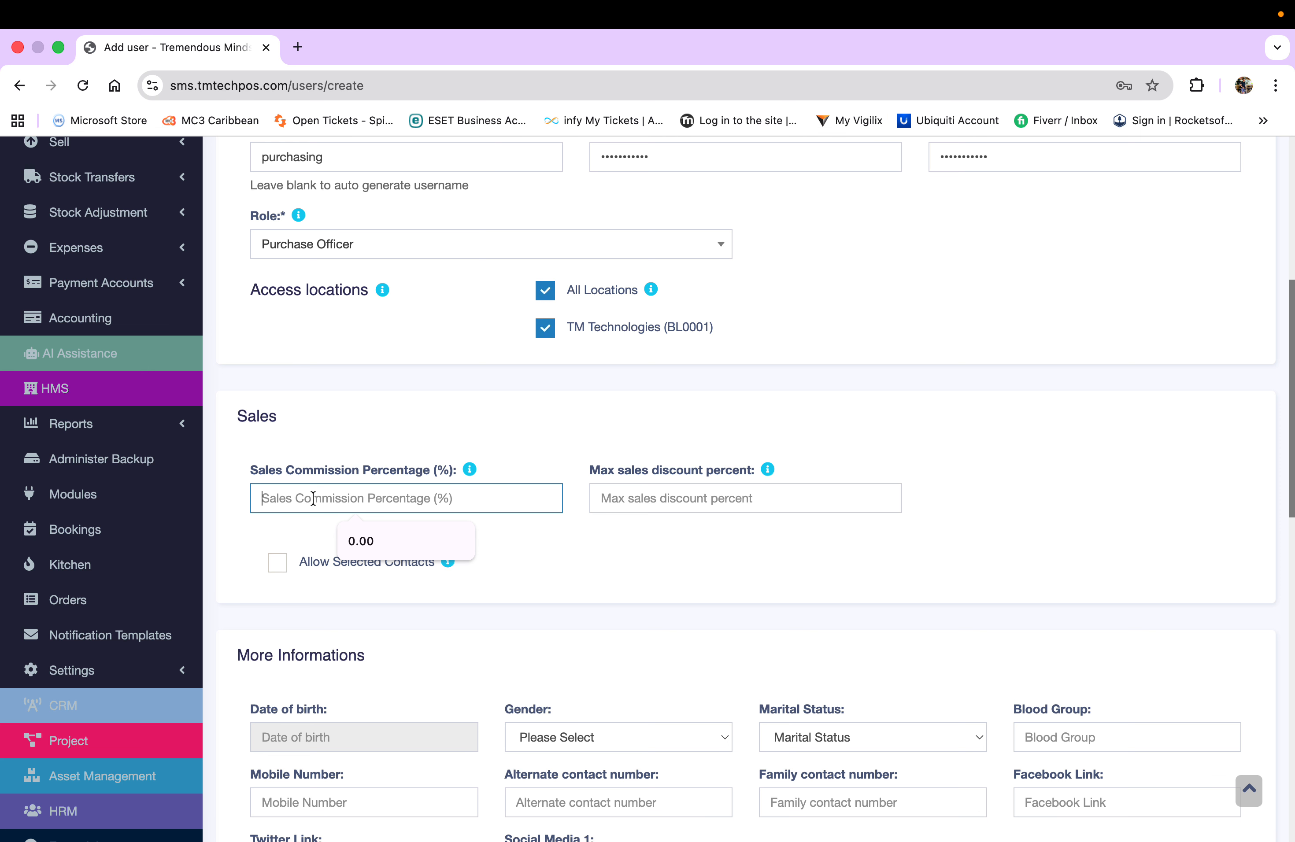
left_click(574, 555)
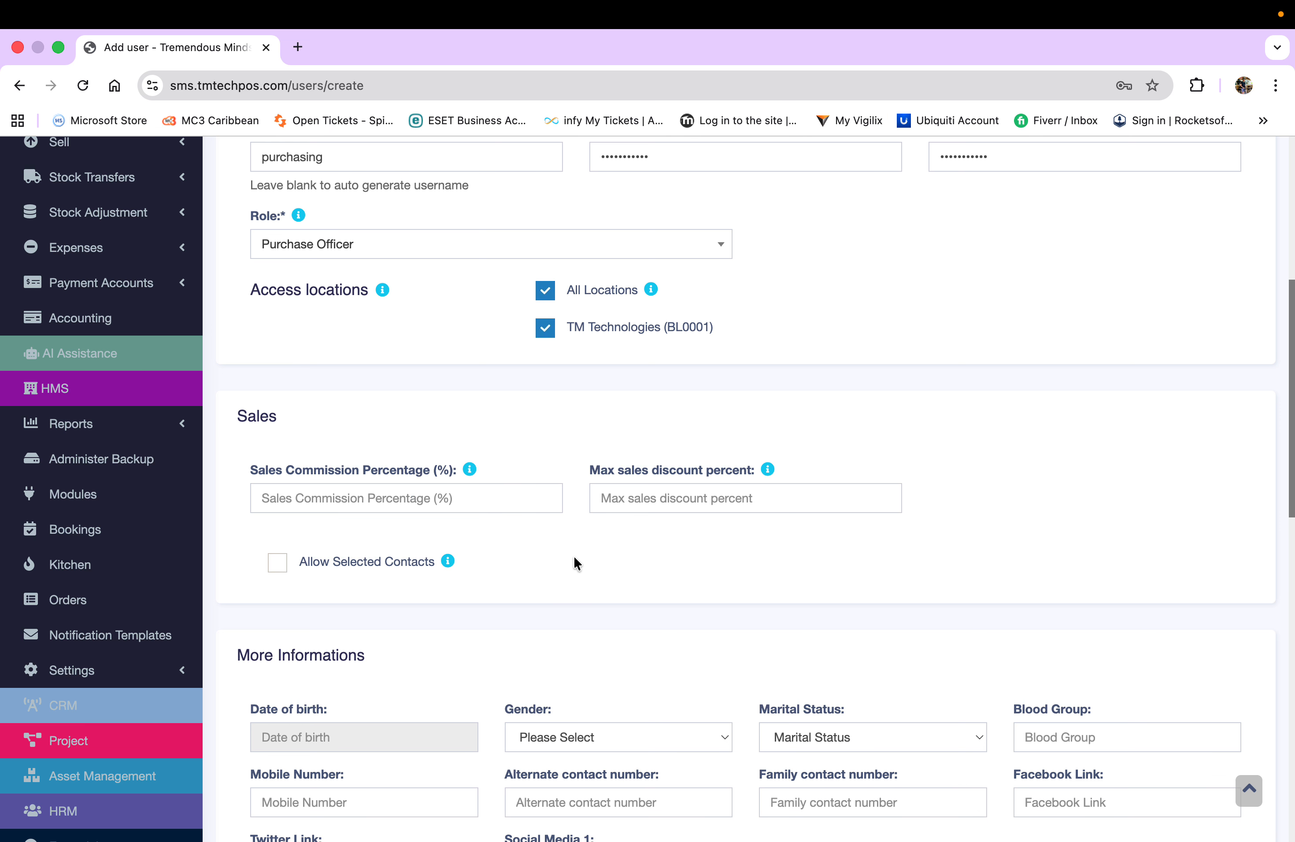
scroll(574, 556, "down", 2)
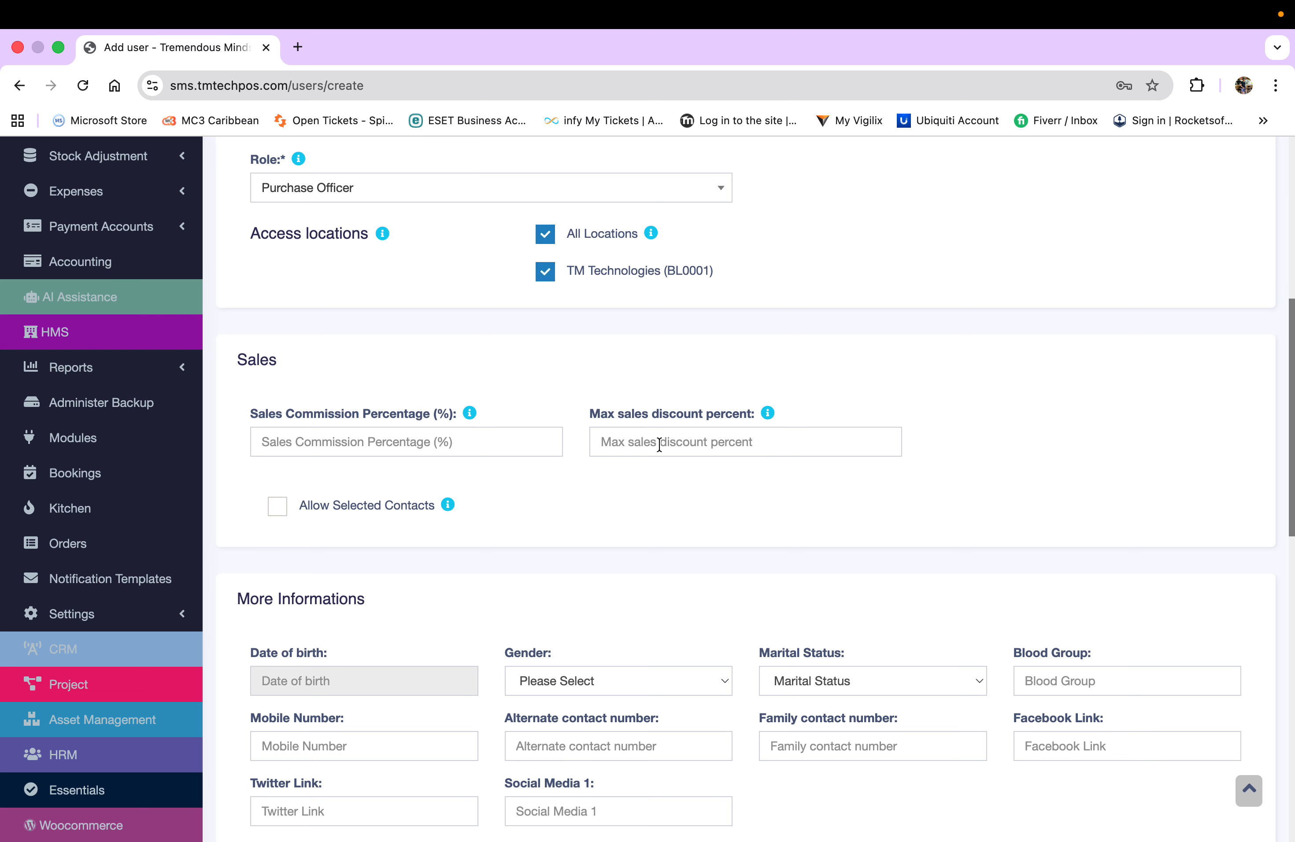
scroll(523, 506, "down", 3)
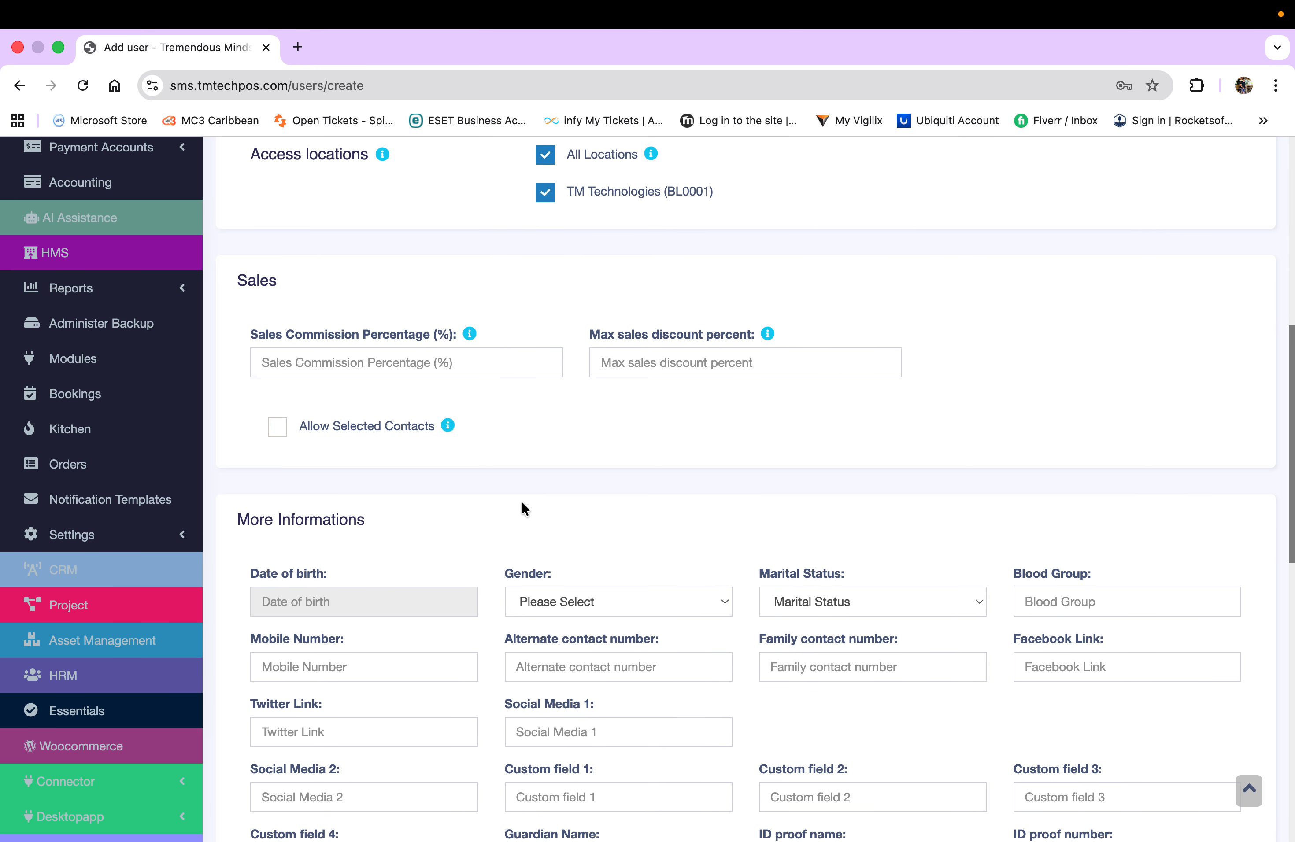
scroll(523, 509, "down", 5)
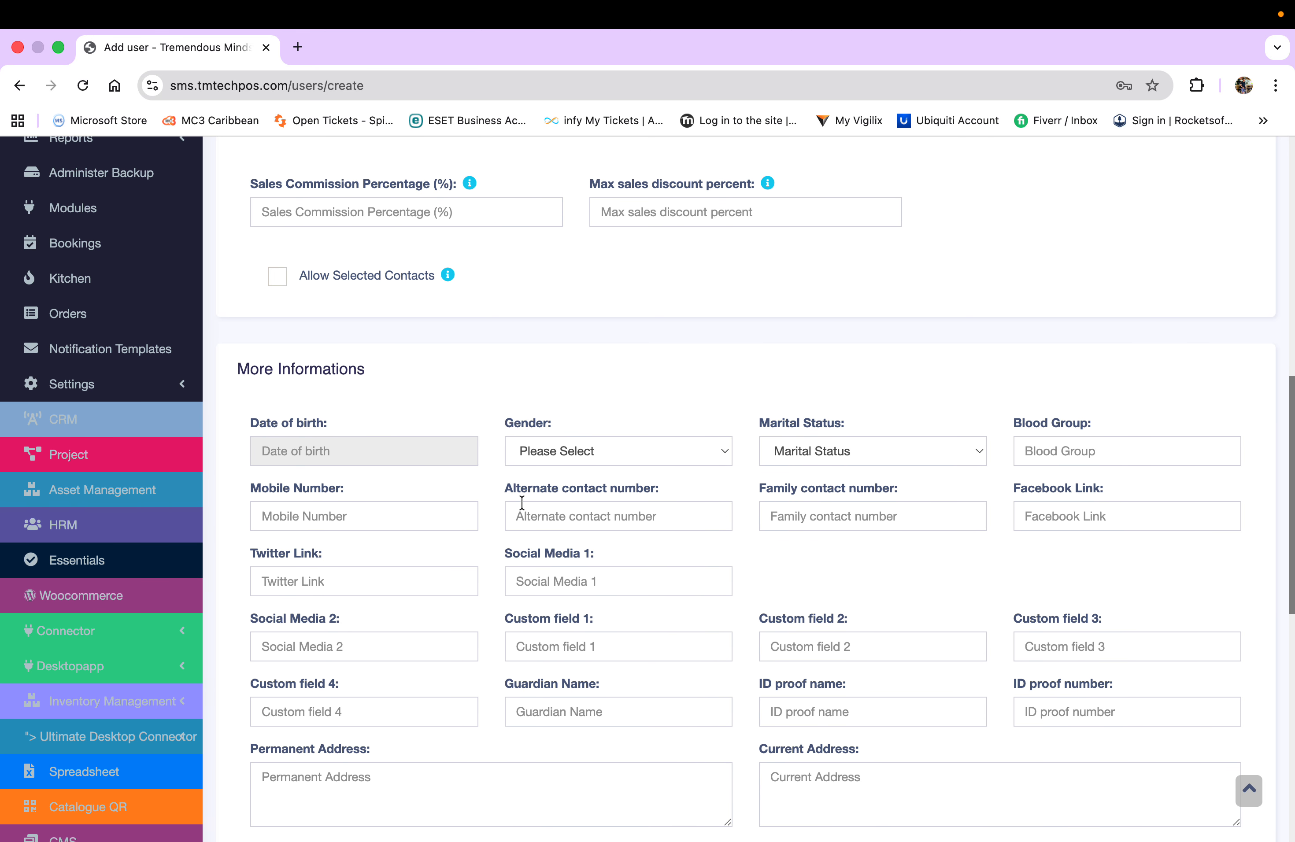
scroll(522, 502, "down", 3)
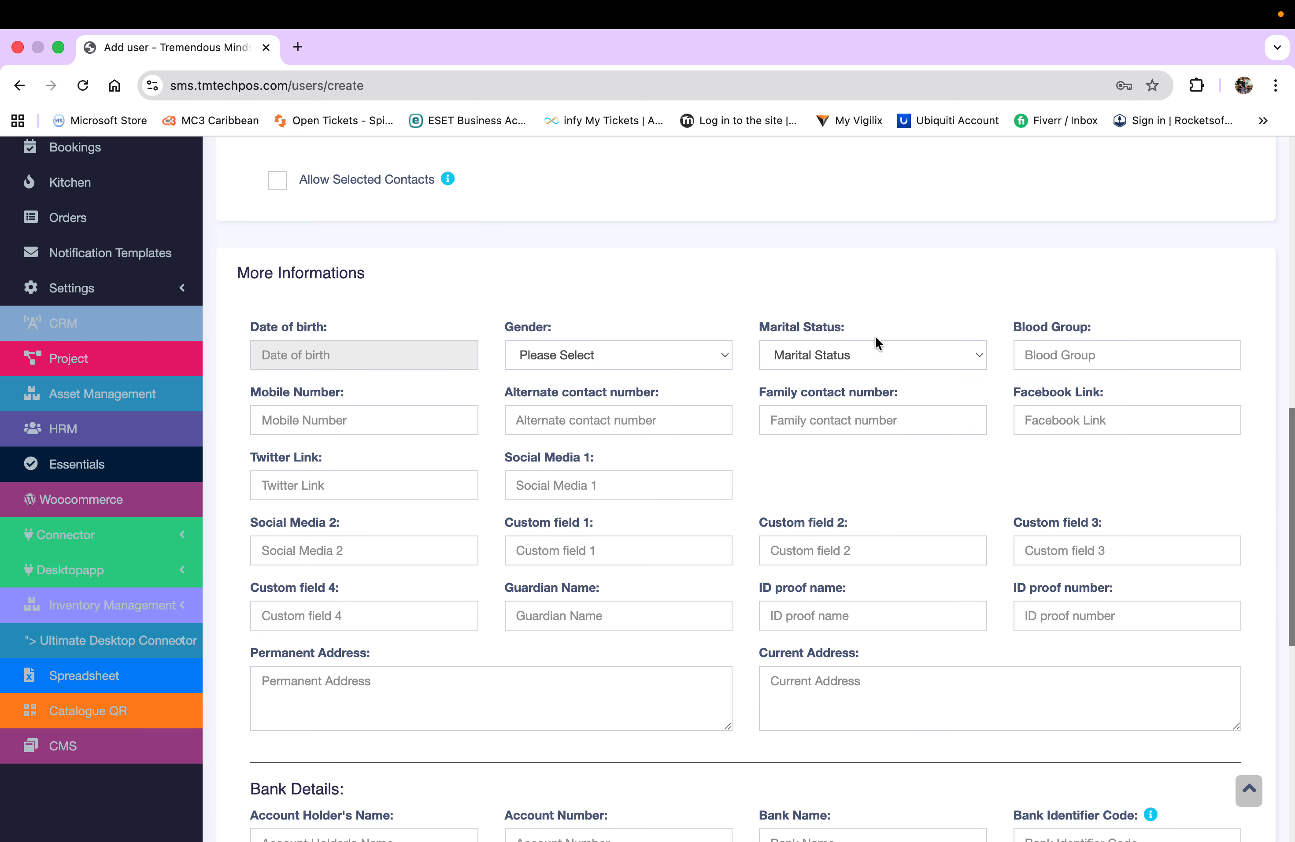
scroll(550, 598, "down", 1)
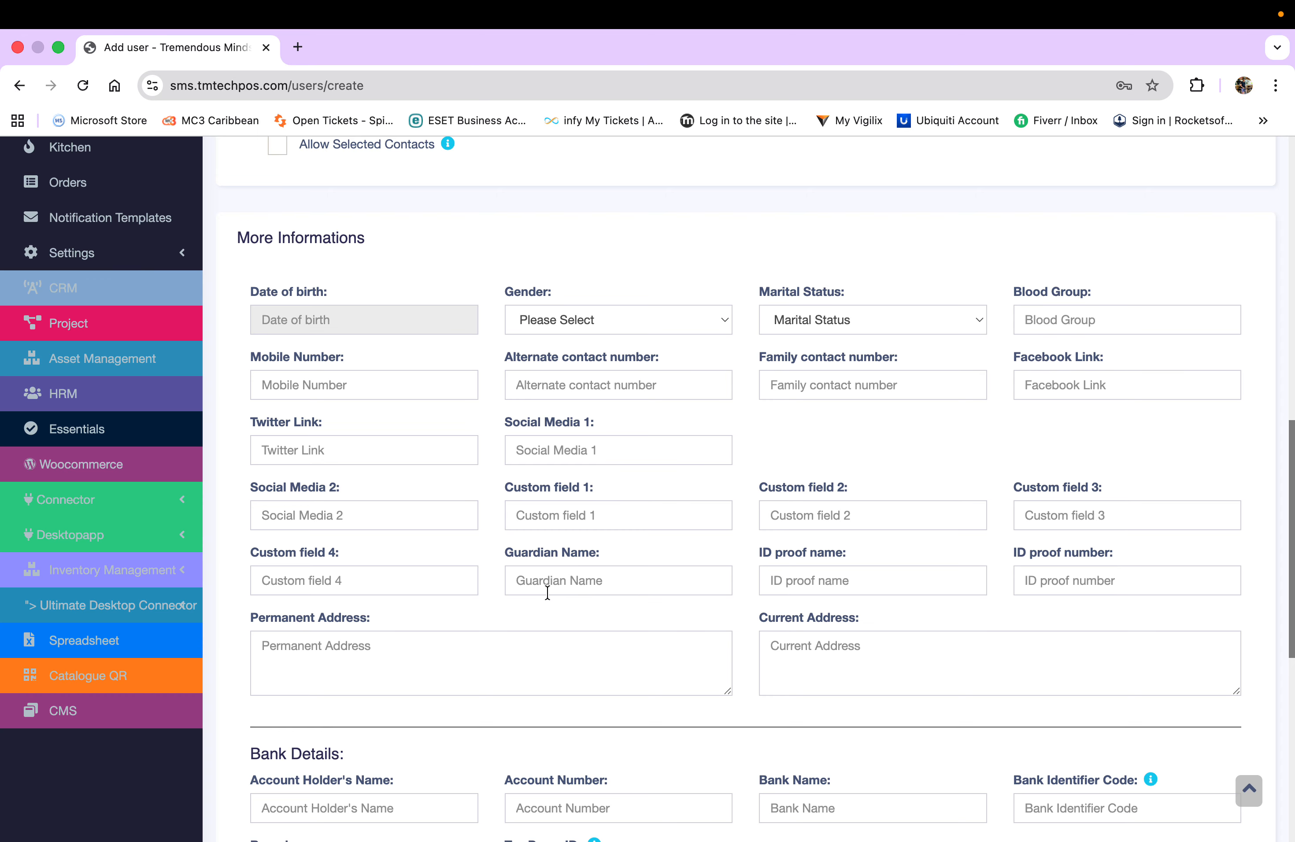
scroll(547, 592, "down", 8)
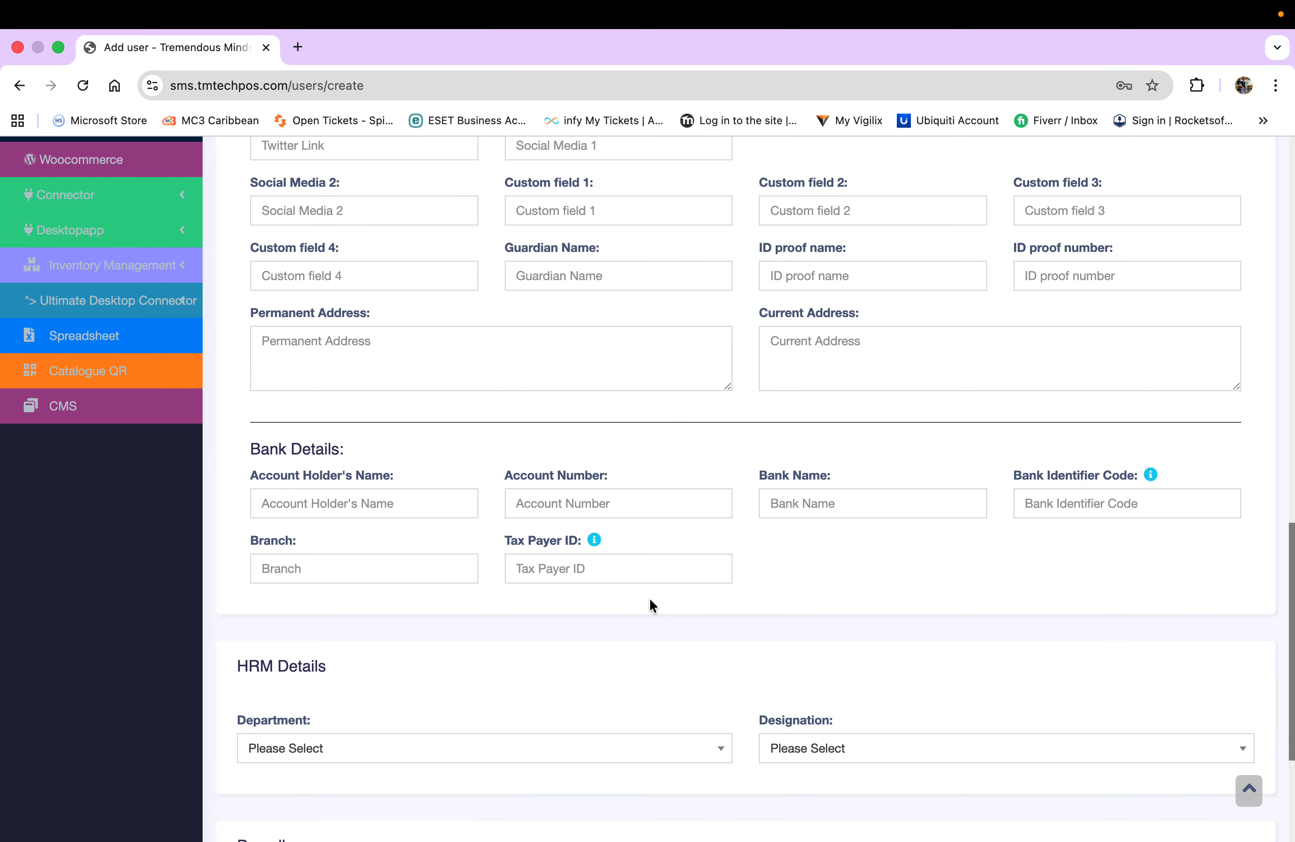
scroll(649, 598, "down", 5)
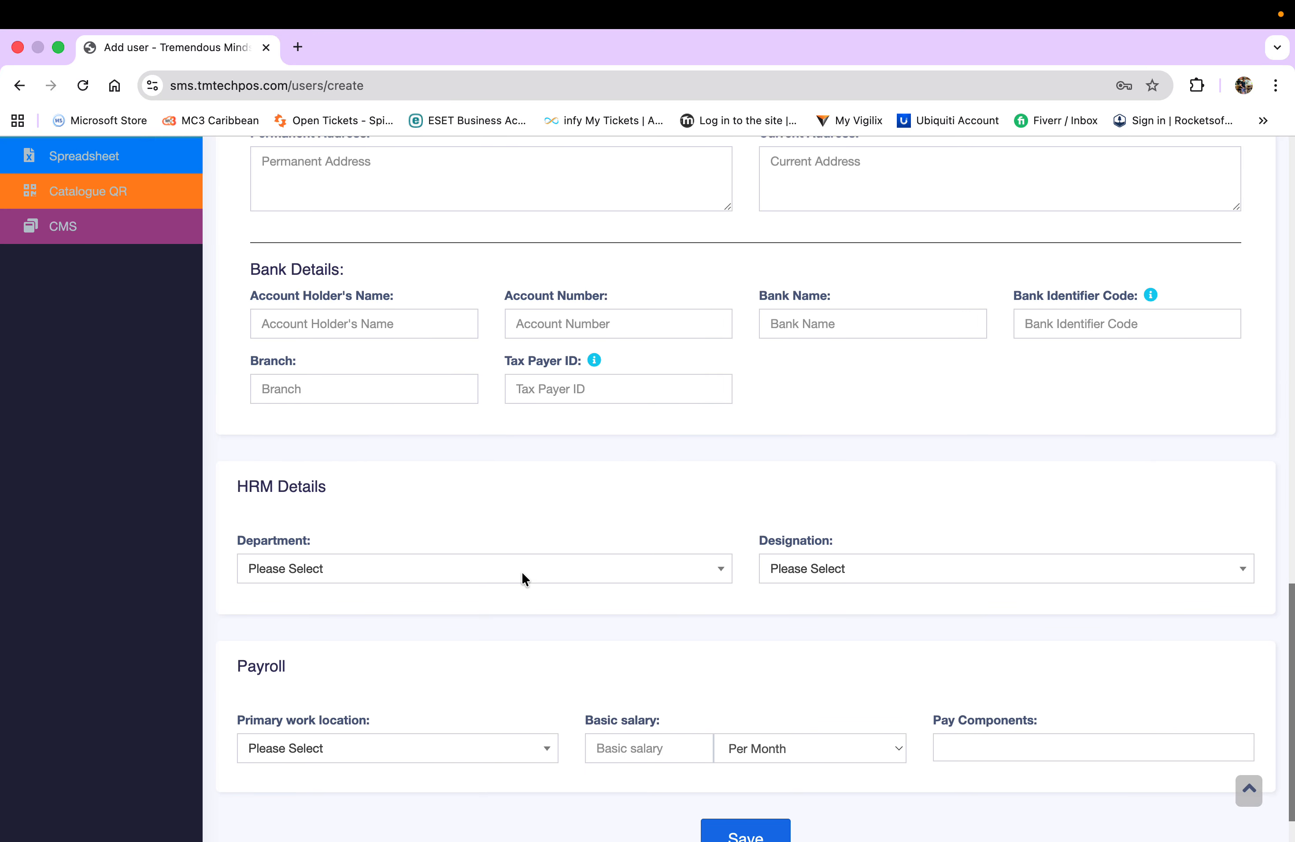
scroll(522, 579, "down", 2)
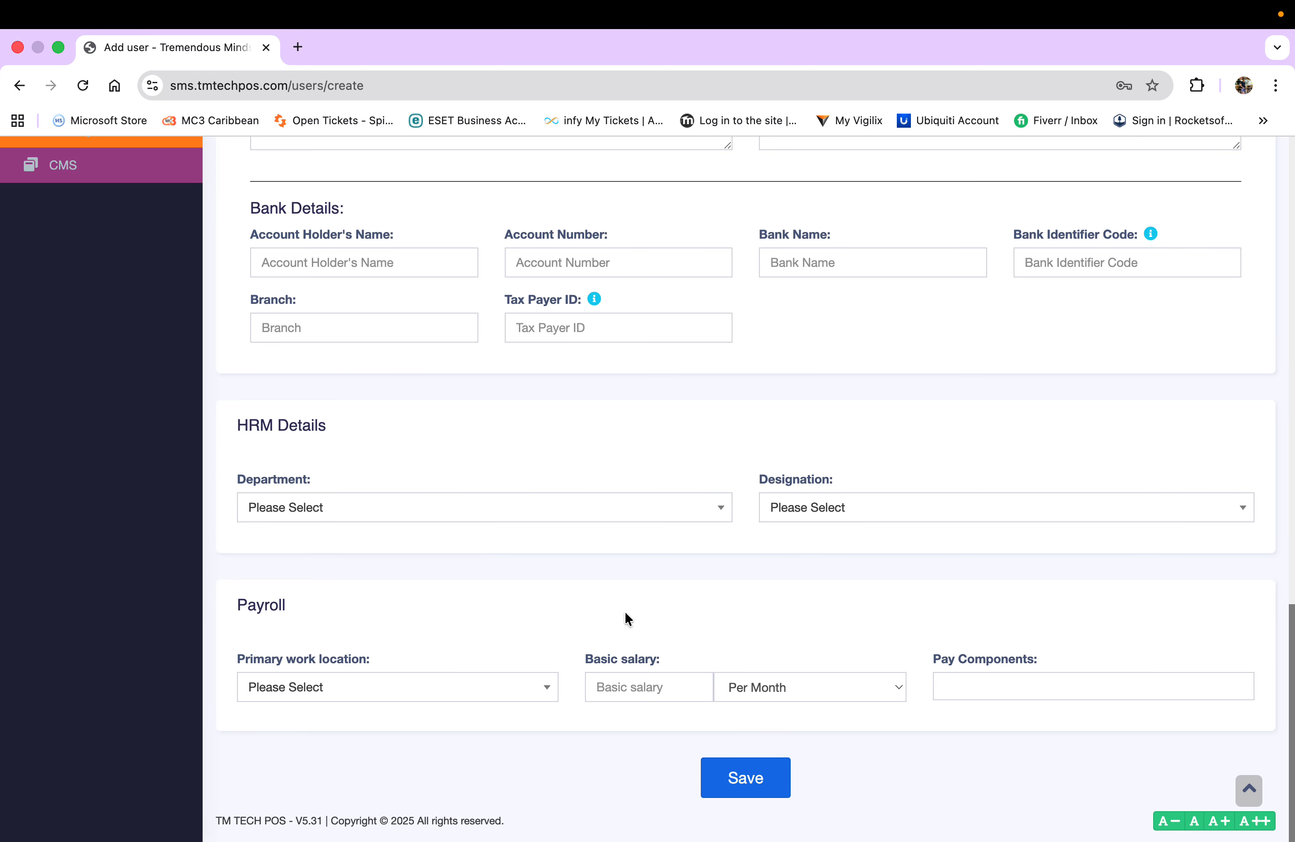
scroll(626, 613, "up", 15)
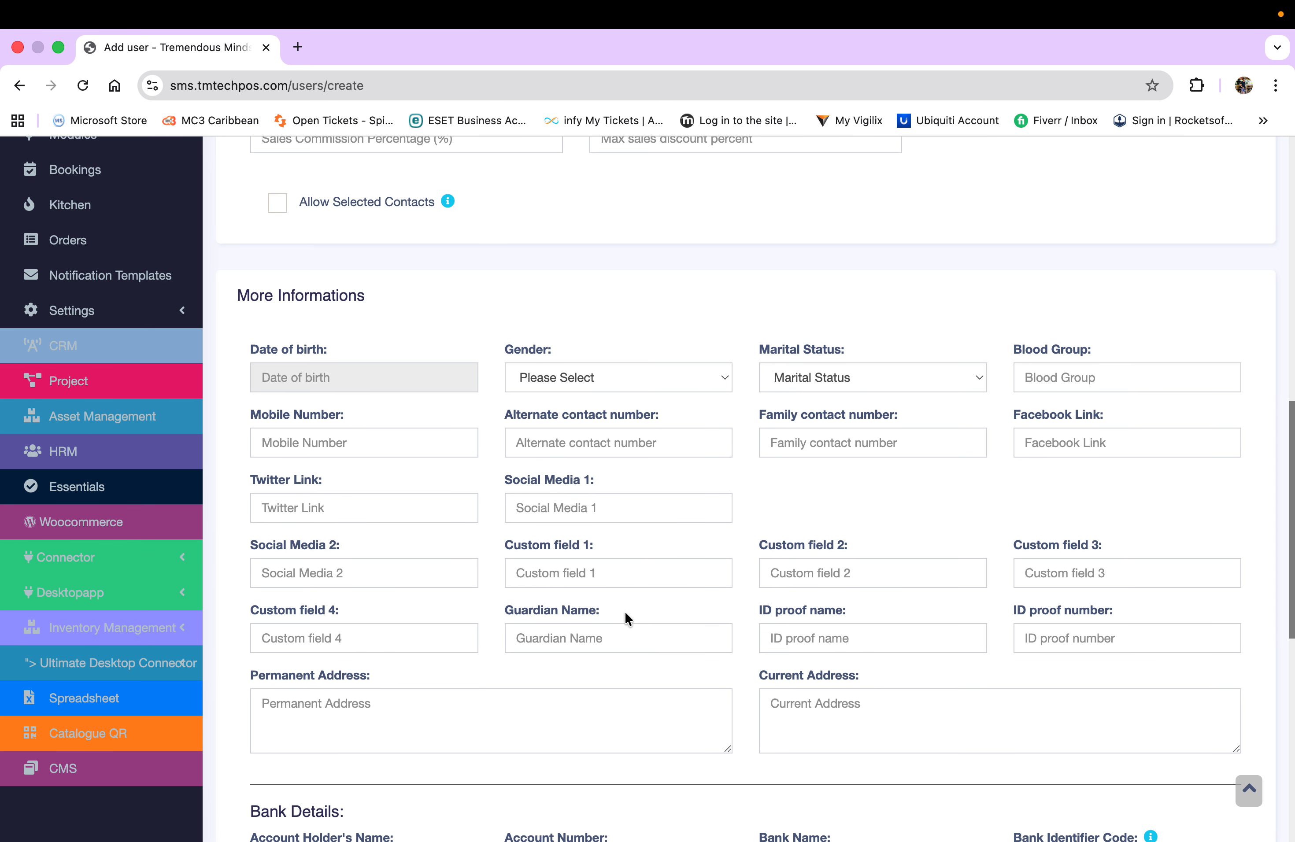
scroll(624, 612, "down", 3)
scroll(625, 611, "down", 5)
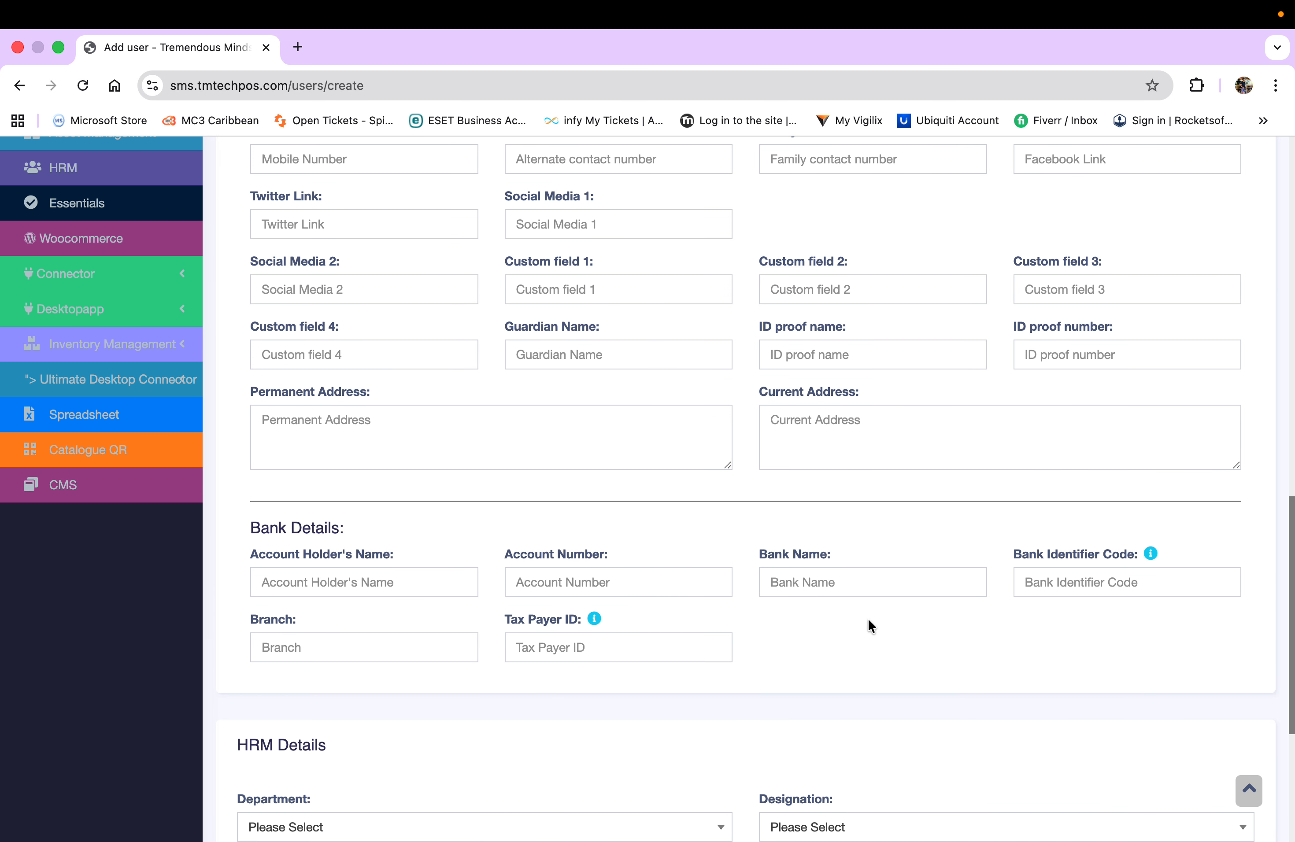
scroll(699, 642, "down", 5)
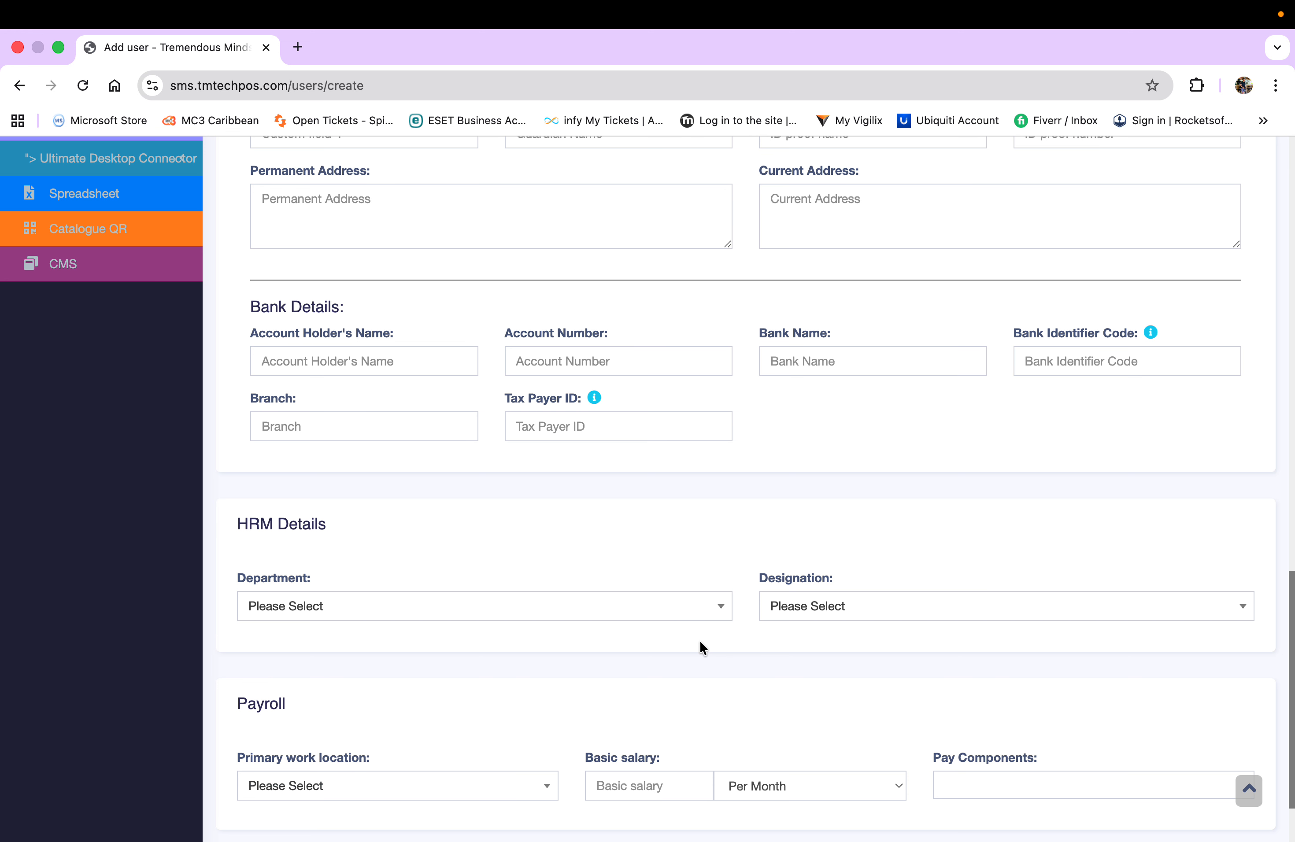
- Reset the Department to Please Select so it stays unset
left_click(638, 615)
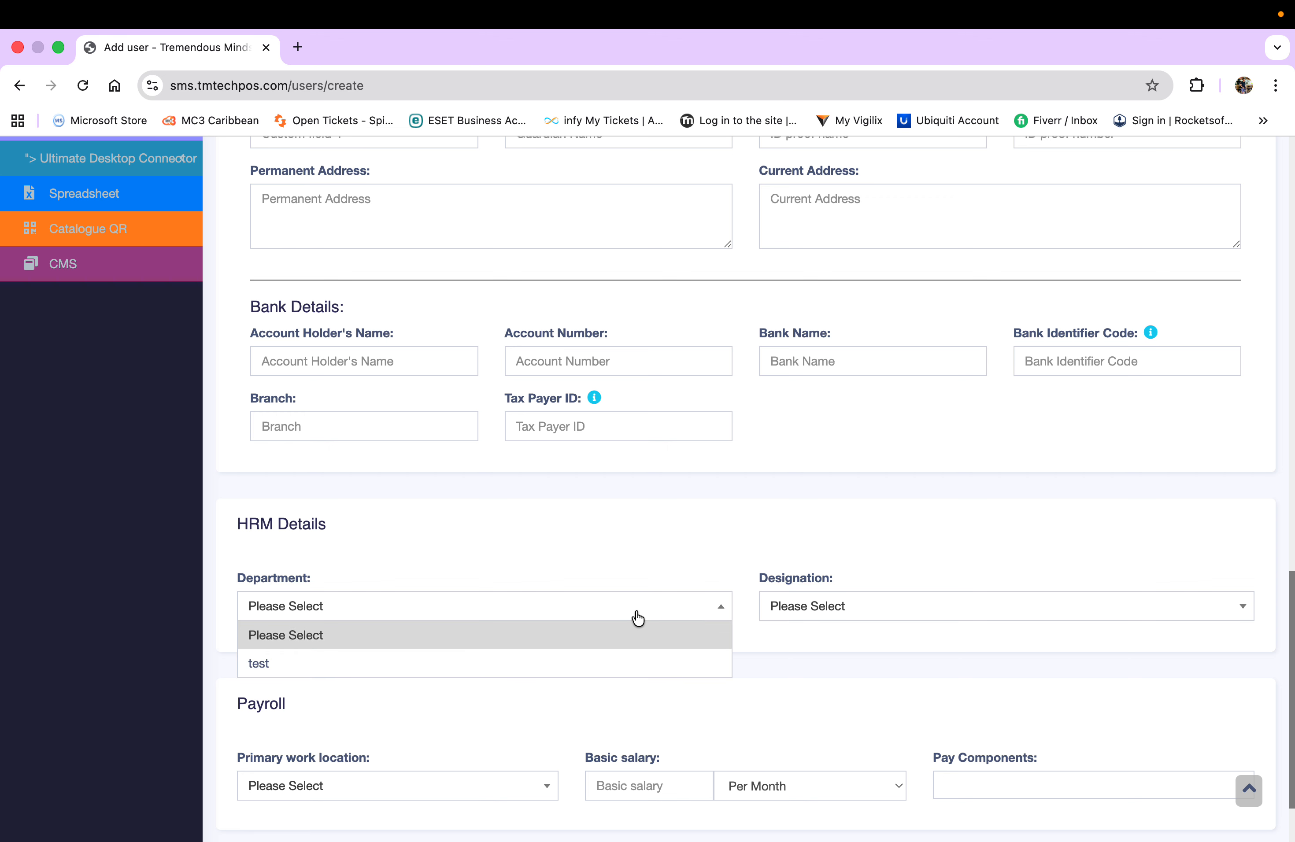
left_click(580, 663)
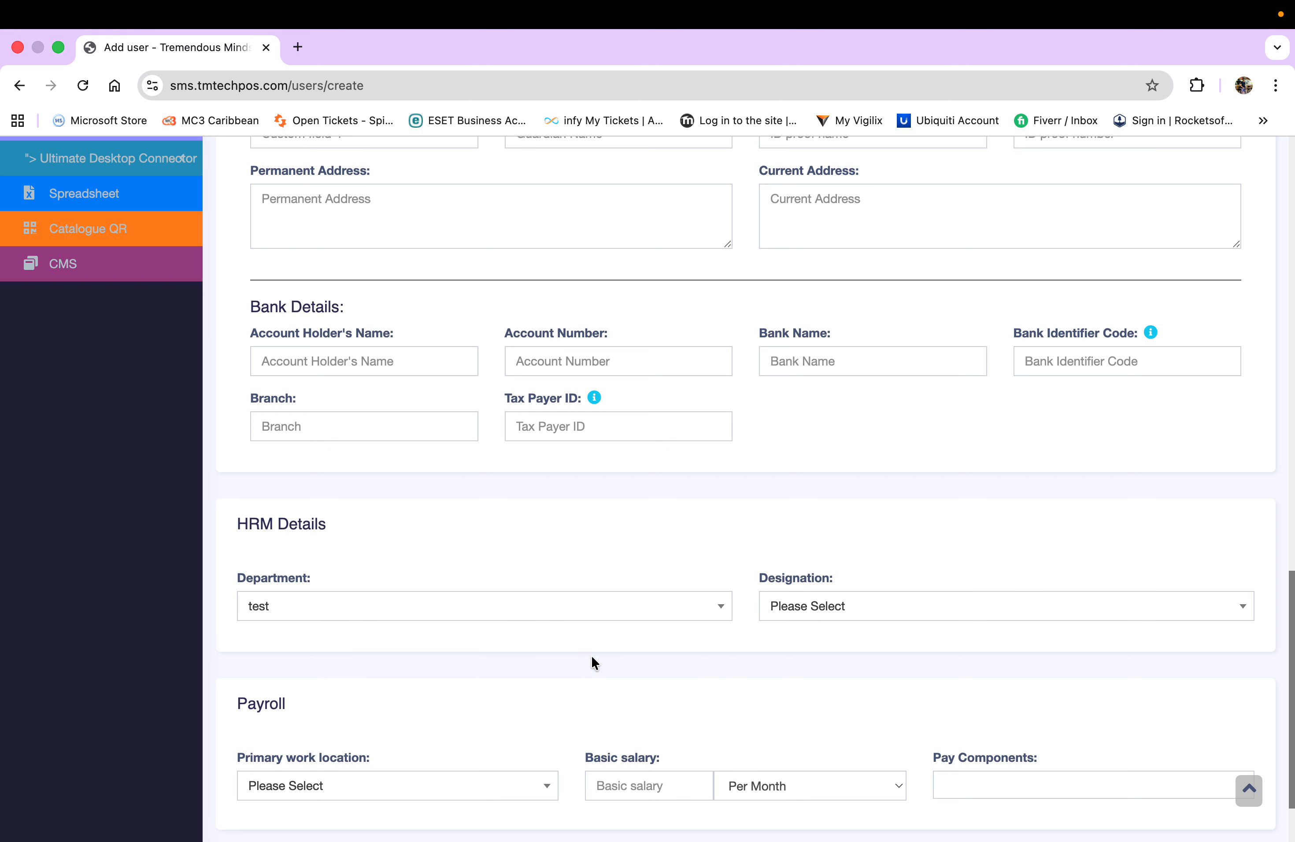
left_click(837, 616)
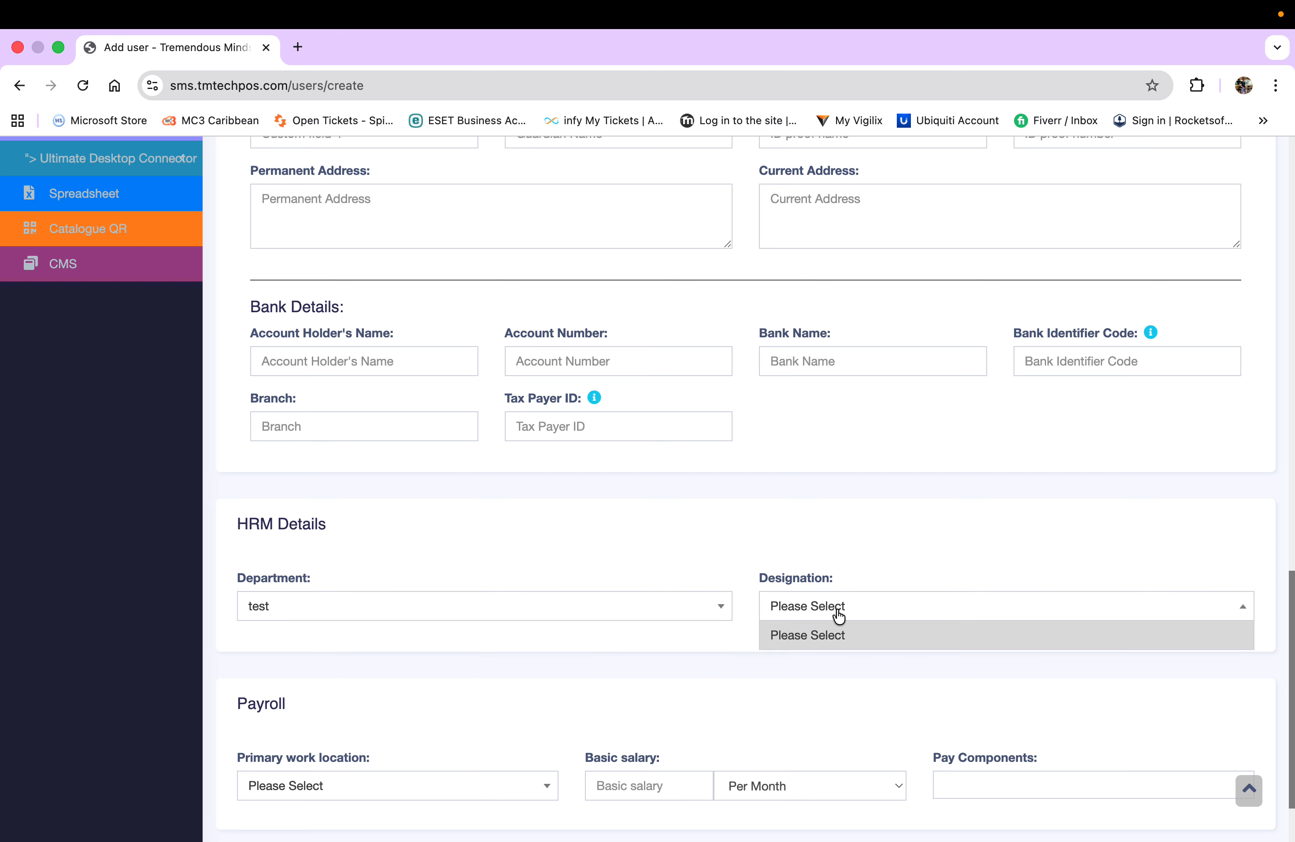
left_click(549, 605)
left_click(441, 630)
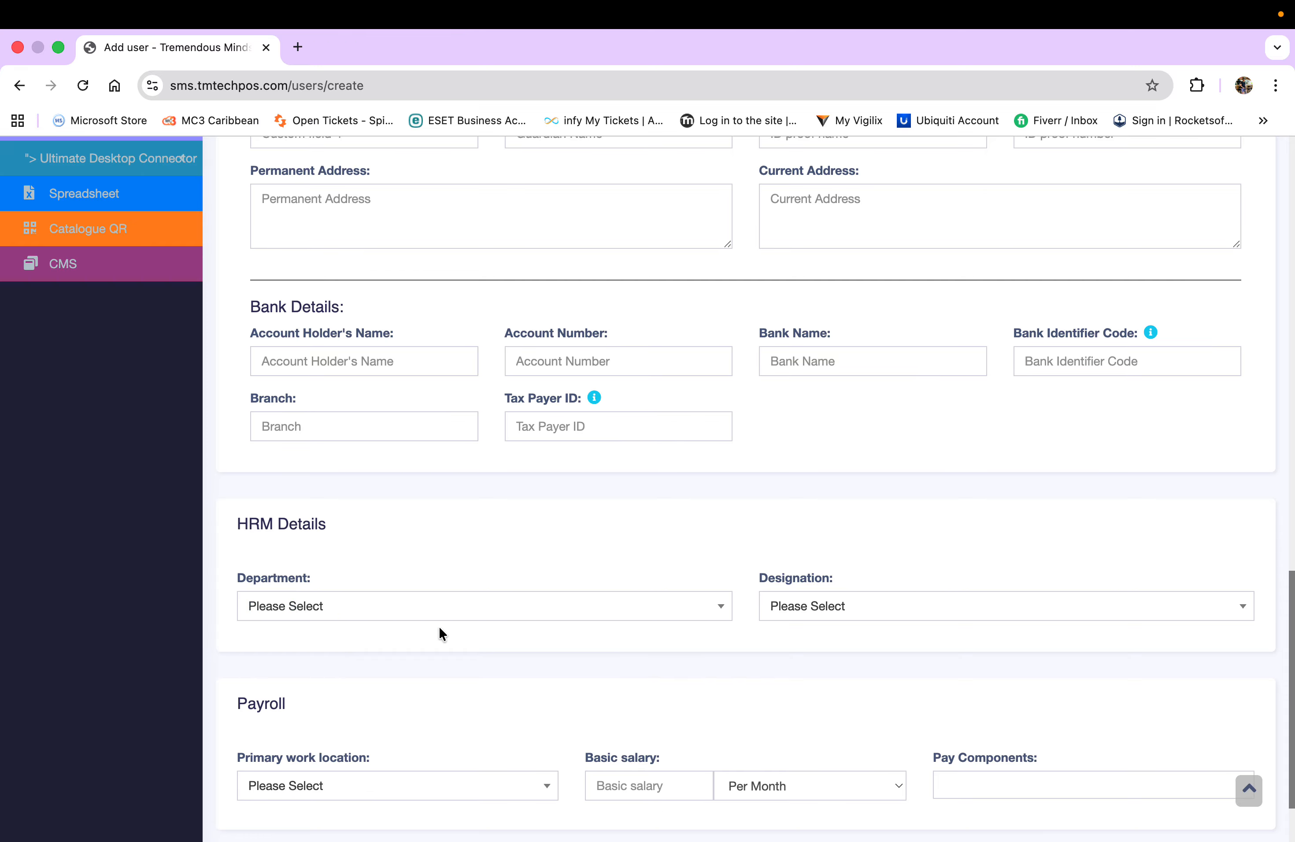
scroll(512, 660, "down", 3)
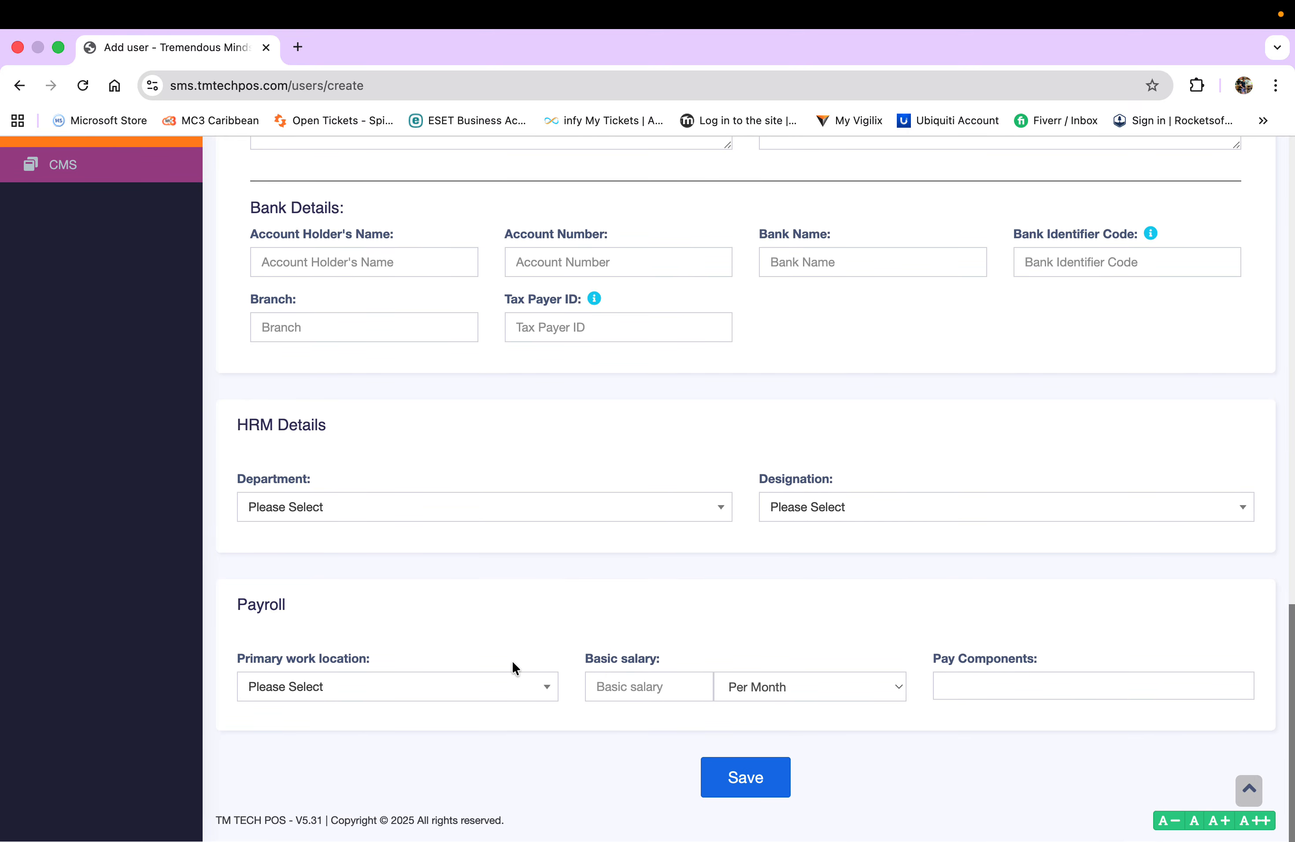
- Set primary work location to TM Technologies (BL0001) and keep the salary period Per Month
left_click(543, 688)
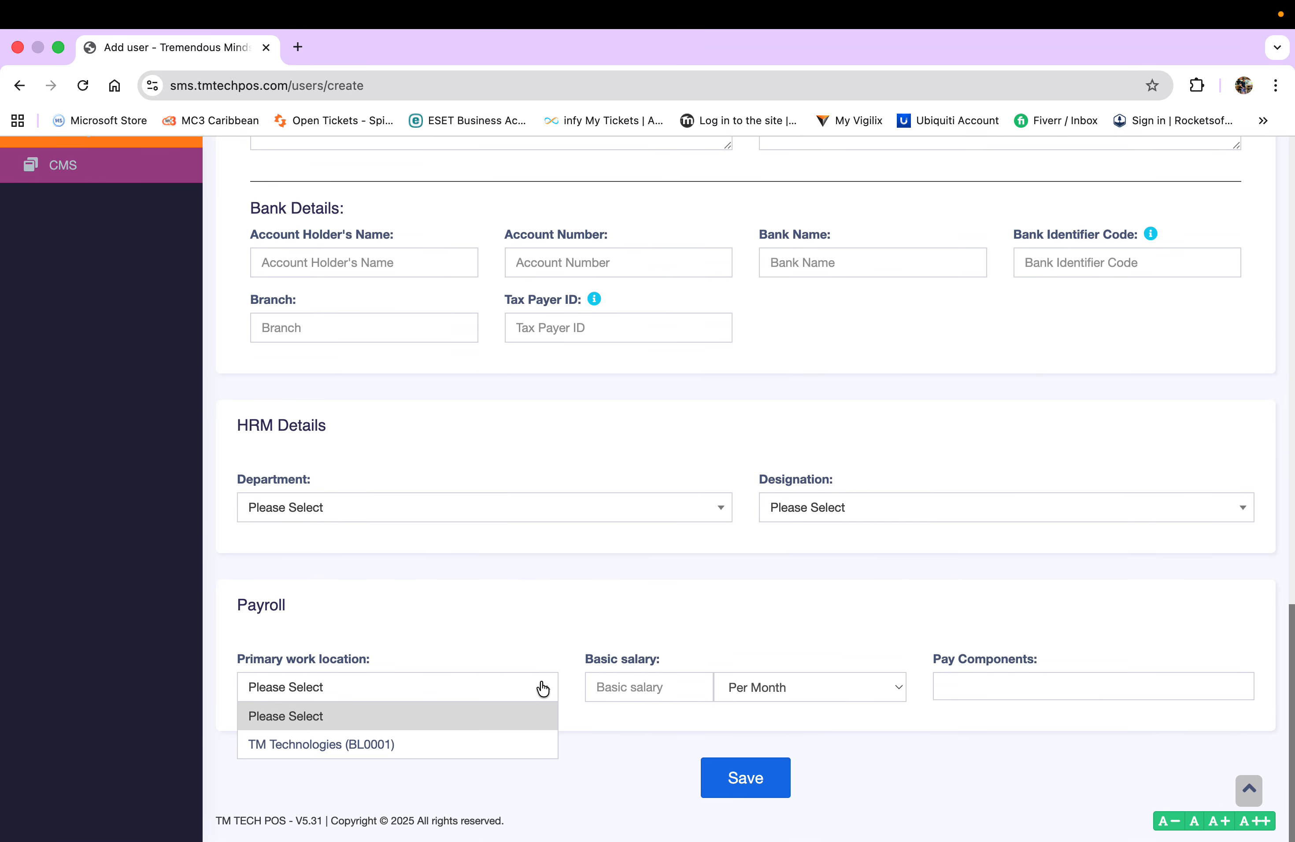
left_click(509, 745)
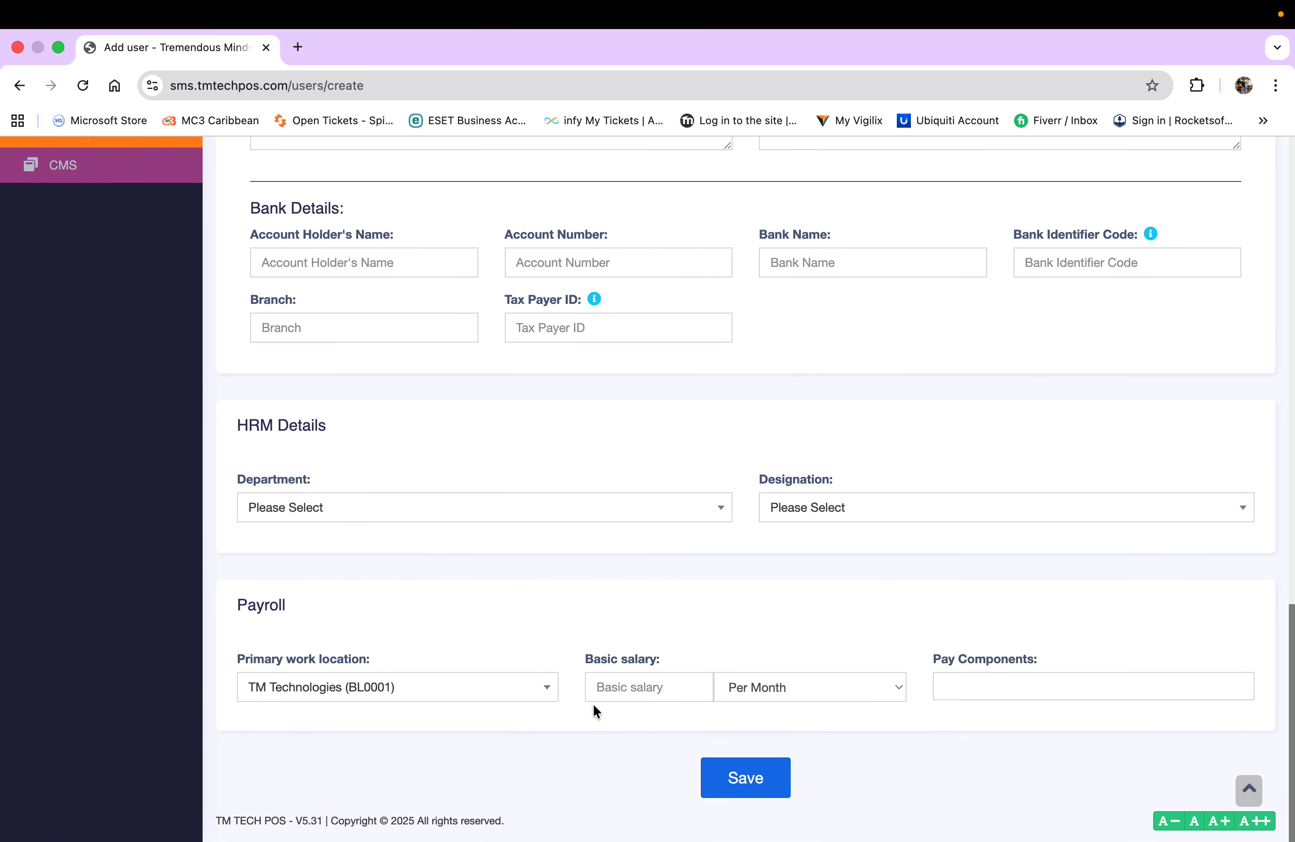
left_click(799, 689)
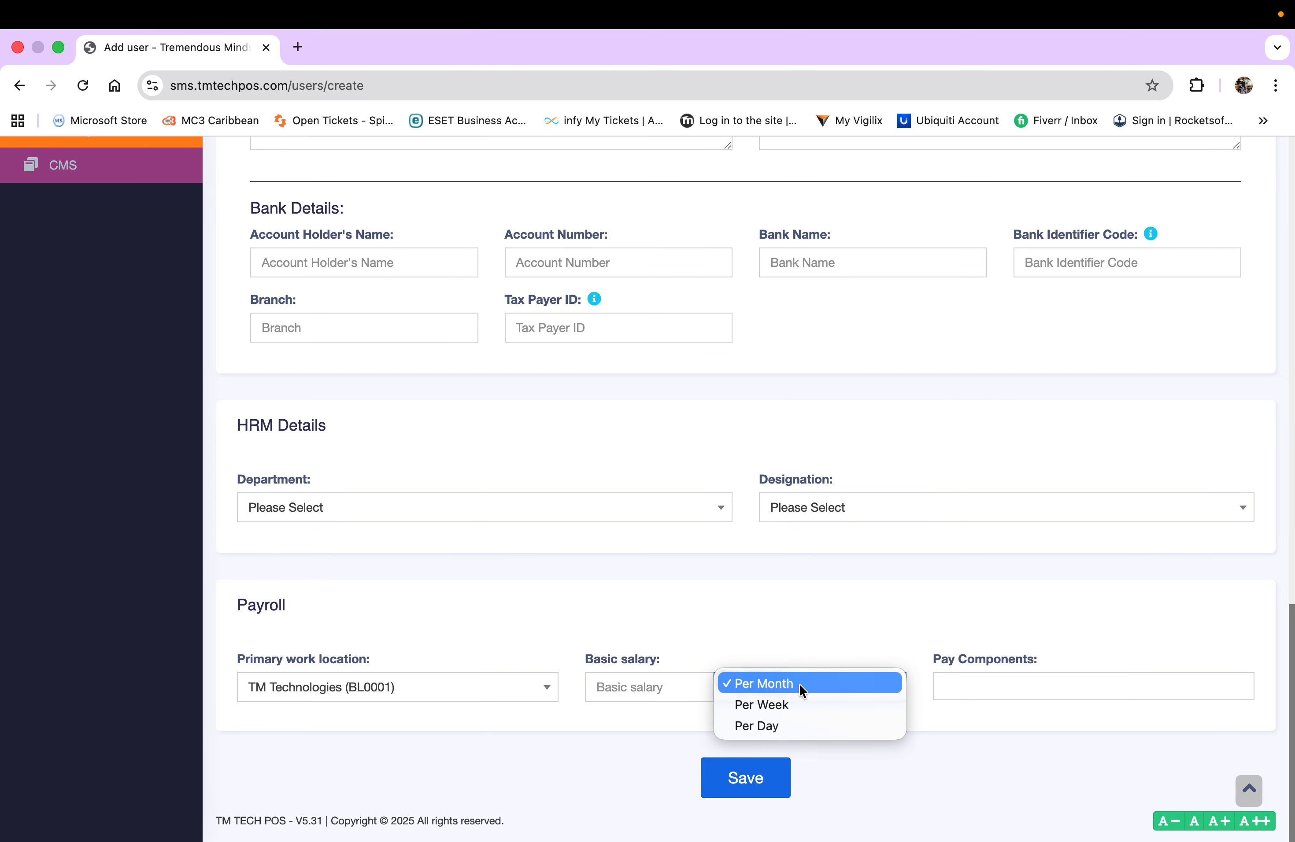
left_click(799, 684)
left_click(800, 683)
left_click(800, 683)
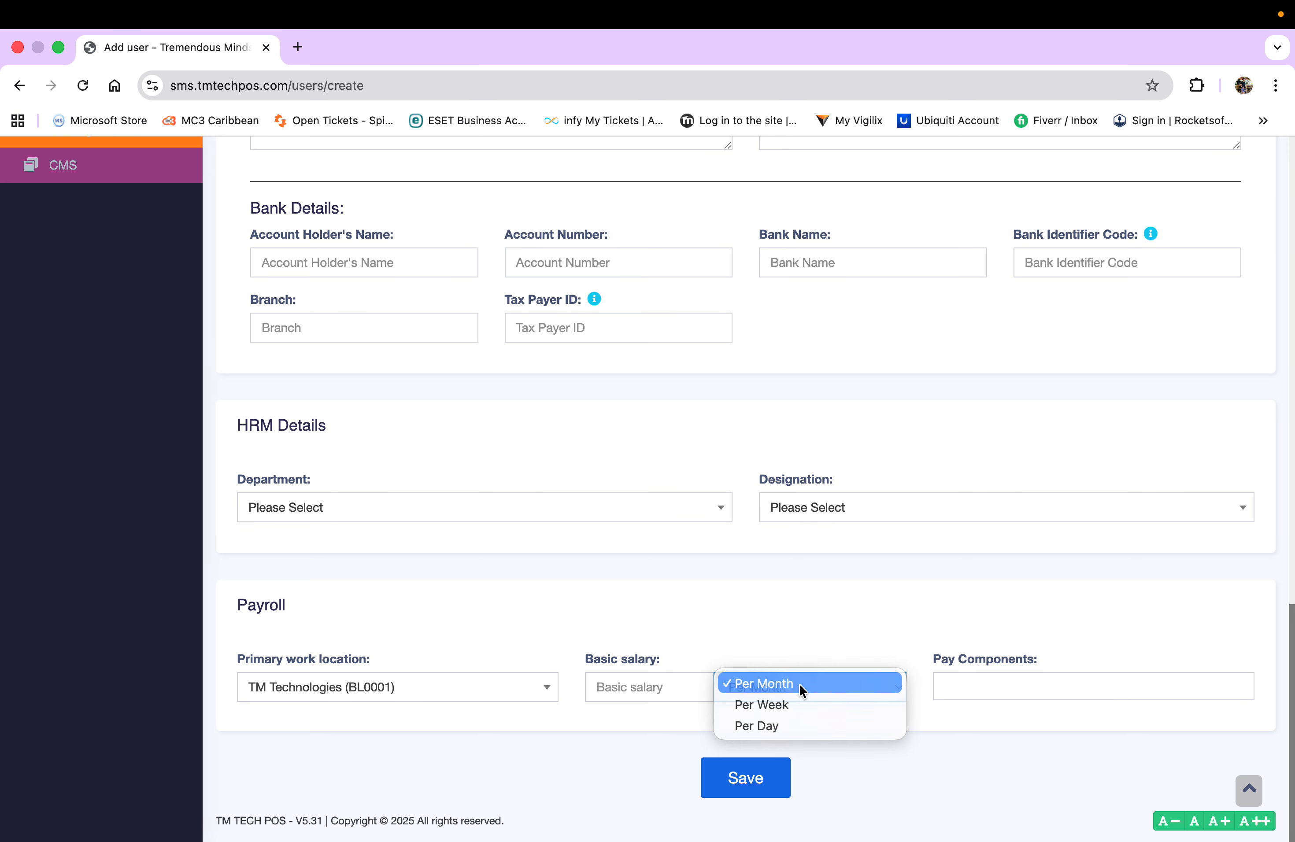
- Close Pay Components without adding any, then move to the bottom of the form
left_click(978, 687)
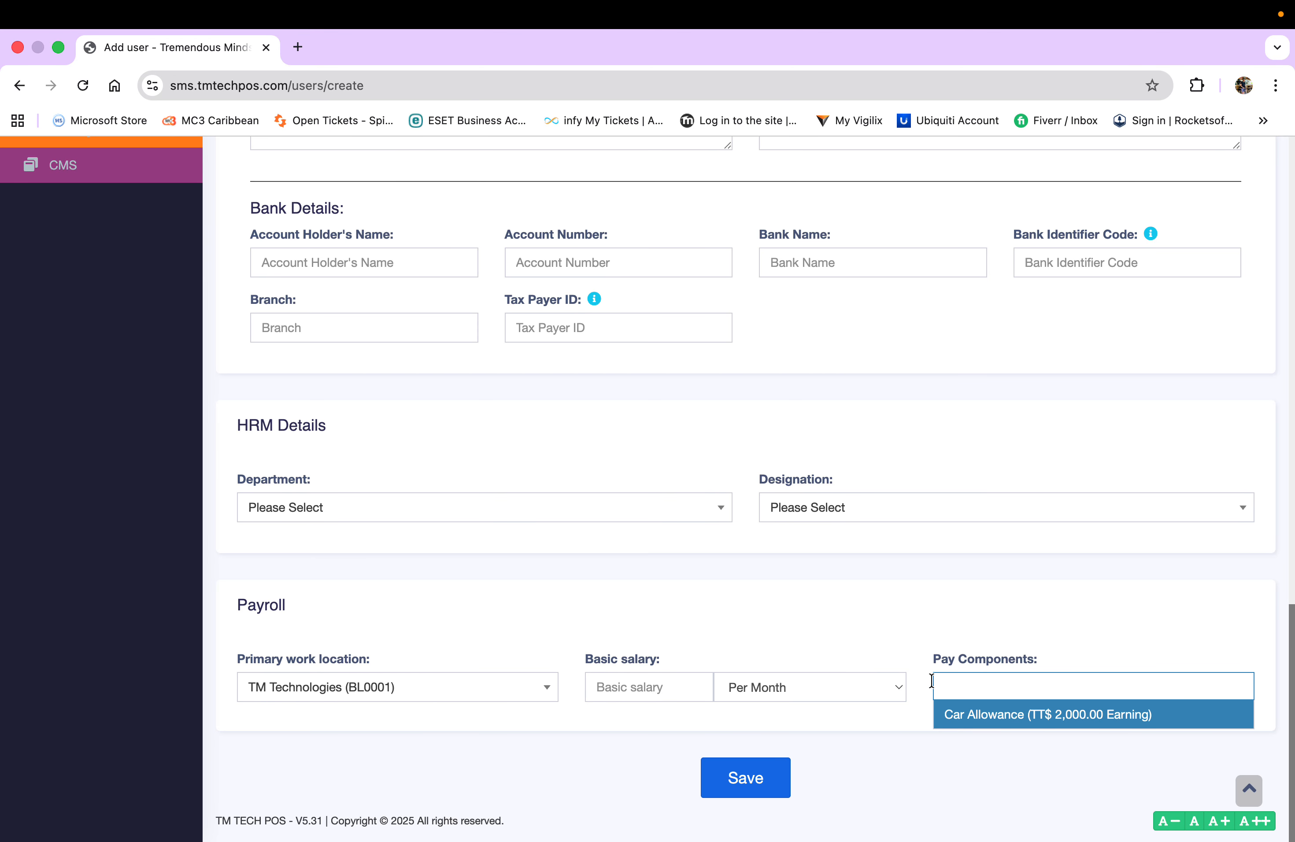
left_click(833, 625)
scroll(833, 623, "up", 15)
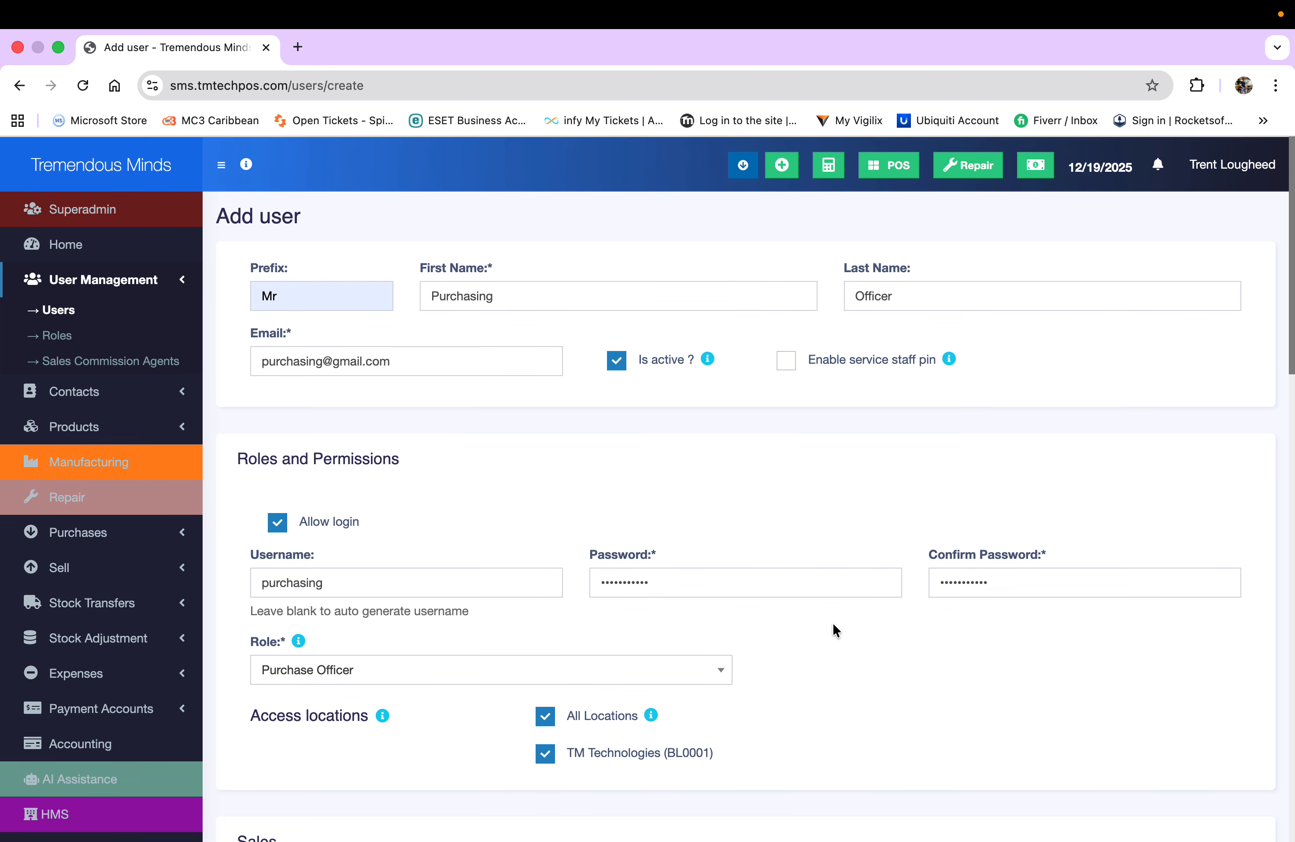
scroll(833, 623, "down", 8)
scroll(833, 626, "down", 20)
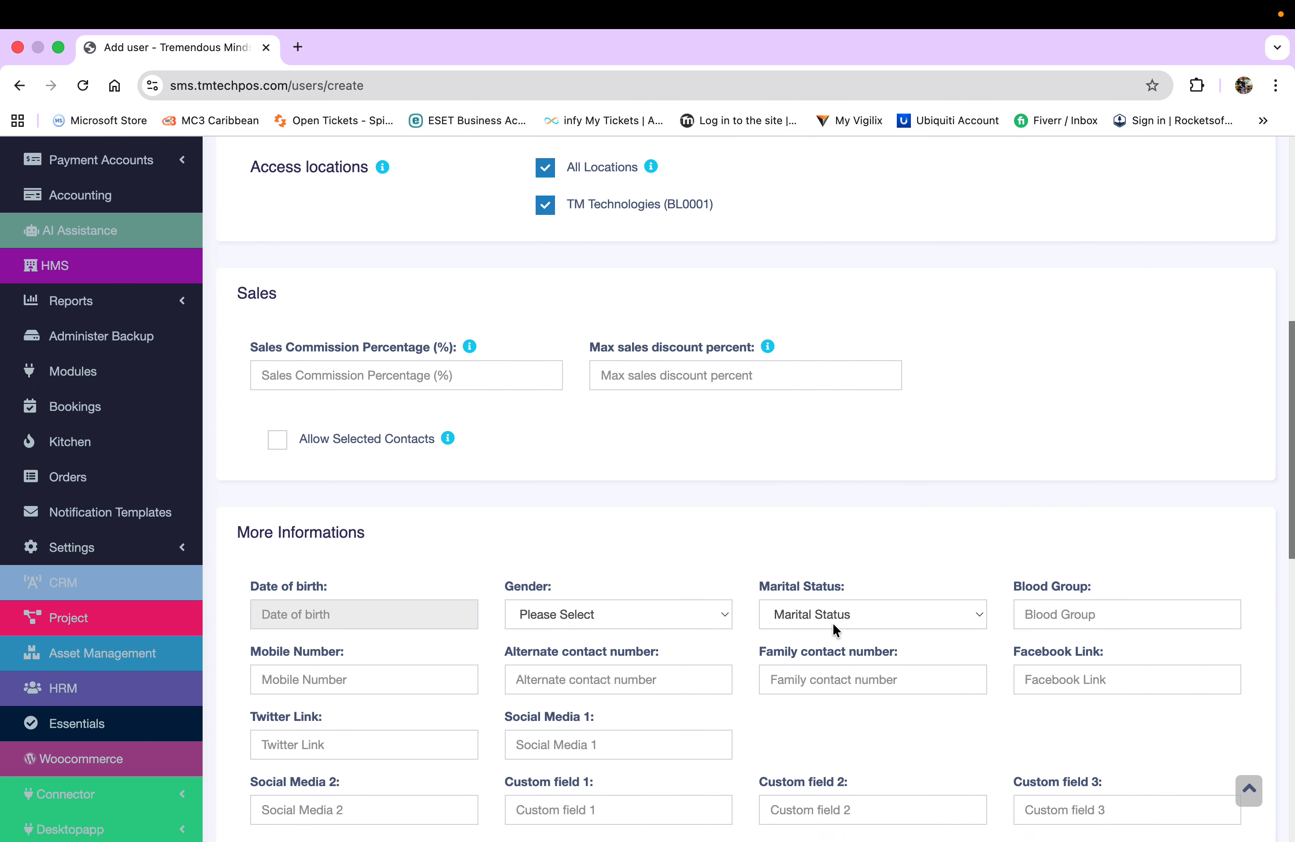
scroll(833, 623, "down", 2)
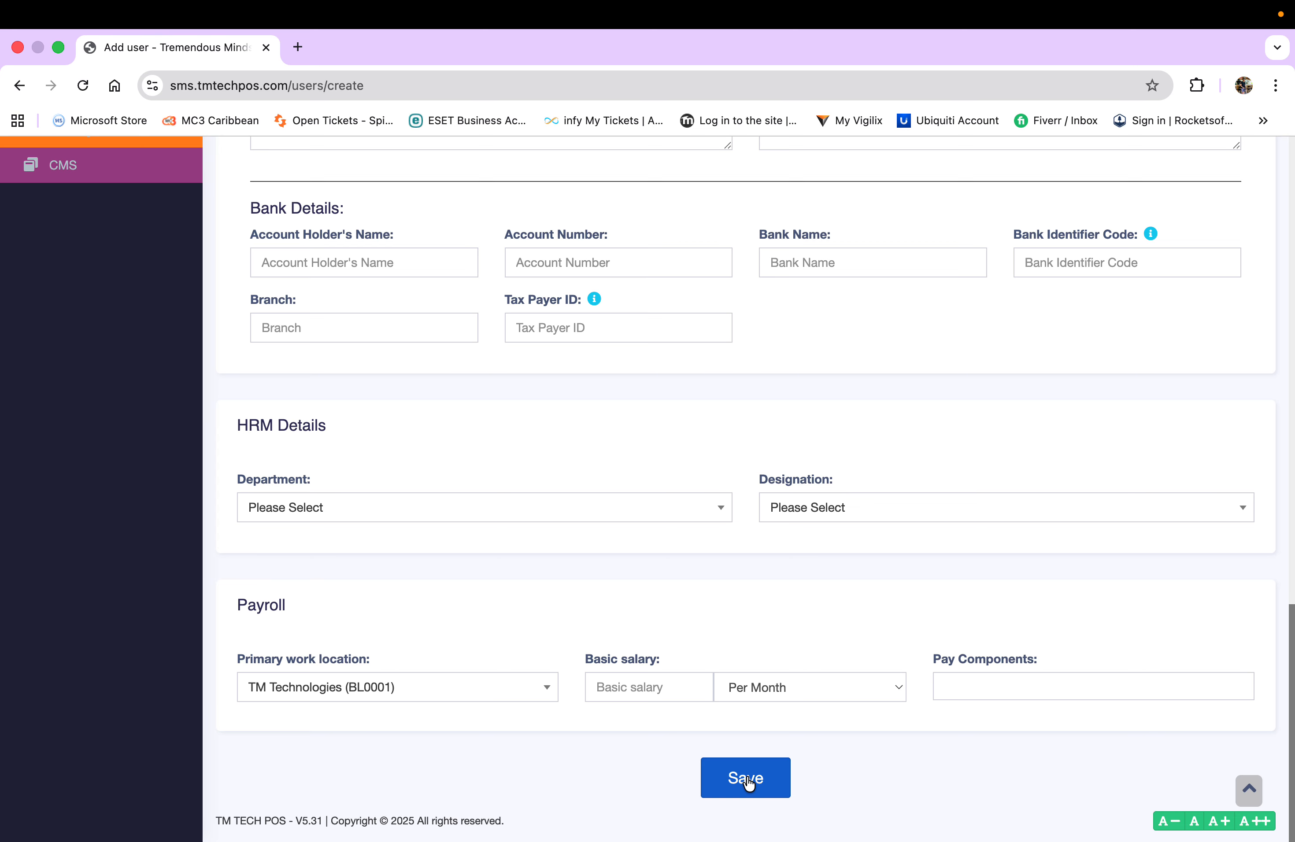
- Save the new user, then check the Users list's column choices without changing them
left_click(747, 778)
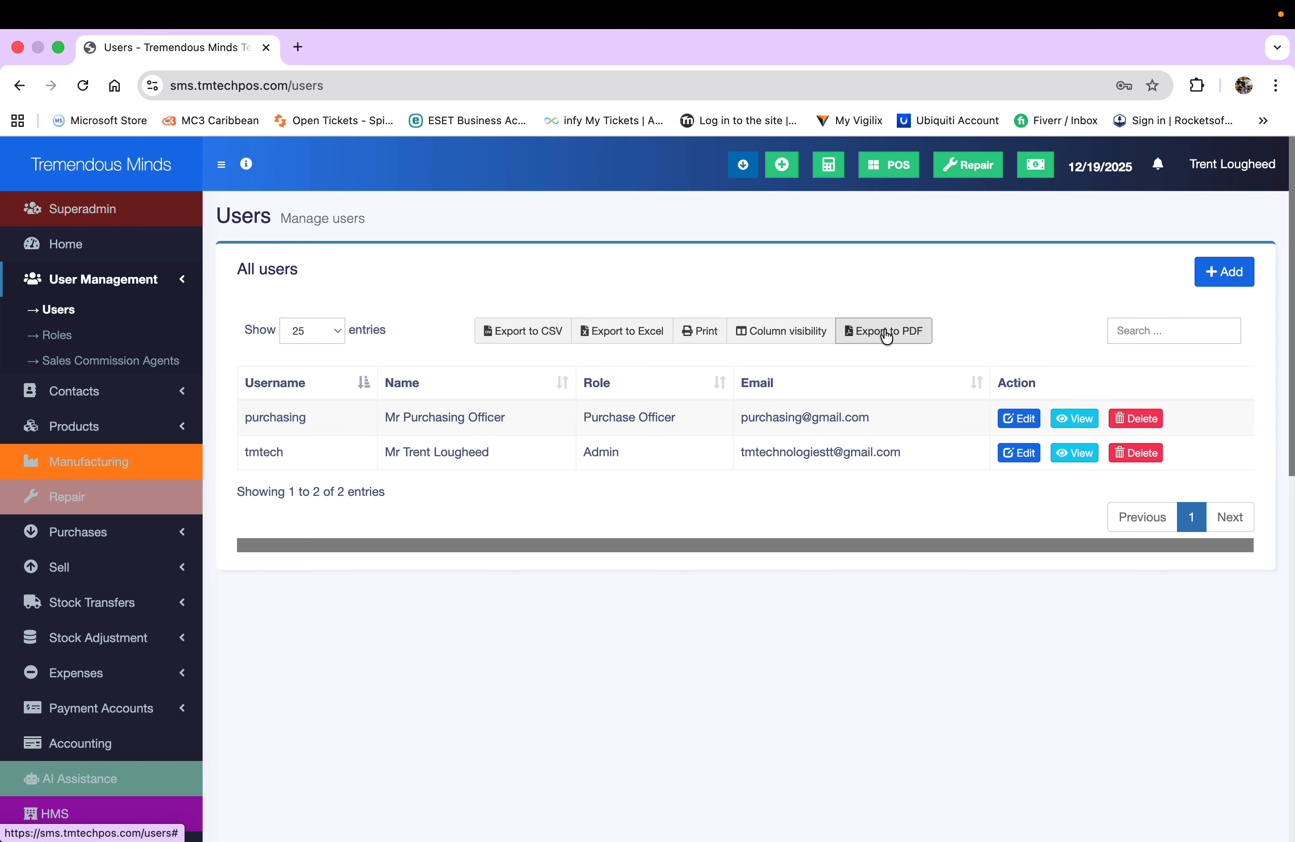
left_click(808, 337)
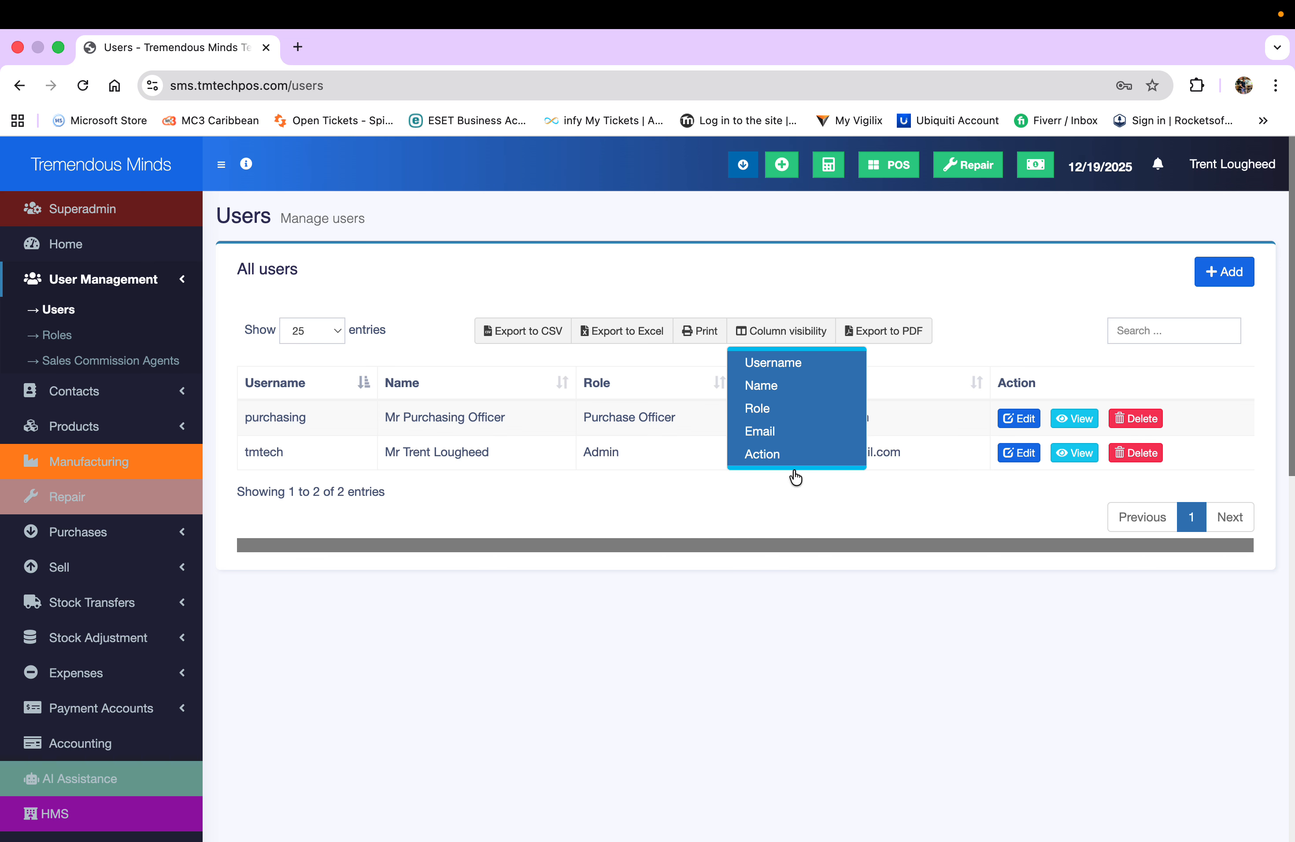
left_click(779, 554)
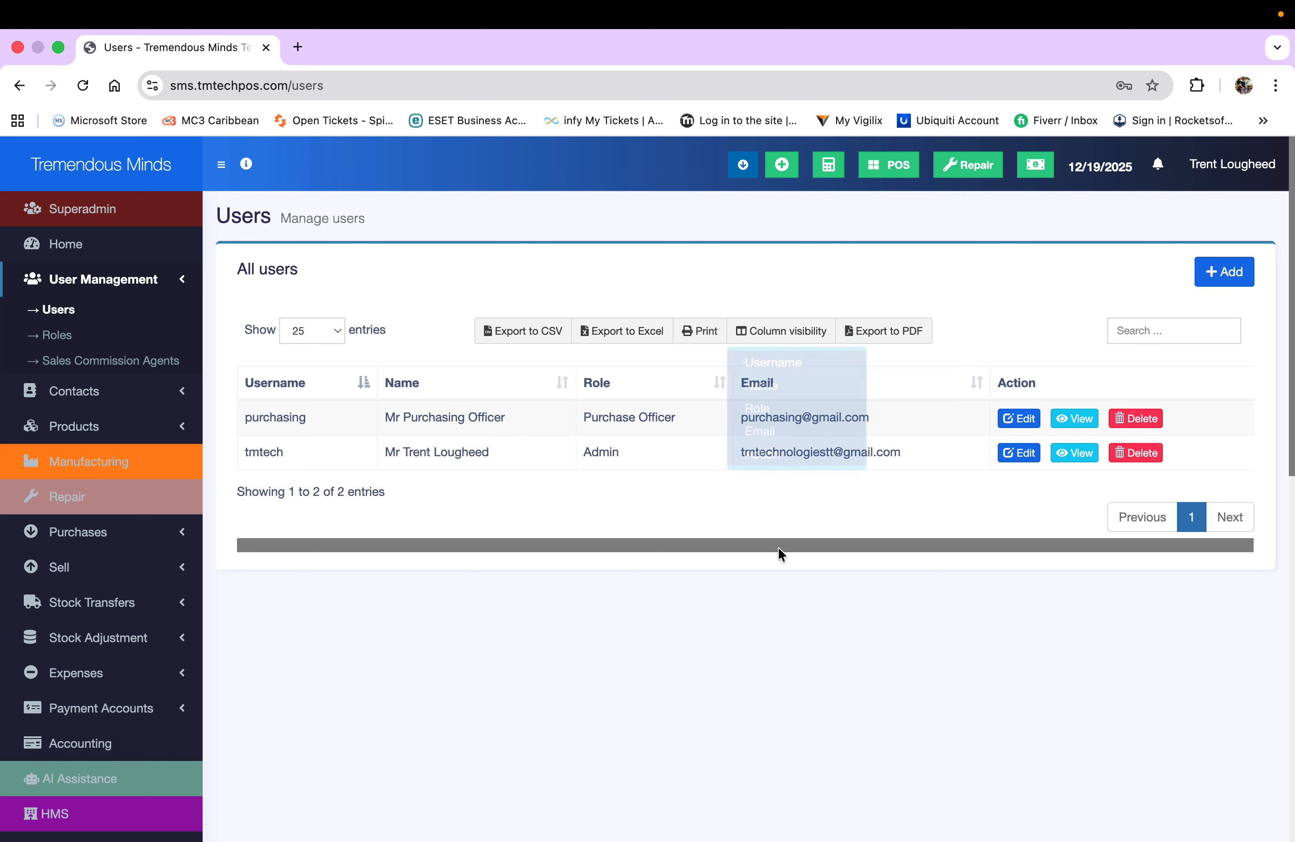
- Open the purchasing user's View User page, review its details, and show the empty Documents & Note tab
left_click(1078, 423)
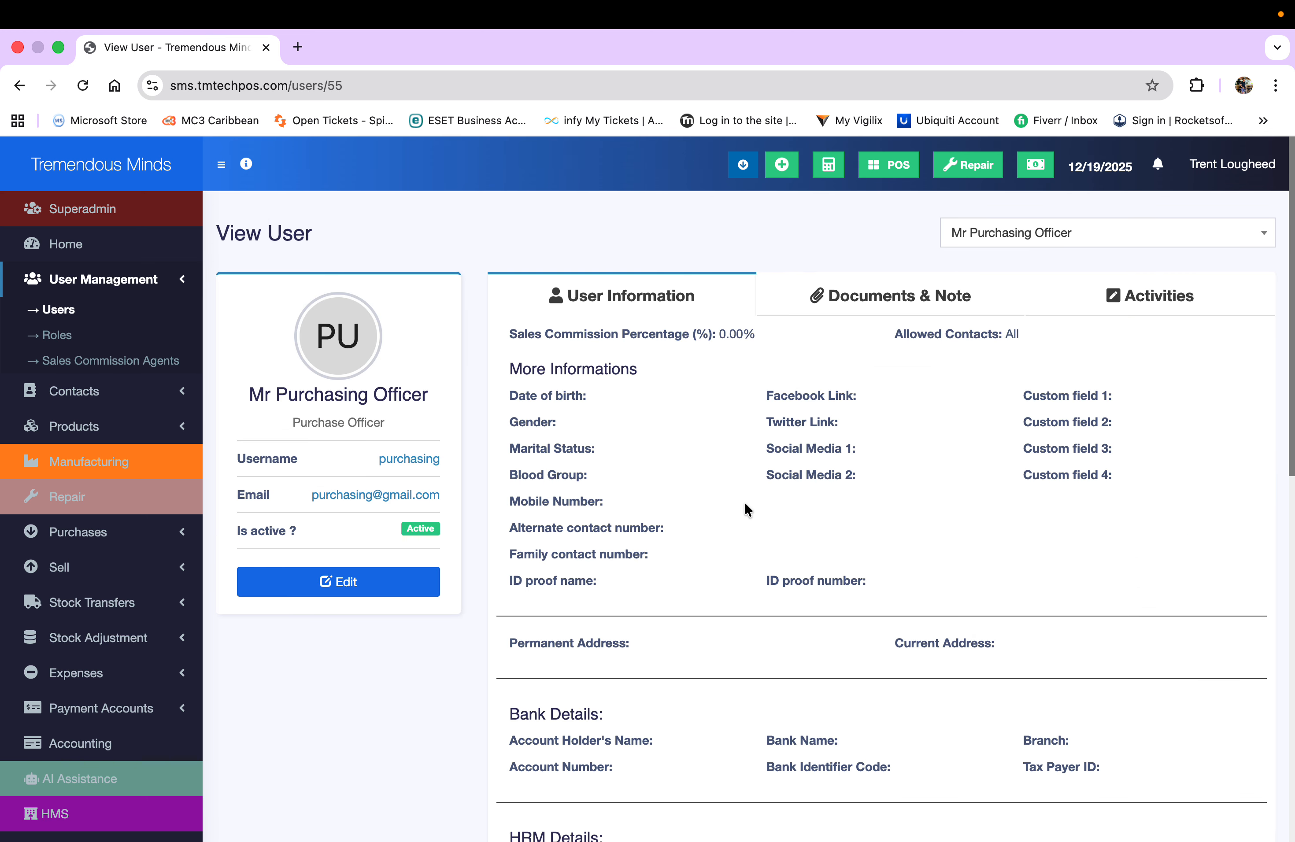
scroll(746, 505, "down", 5)
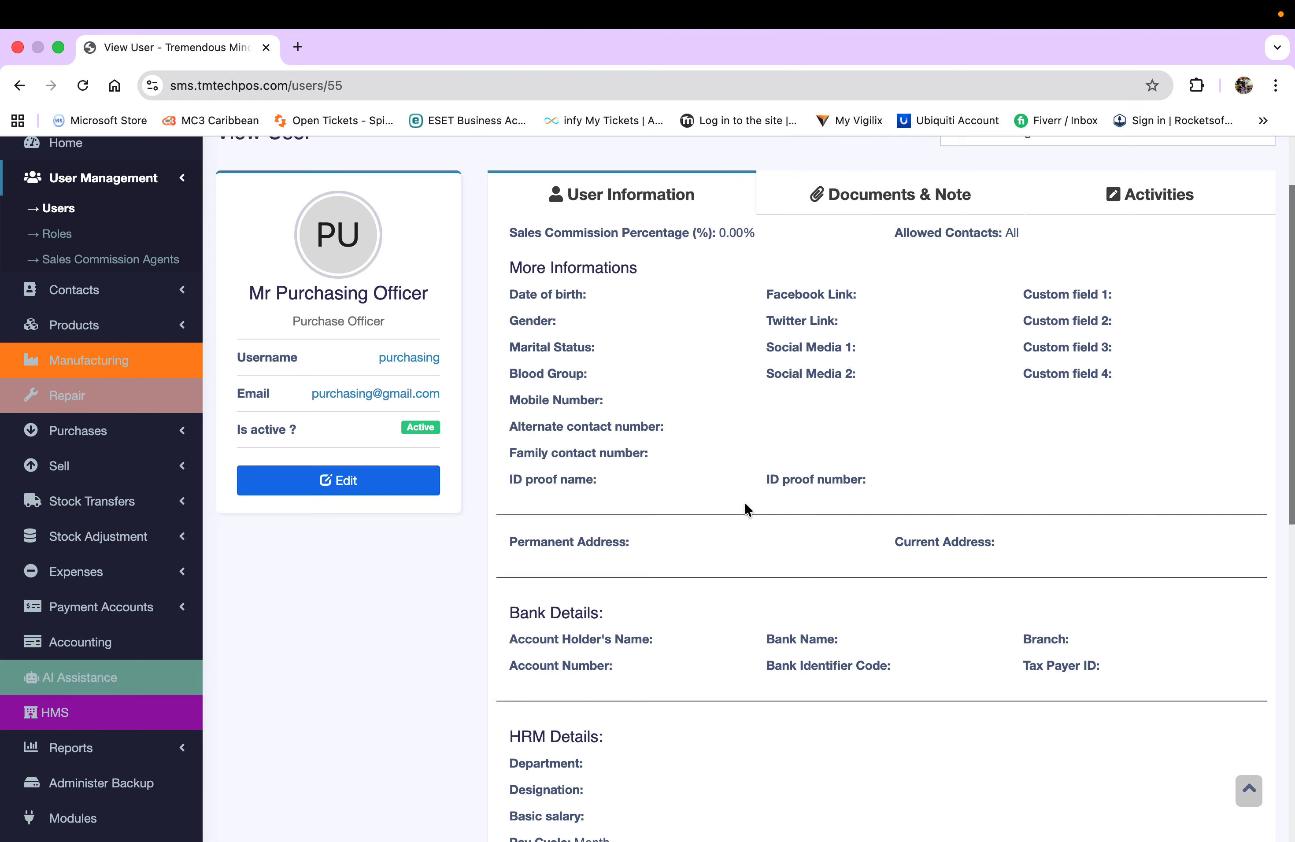
scroll(746, 503, "down", 5)
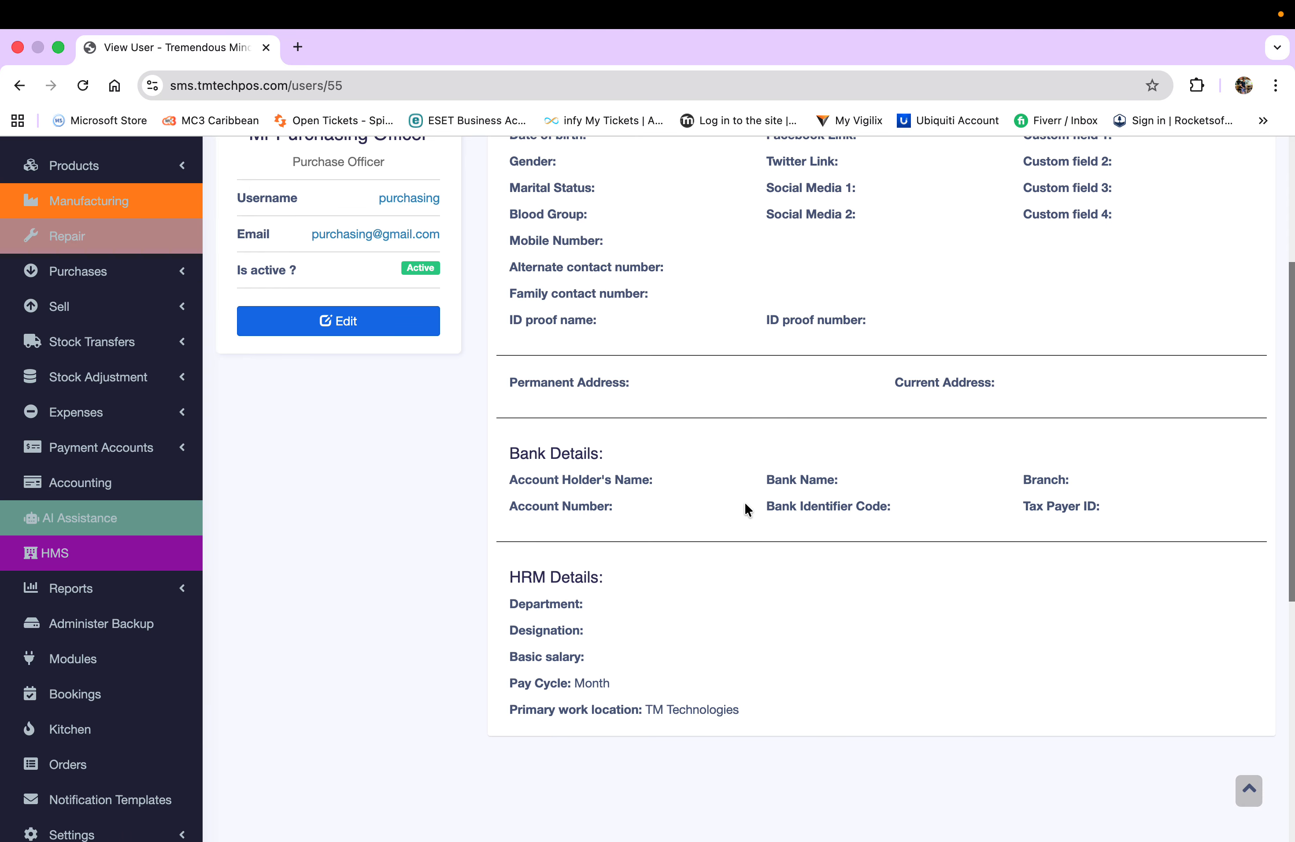
scroll(746, 504, "up", 5)
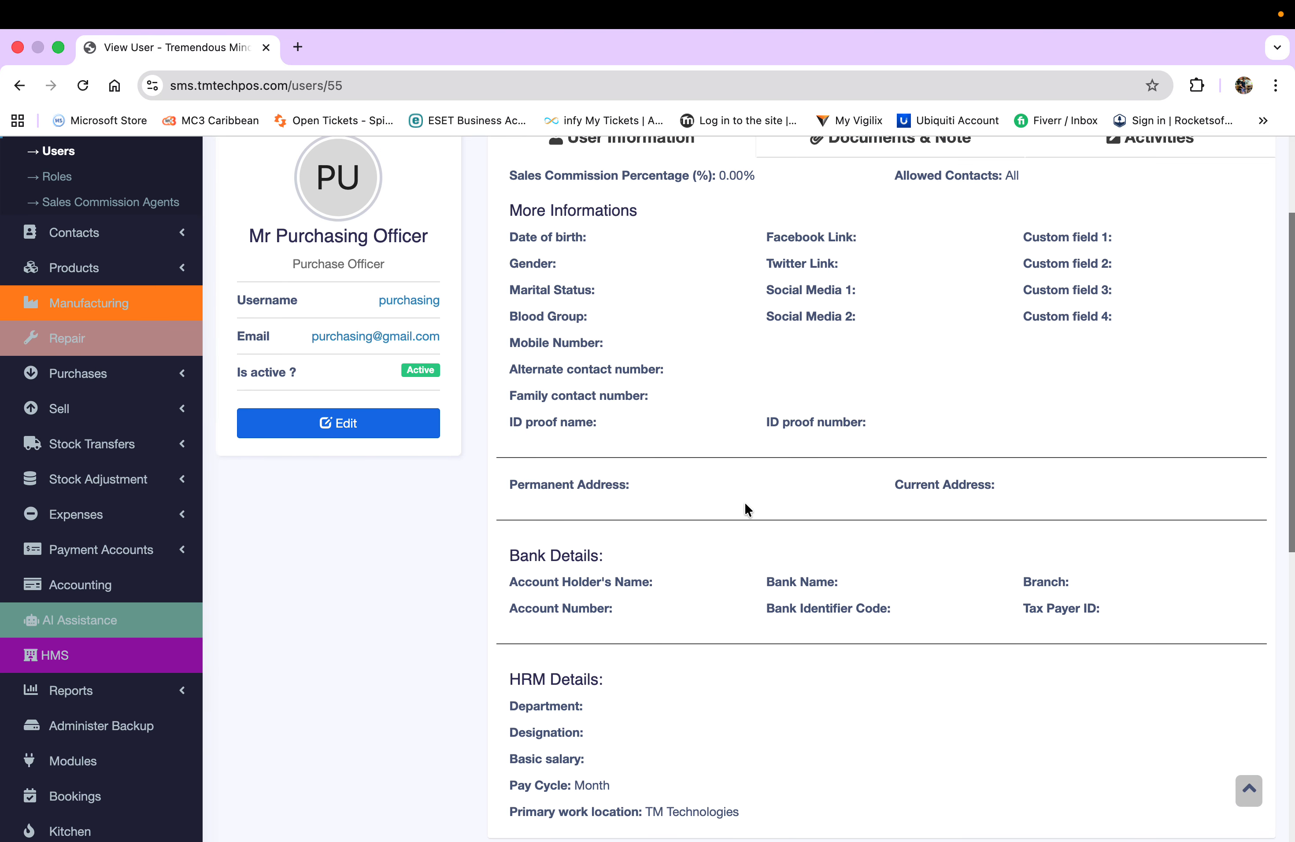
scroll(745, 503, "up", 3)
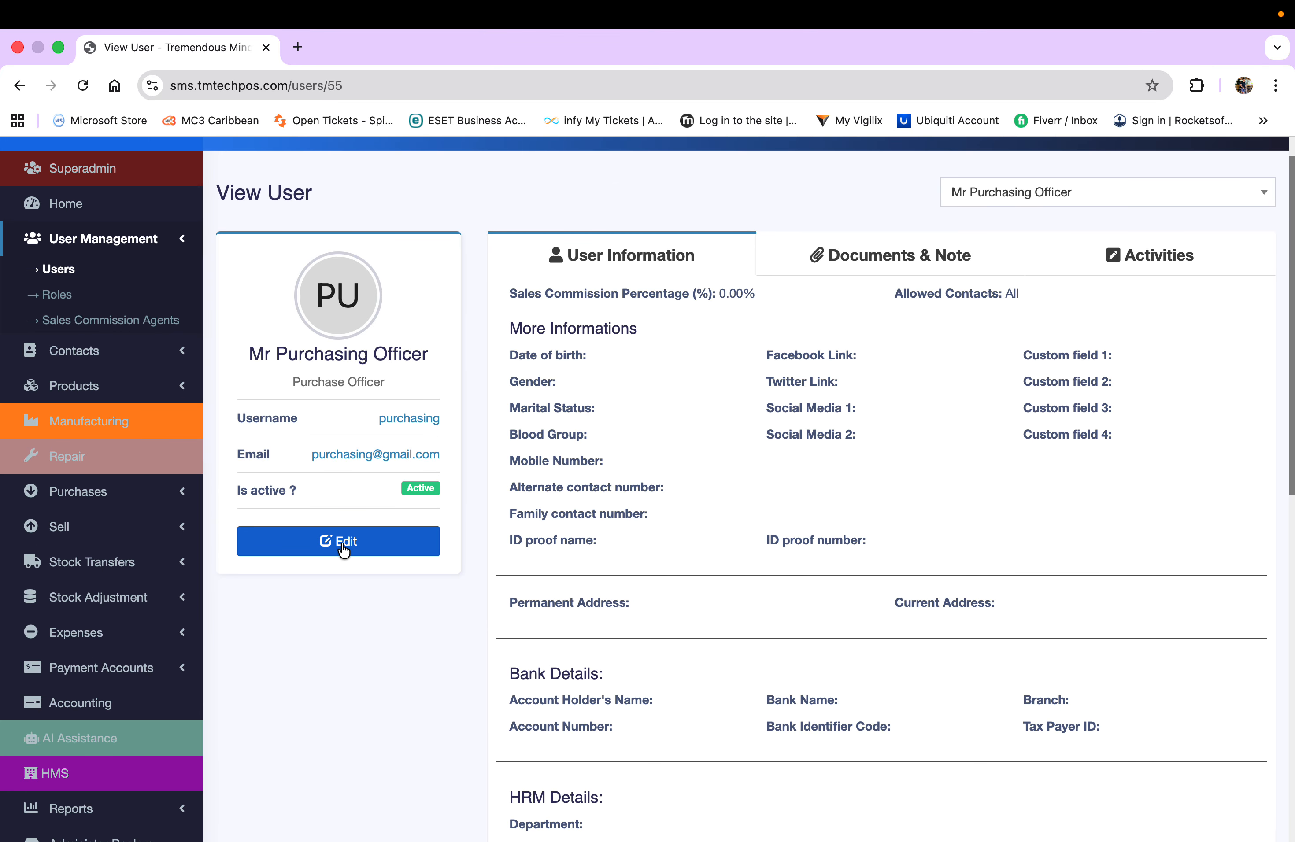
left_click(909, 253)
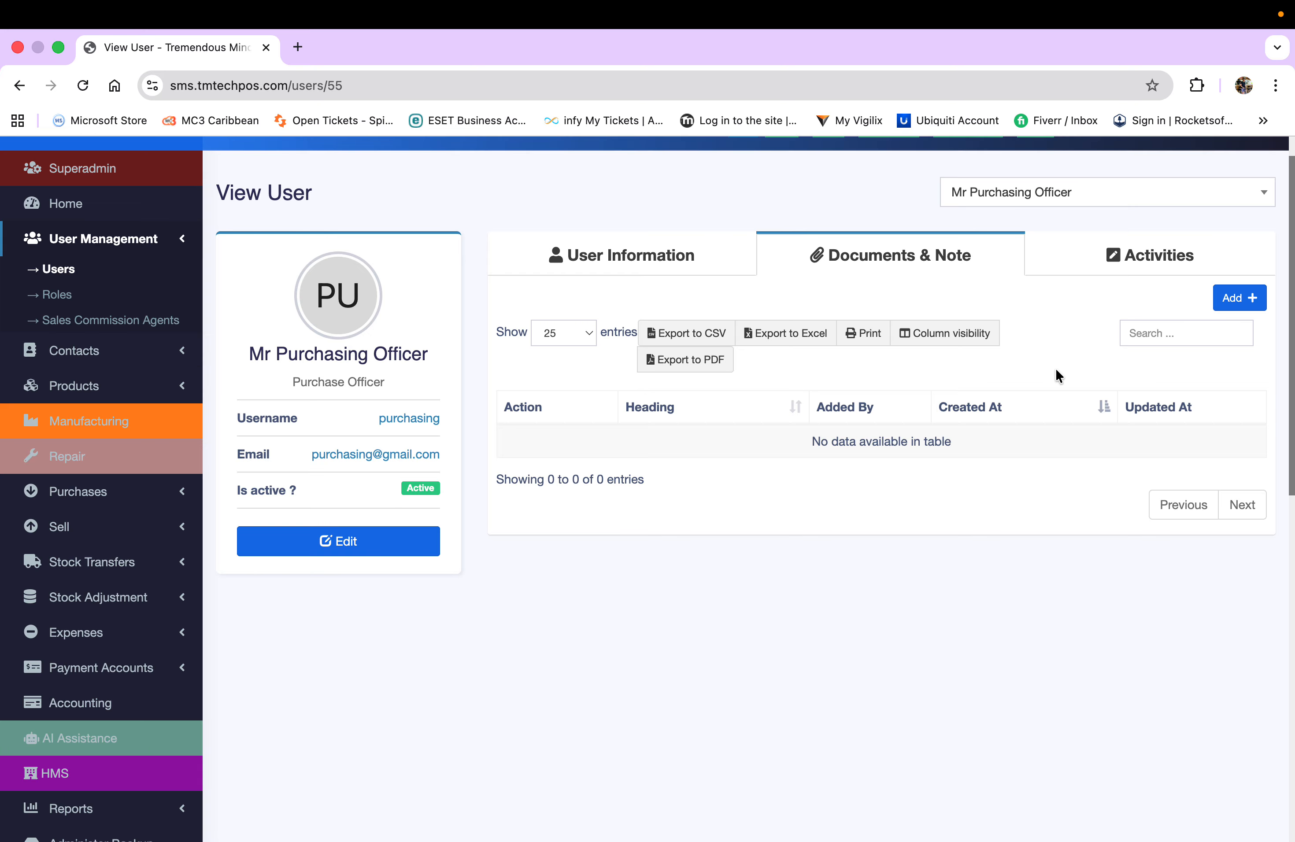
- Check the Activities log, then return to User Information and review the saved HRM details
left_click(1150, 255)
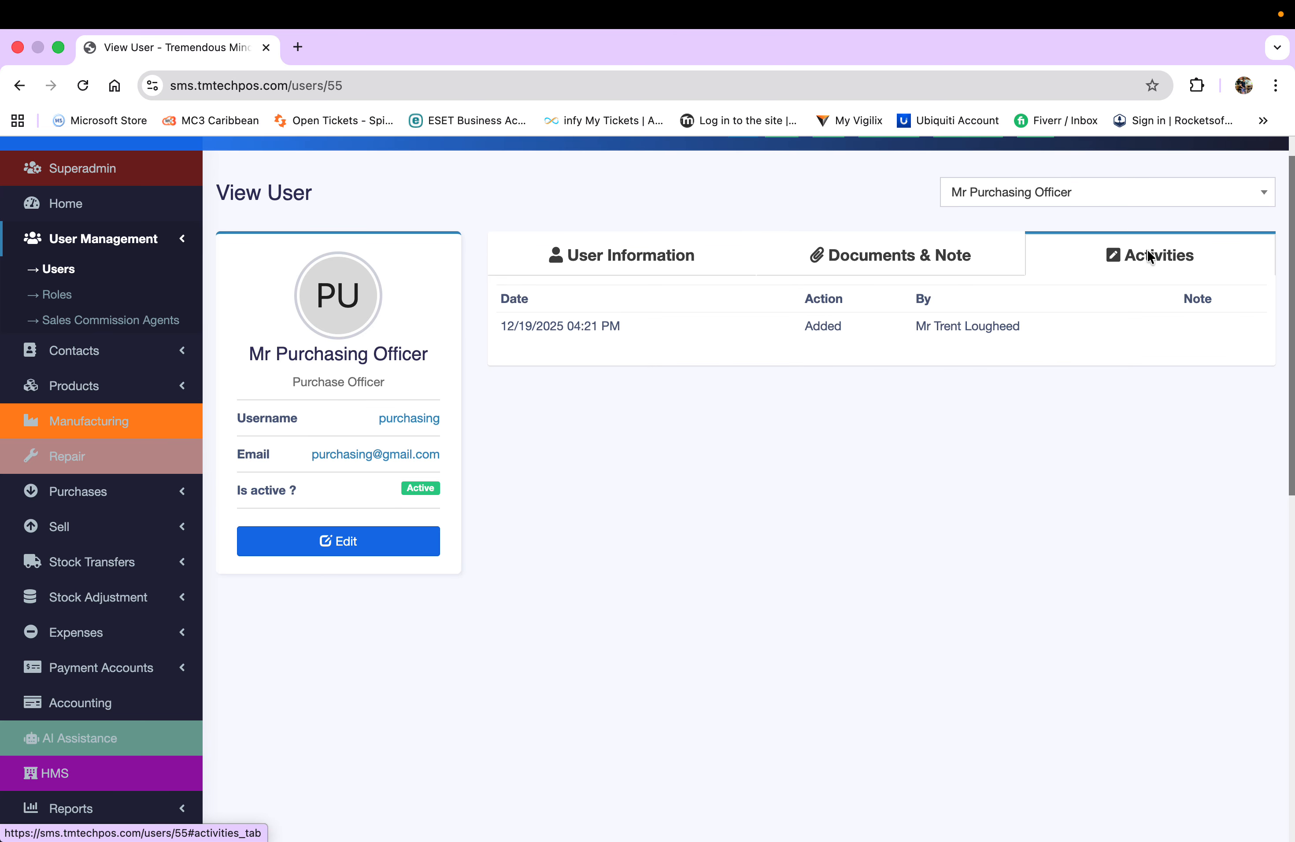
left_click(917, 259)
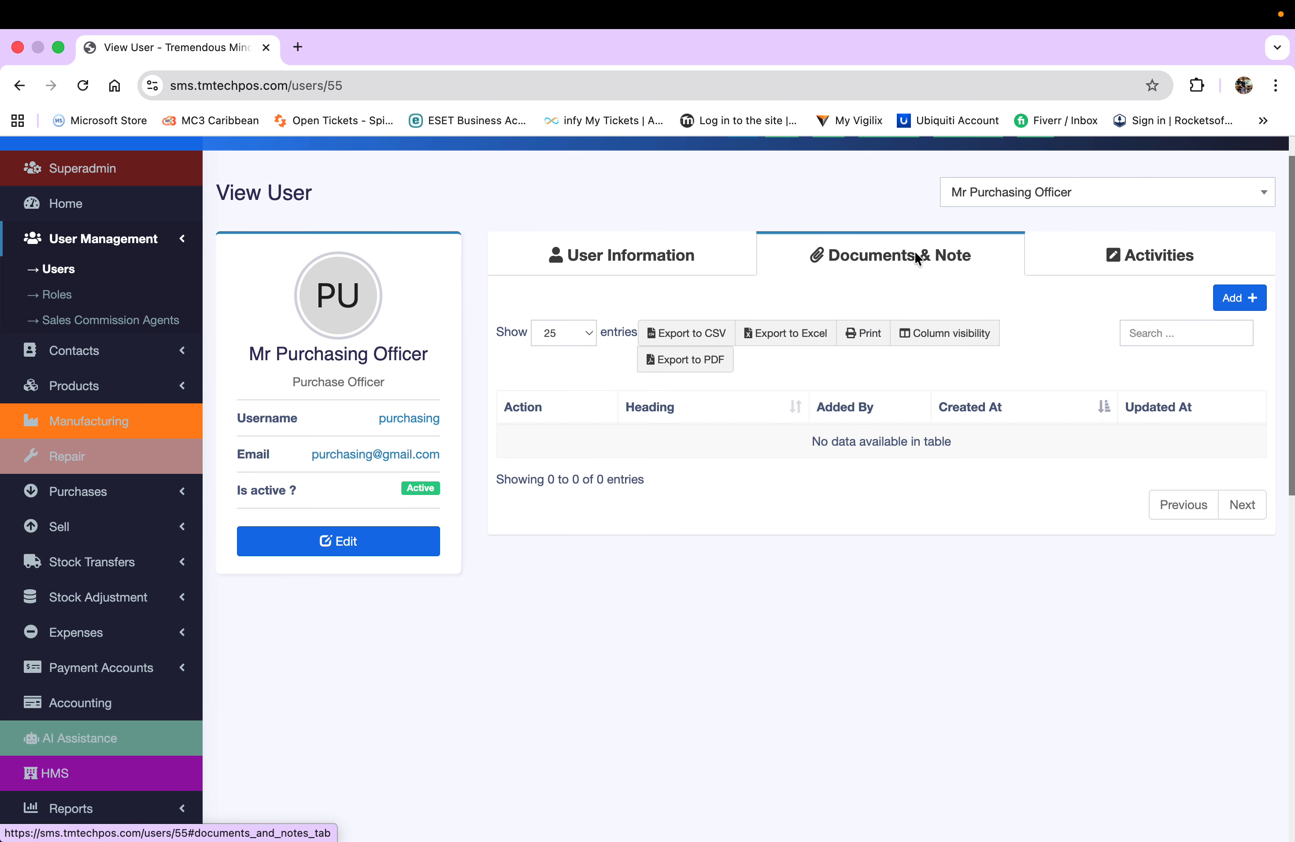
left_click(659, 253)
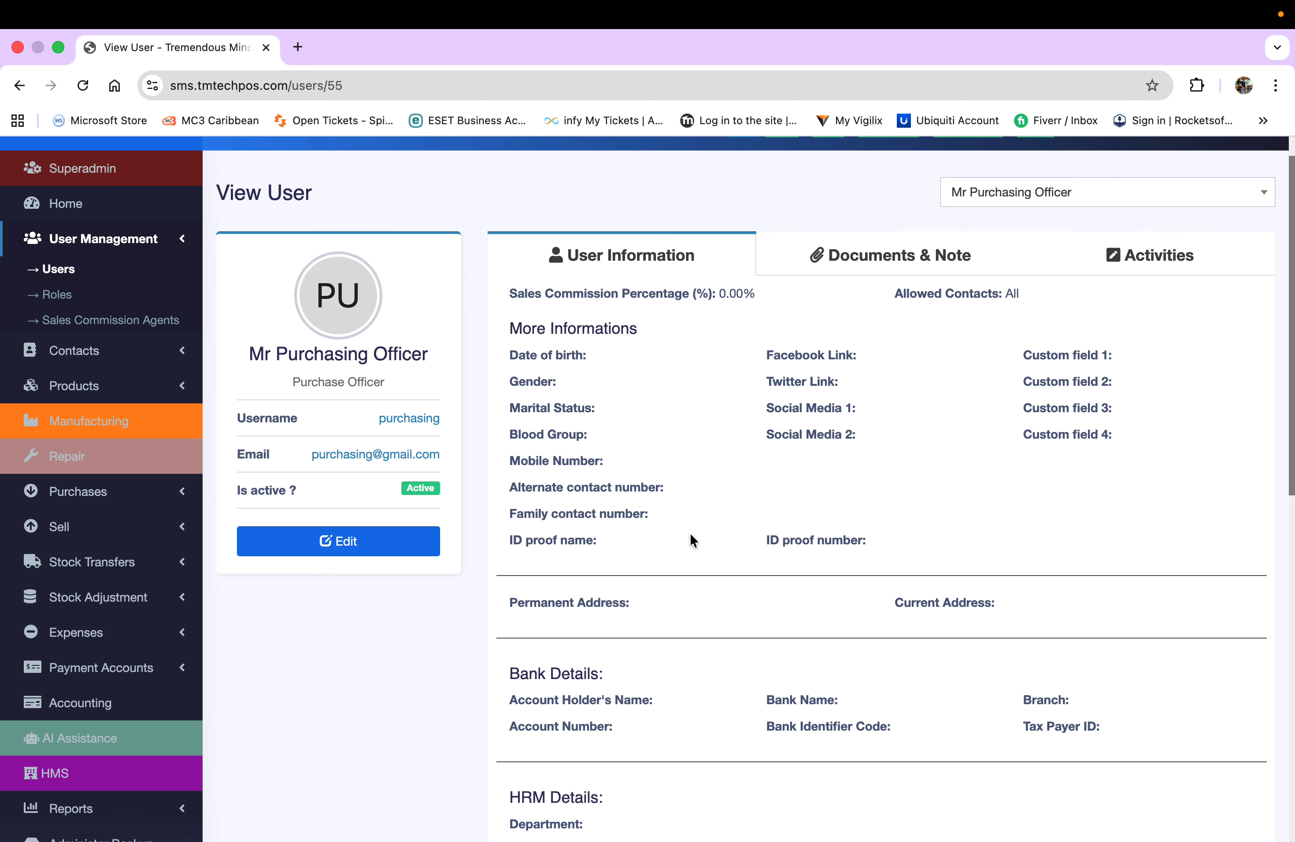
scroll(691, 534, "down", 5)
scroll(691, 535, "up", 4)
scroll(690, 535, "up", 2)
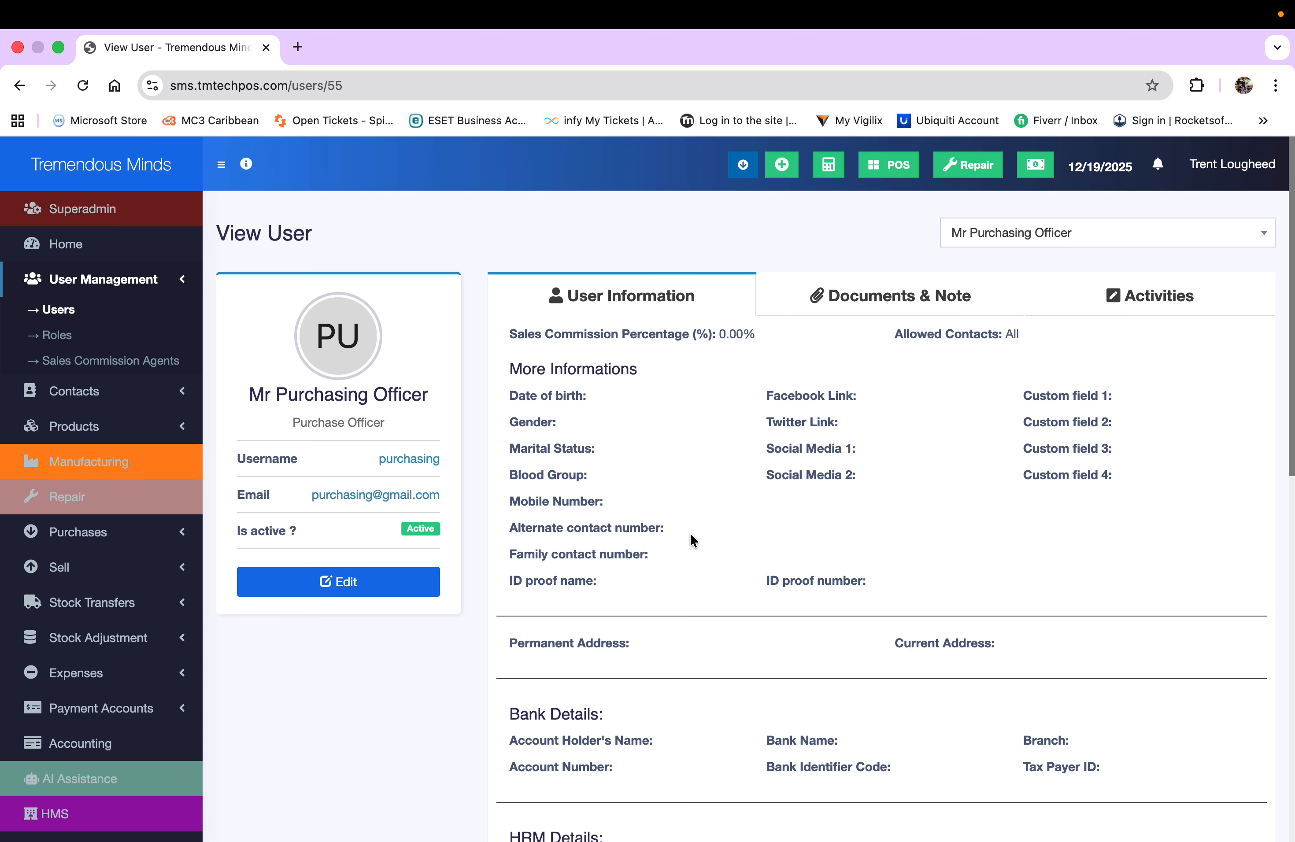
scroll(690, 537, "down", 7)
scroll(690, 537, "up", 8)
mouse_move(729, 824)
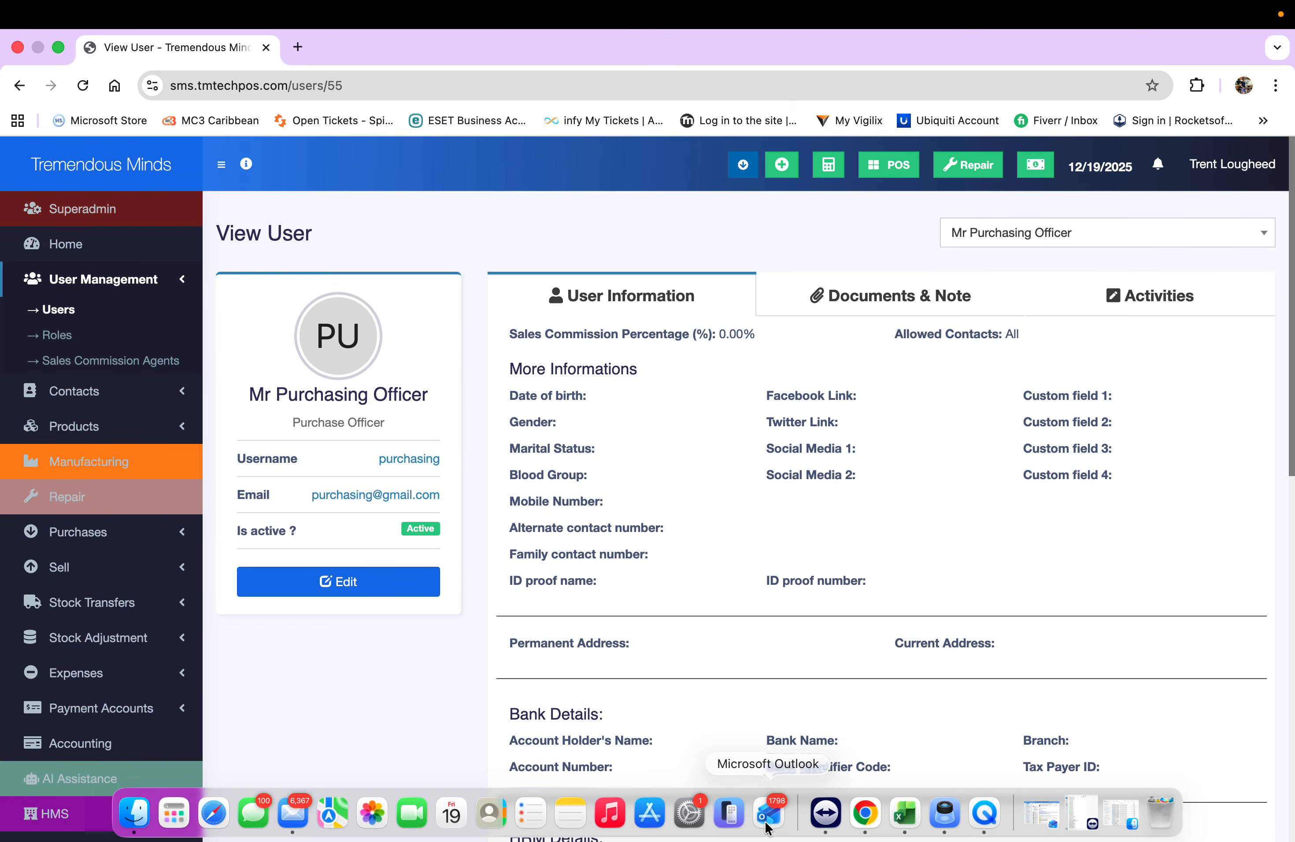